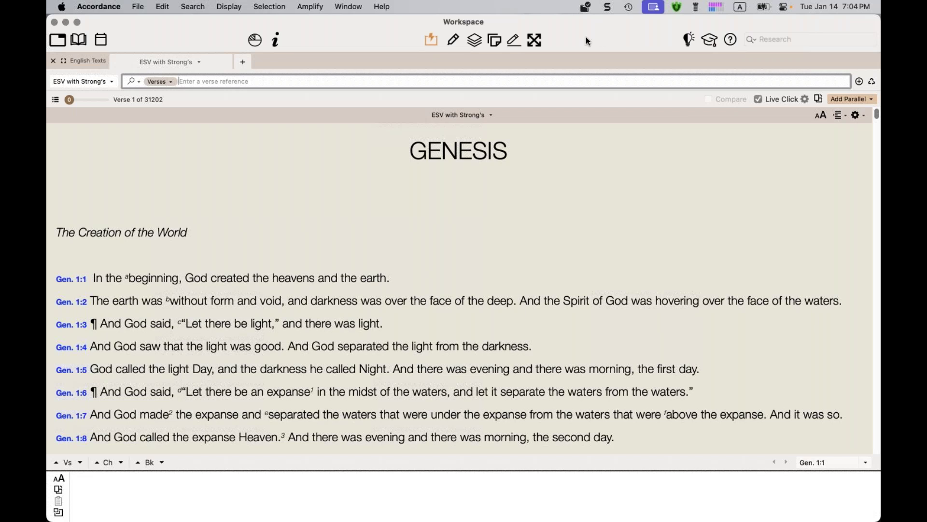
Try adding Search Selection to the toolbar and restore the default toolbar set
right_click(586, 37)
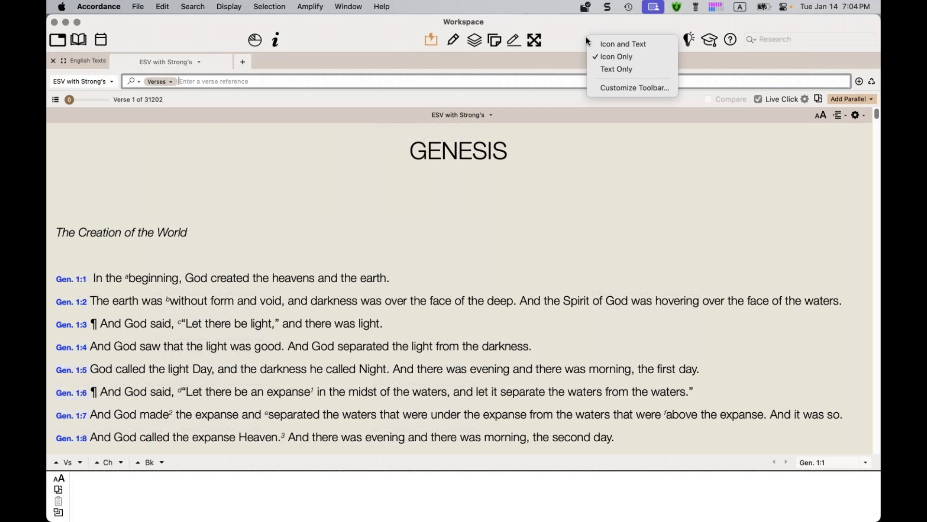
click(606, 89)
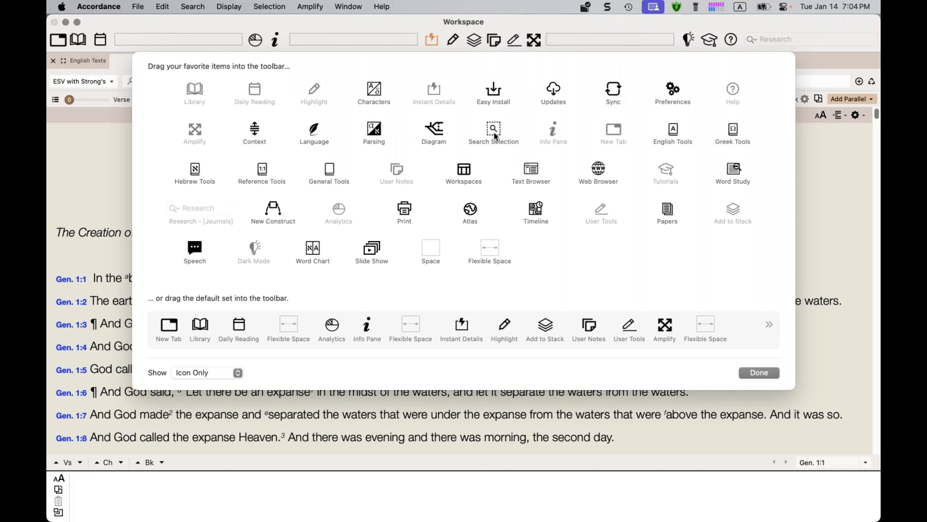
drag(495, 137, 732, 40)
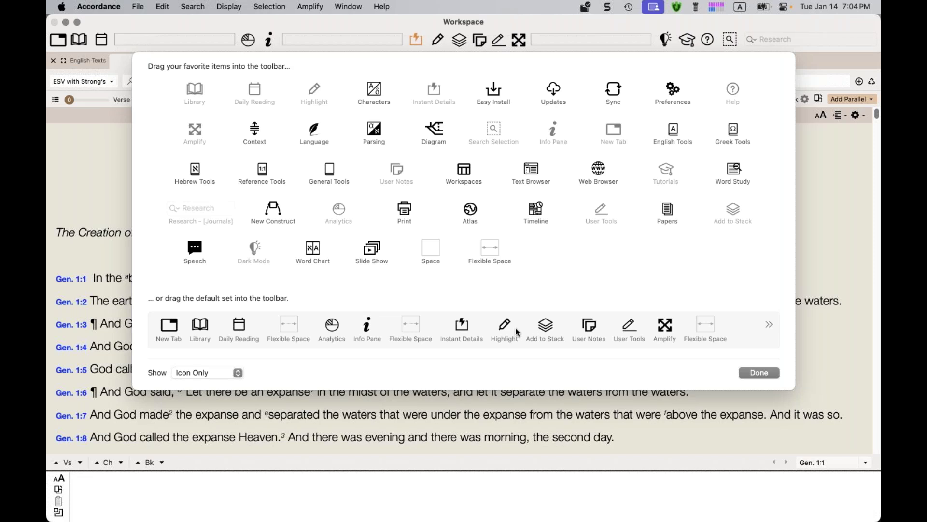
drag(514, 186, 514, 41)
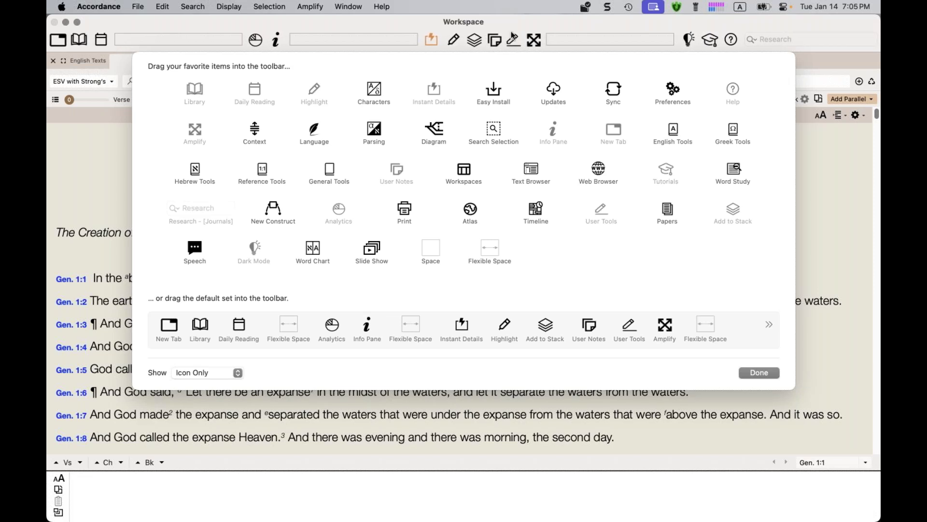
click(762, 373)
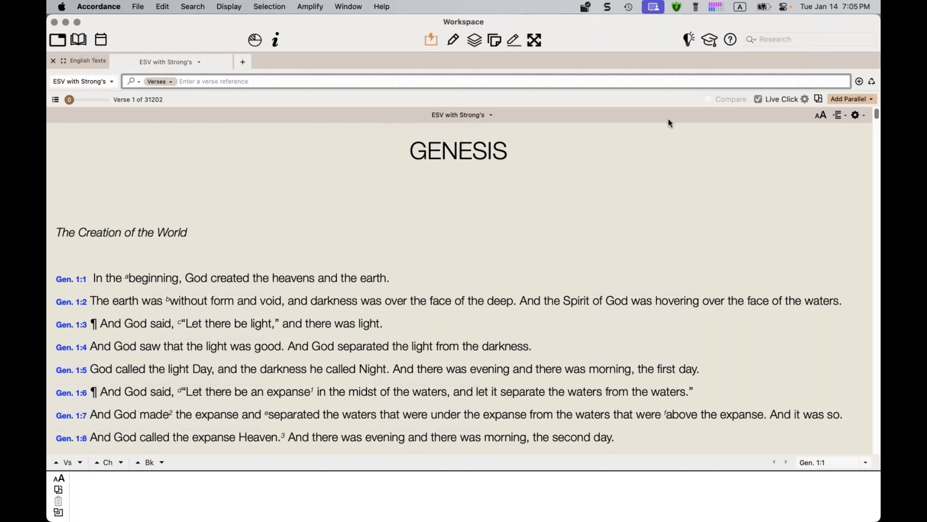
Review the items available for customizing the toolbar, including the flexible space, without changing the toolbar
right_click(615, 40)
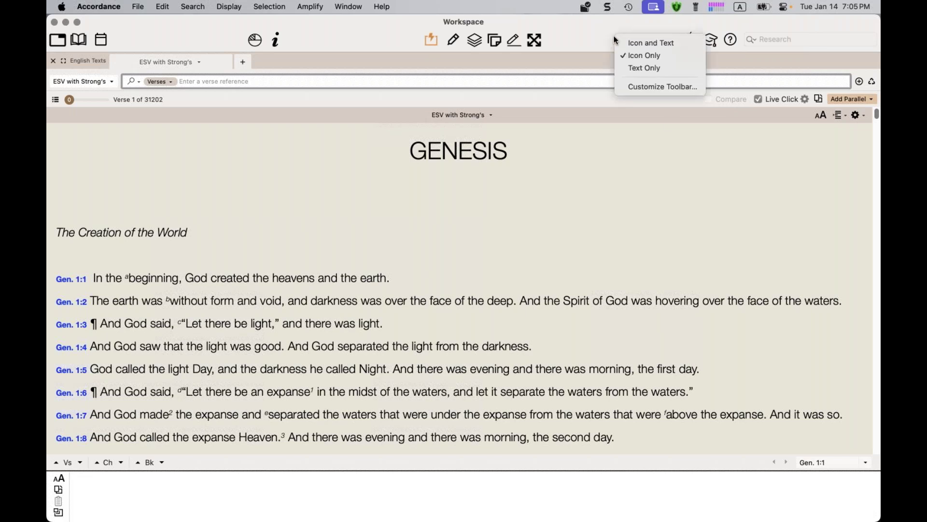
click(628, 83)
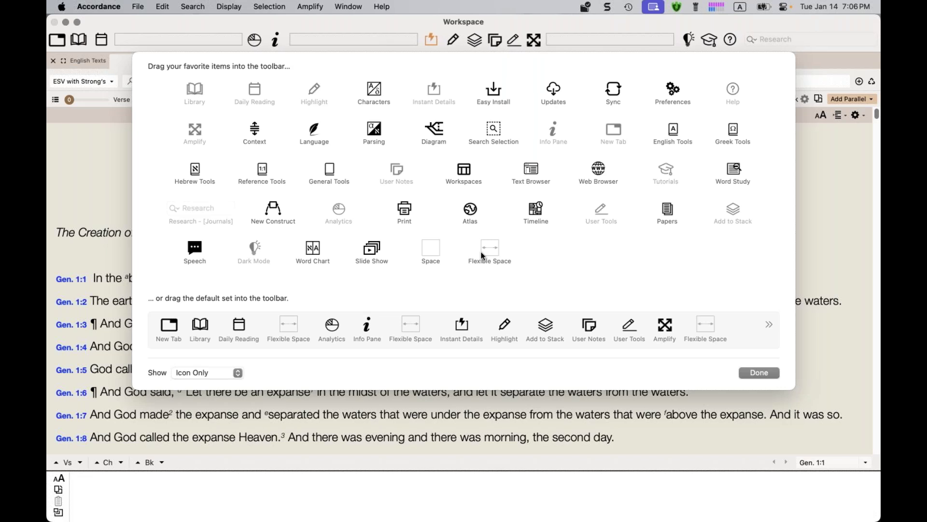
click(755, 373)
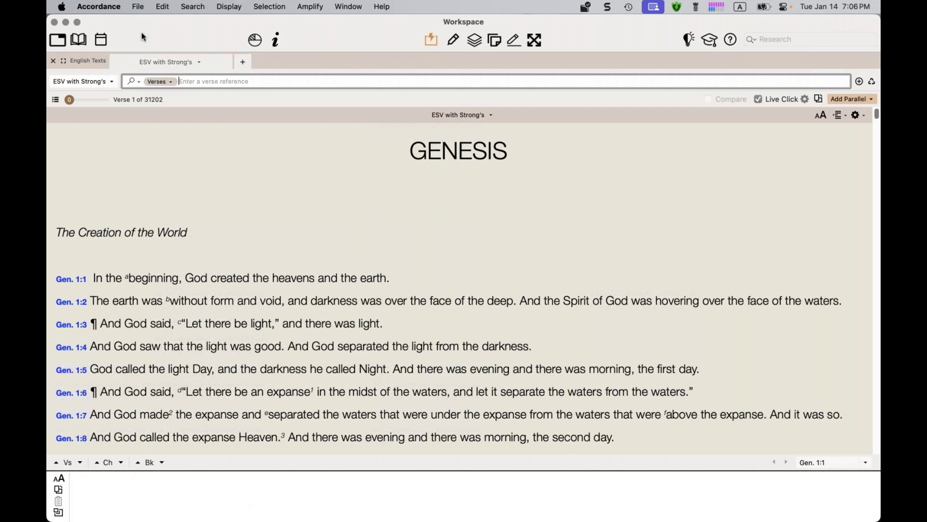
Open the Library and look over its Texts, Databases and Tools sections
click(79, 40)
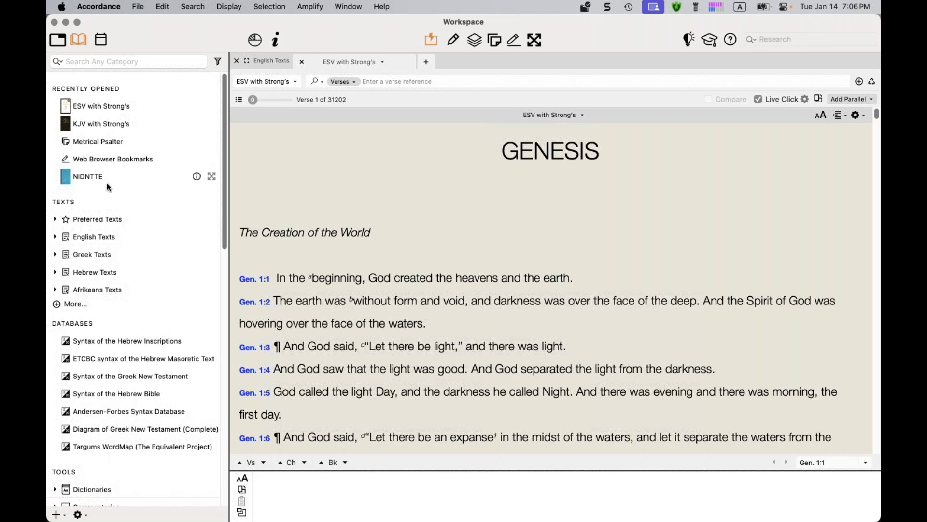
scroll(107, 186, down, 2)
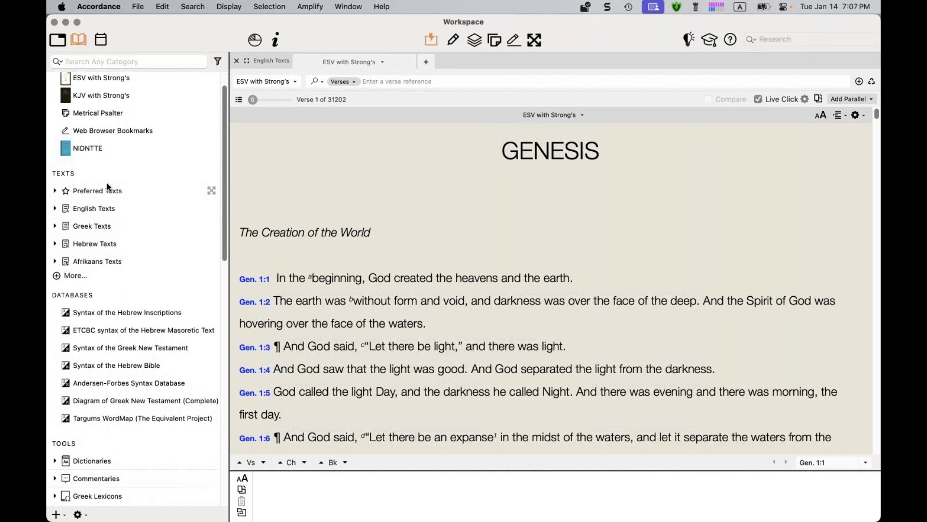
scroll(107, 186, down, 5)
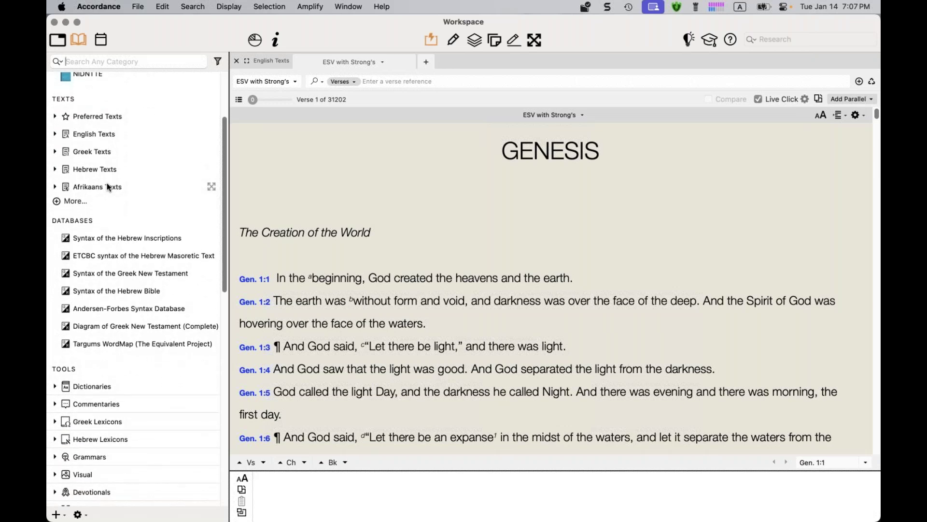
scroll(109, 187, down, 1)
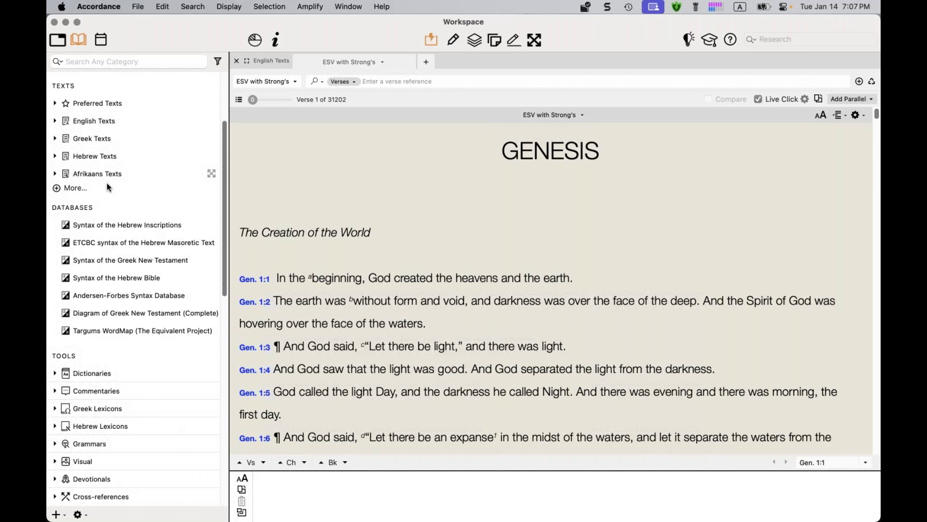
Expand the full list of text categories and examine the titles under Non-Bible Texts
click(57, 189)
scroll(103, 243, down, 10)
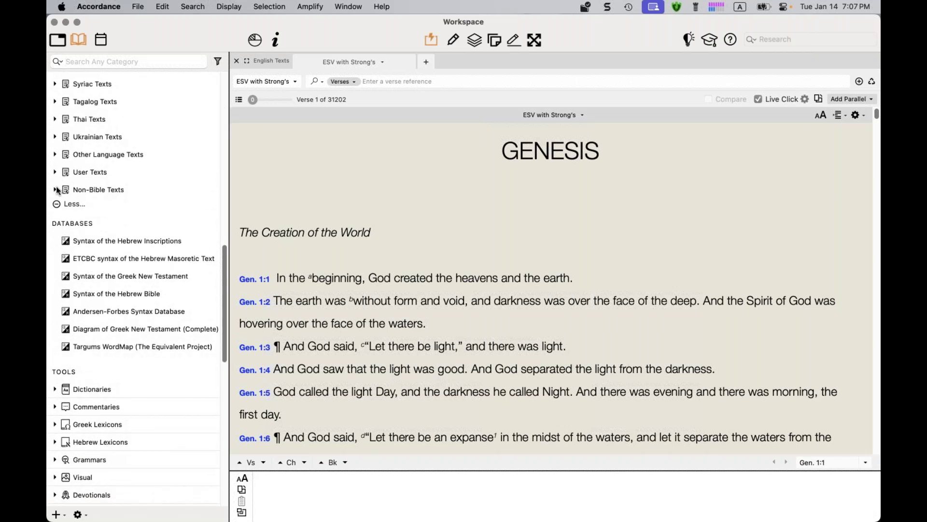
click(56, 189)
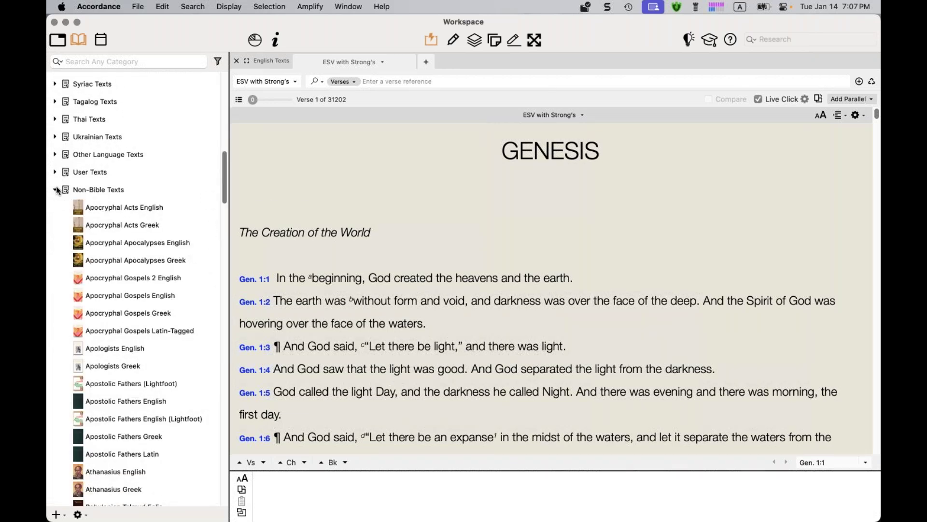
scroll(56, 190, down, 2)
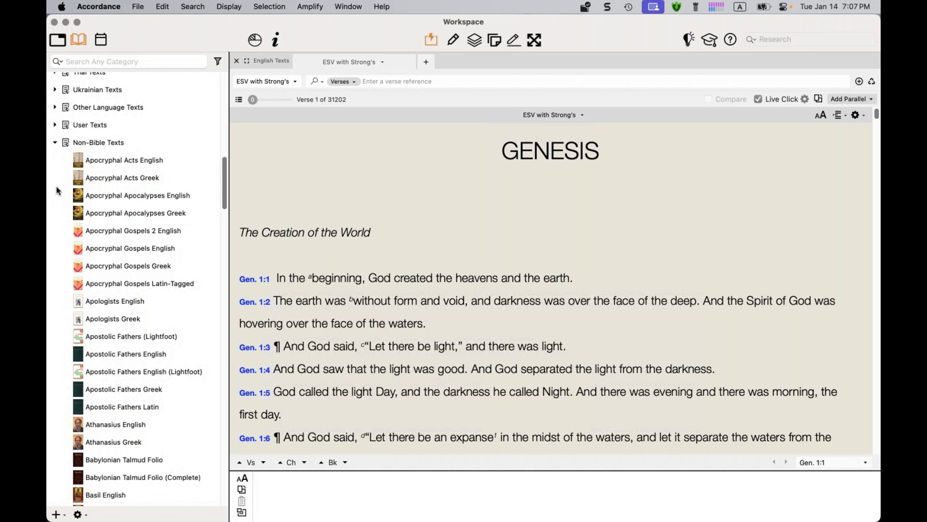
scroll(56, 189, down, 8)
scroll(56, 190, down, 1)
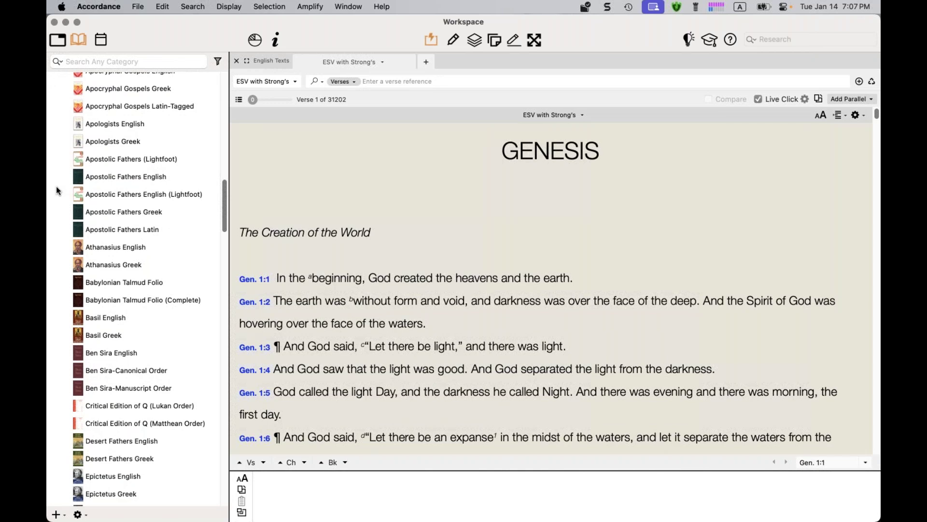
scroll(56, 190, down, 10)
scroll(56, 190, down, 5)
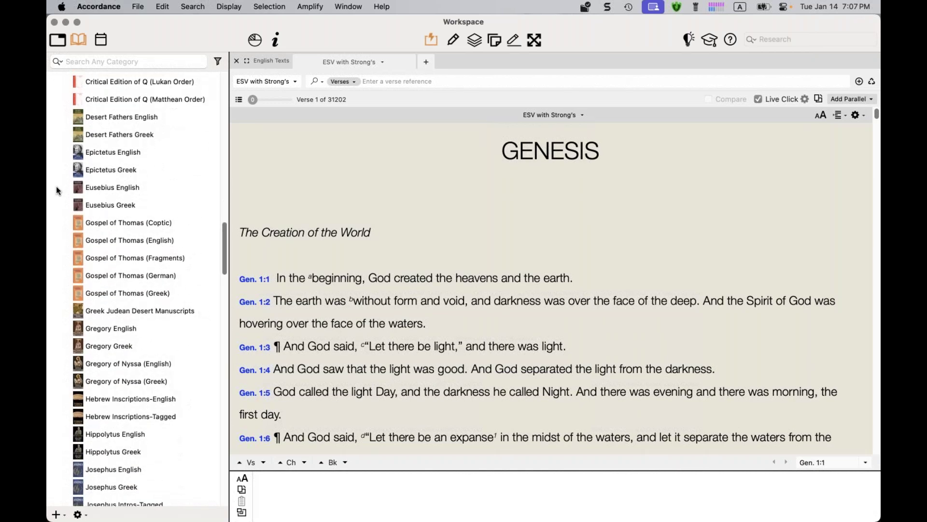
scroll(56, 190, down, 5)
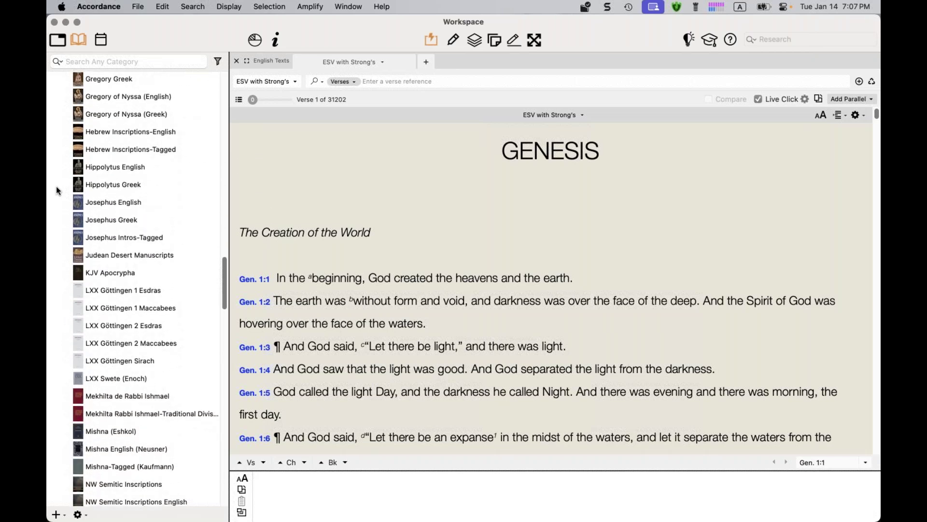
scroll(56, 190, up, 8)
scroll(56, 187, up, 15)
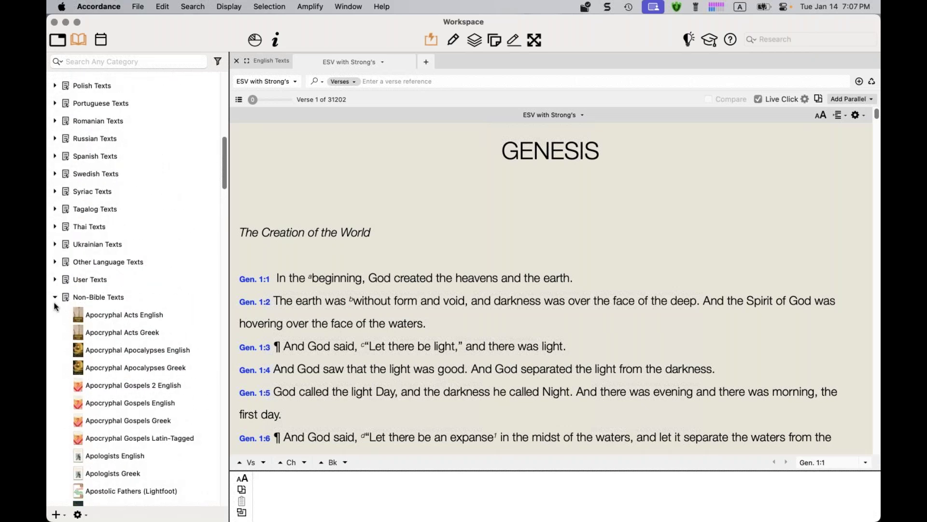
Collapse Non-Bible Texts and shorten the list of text categories in the Library
click(55, 297)
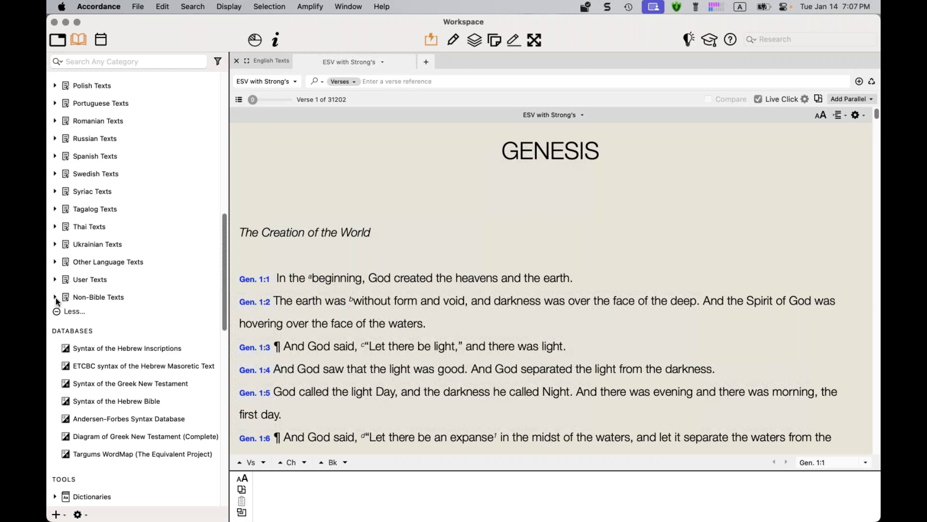
click(59, 312)
scroll(98, 285, up, 10)
scroll(99, 288, up, 3)
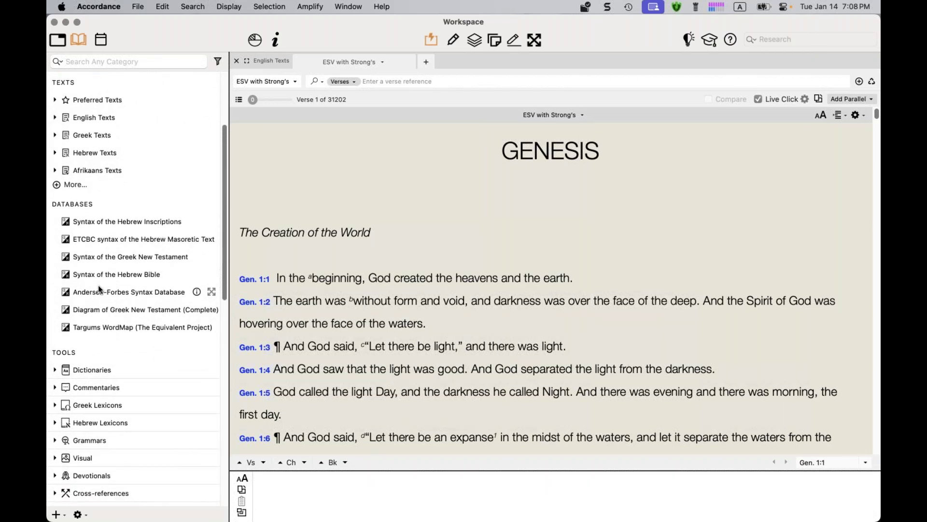
Open the ISBE Revised dictionary from the Dictionaries category under Tools
scroll(98, 288, down, 10)
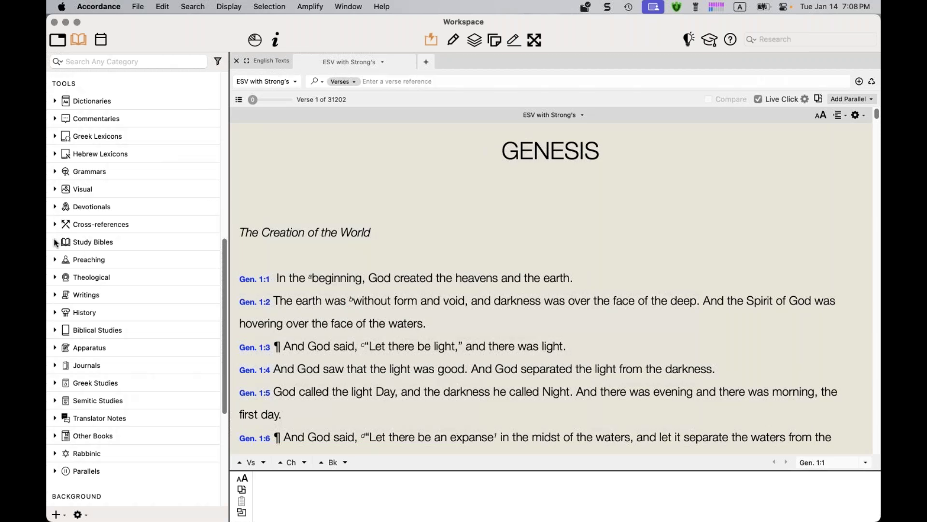
click(55, 101)
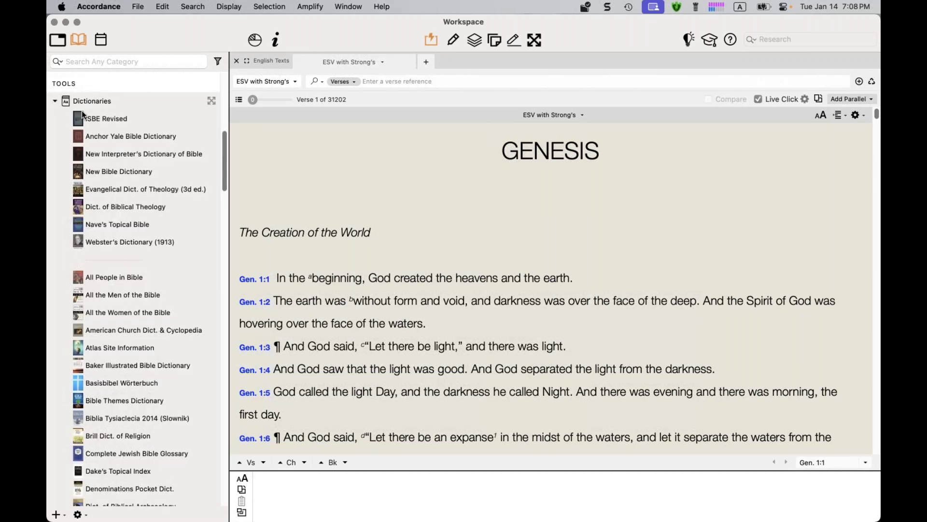
click(92, 120)
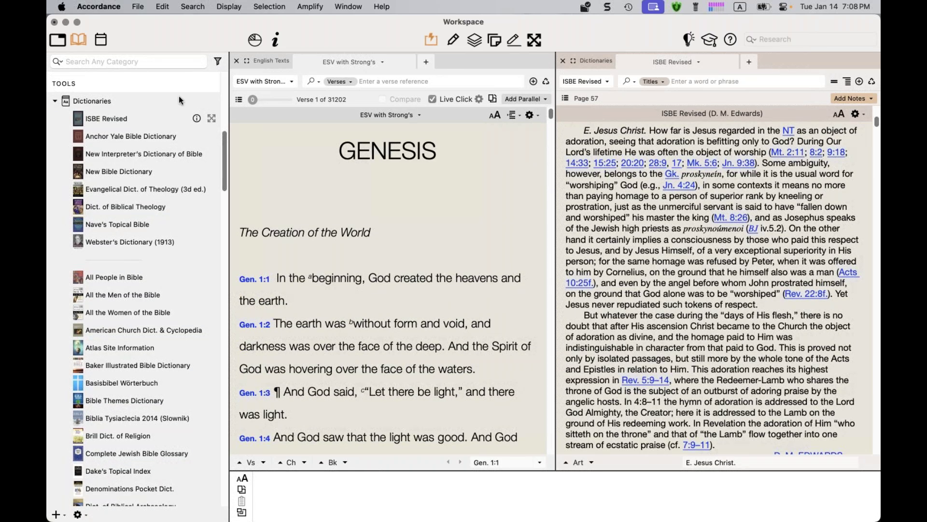
Close the ISBE Revised dictionary and collapse the Dictionaries category
click(563, 61)
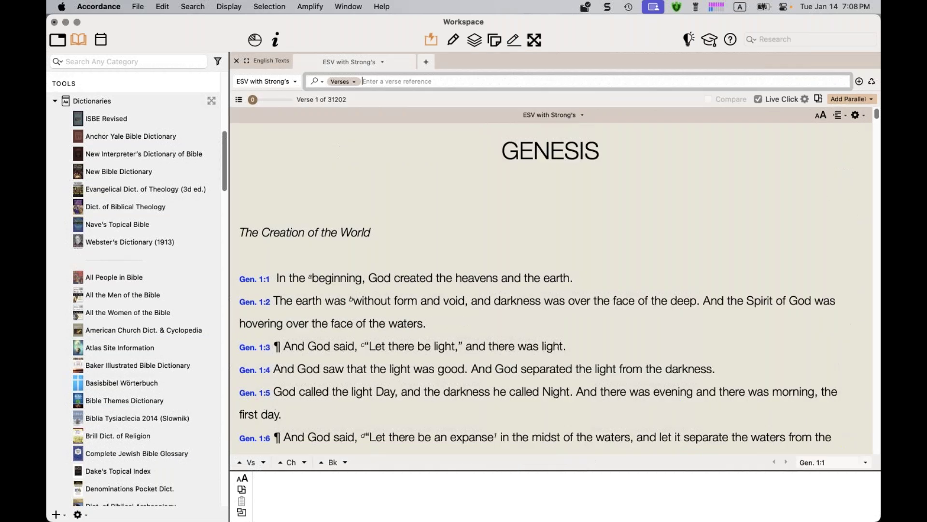
click(54, 100)
Look through the Library's sections from Databases and Tools down to Background and My Stuff
scroll(84, 121, up, 10)
scroll(84, 121, down, 2)
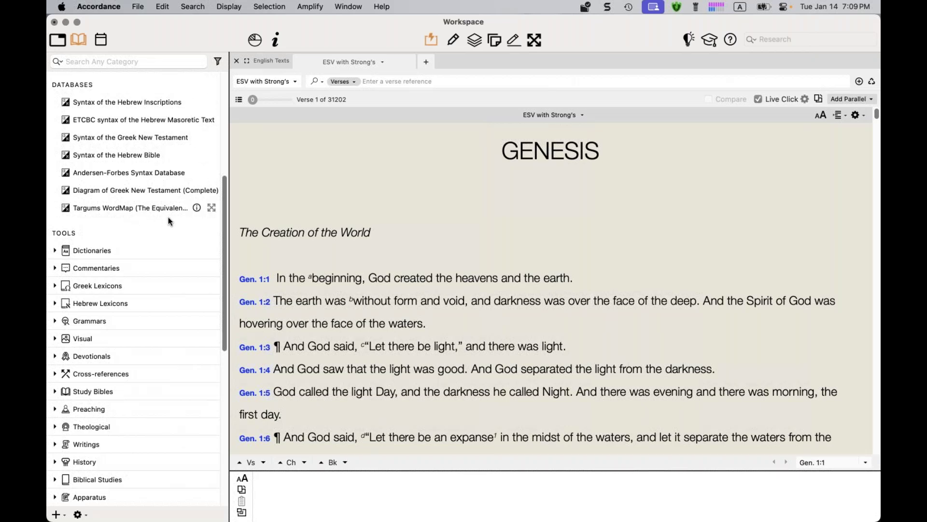
scroll(170, 221, down, 5)
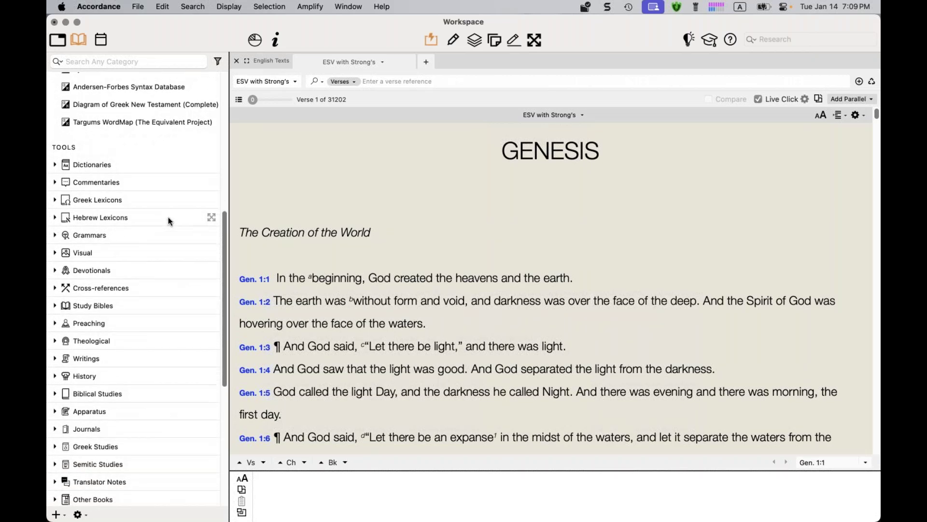
scroll(169, 220, down, 15)
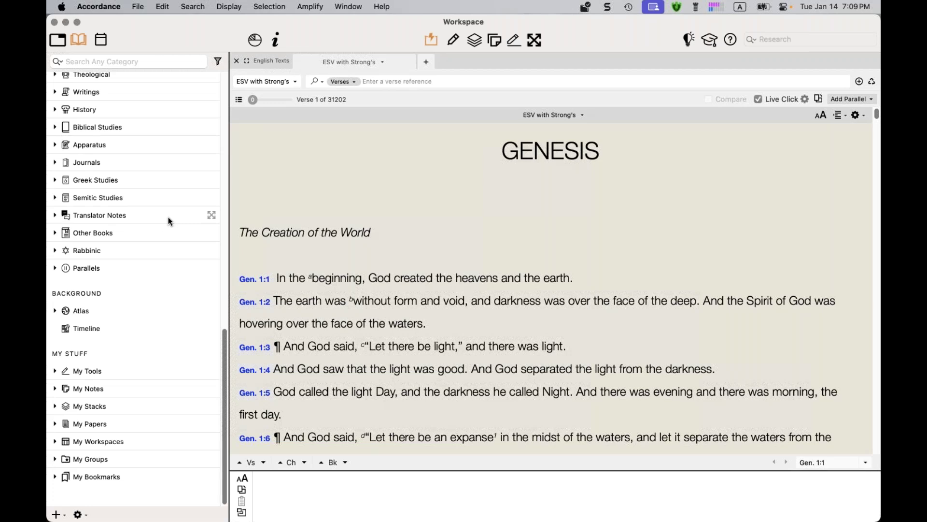
scroll(168, 216, up, 15)
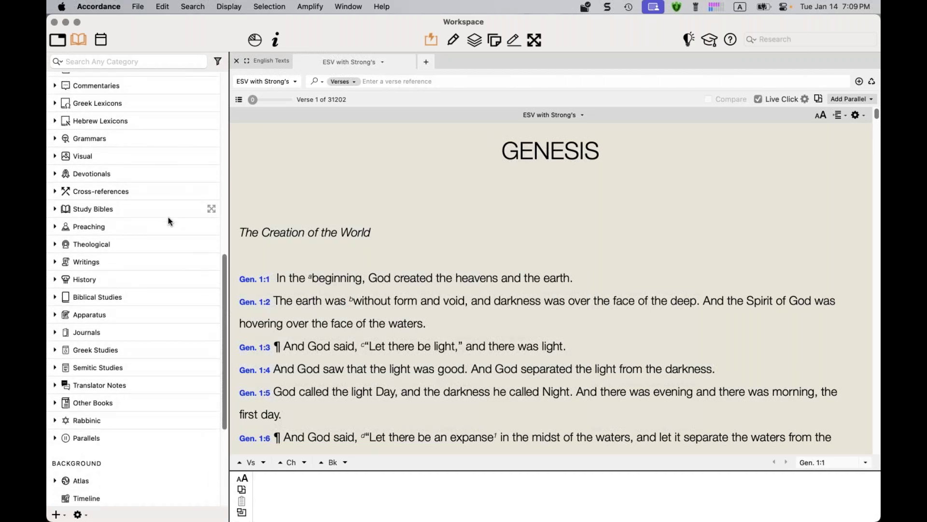
scroll(169, 220, up, 8)
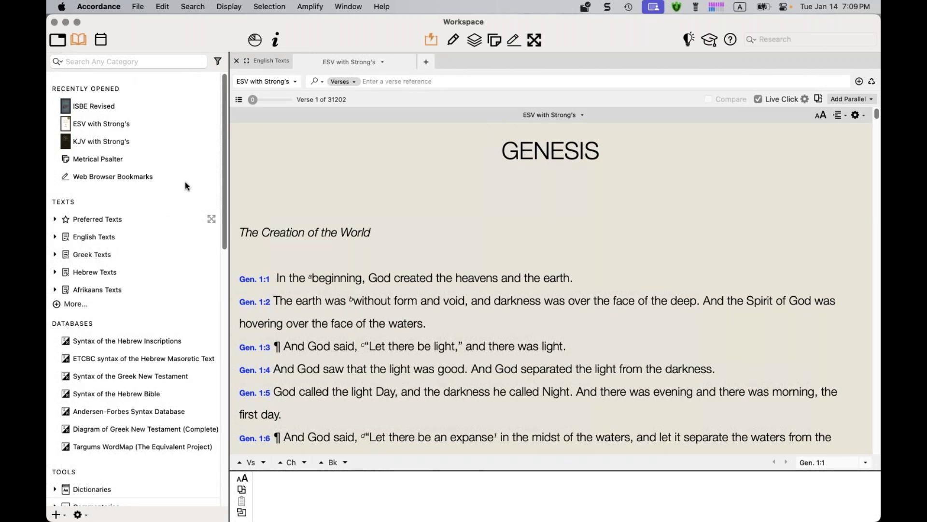
Filter the Library to show only Tools, and switch the filter back to Show All
click(218, 62)
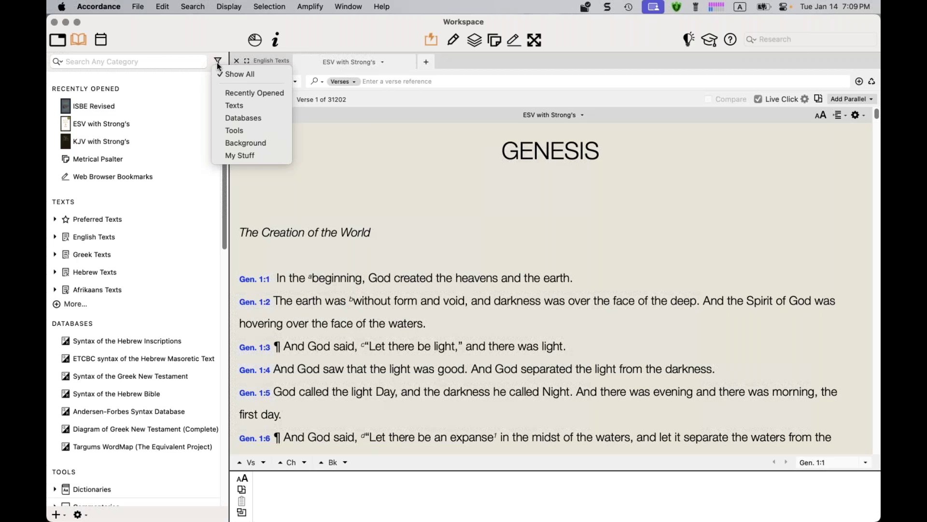
click(232, 129)
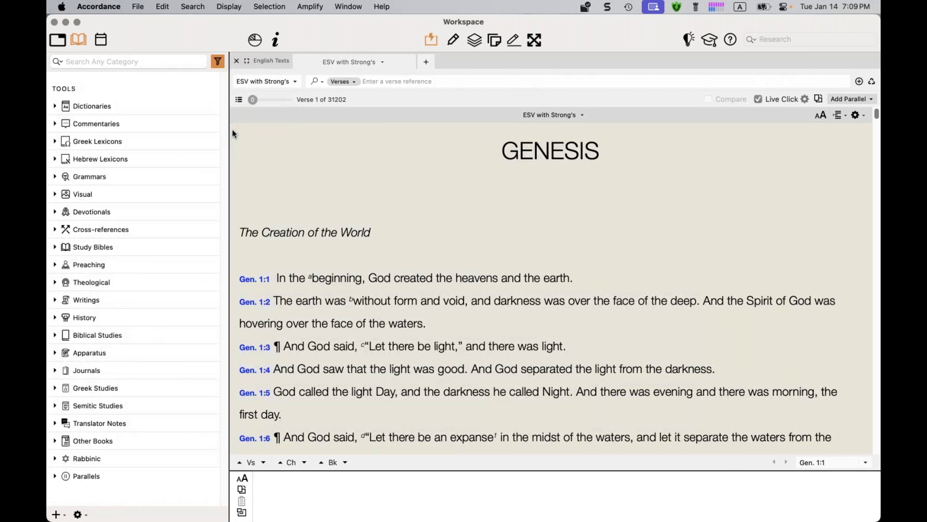
click(218, 62)
click(219, 75)
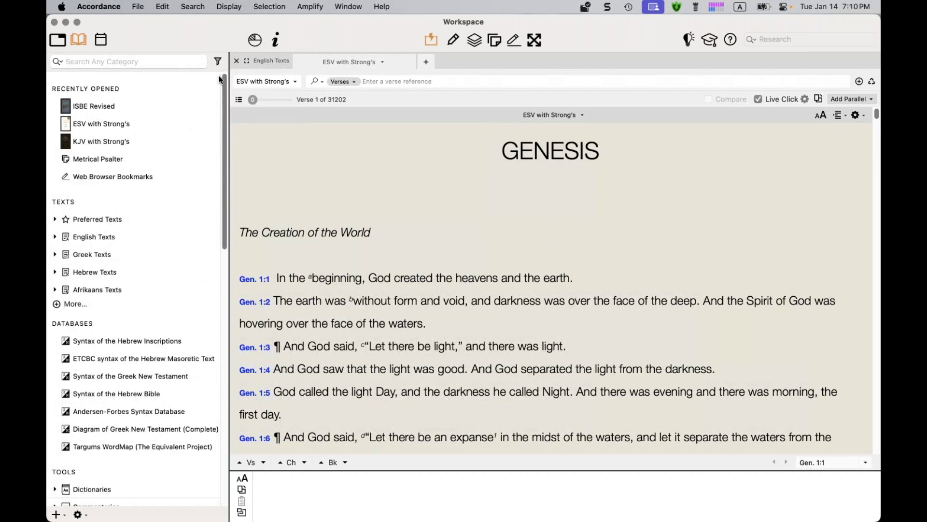
View the categories available for searching the Library, such as Module Name, Author and Publisher
click(58, 61)
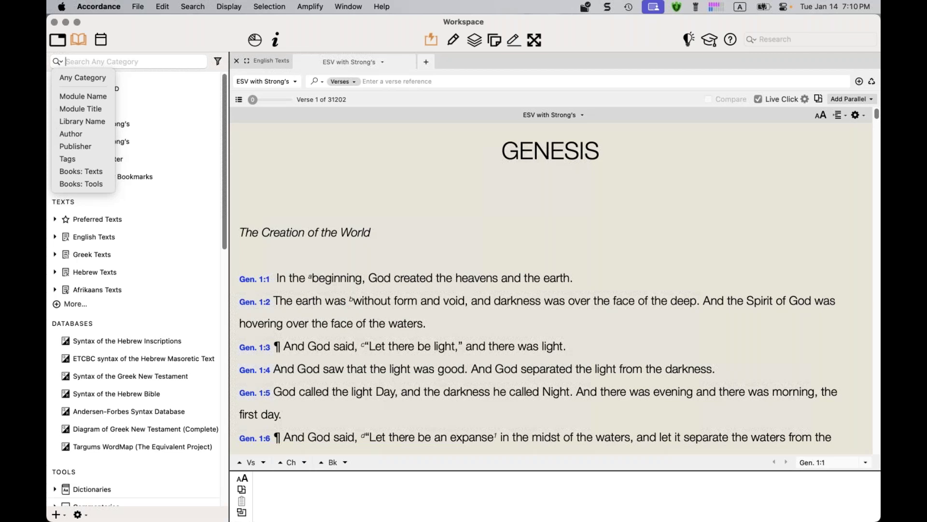
key(Escape)
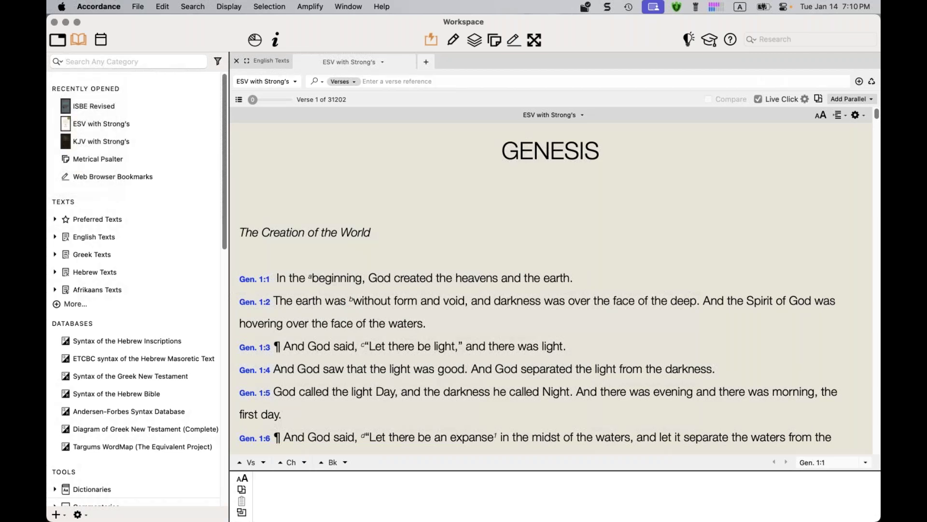
Search the Library in any category for "erickson" and open Erickson's Christian Theology (3rd ed.)
click(57, 62)
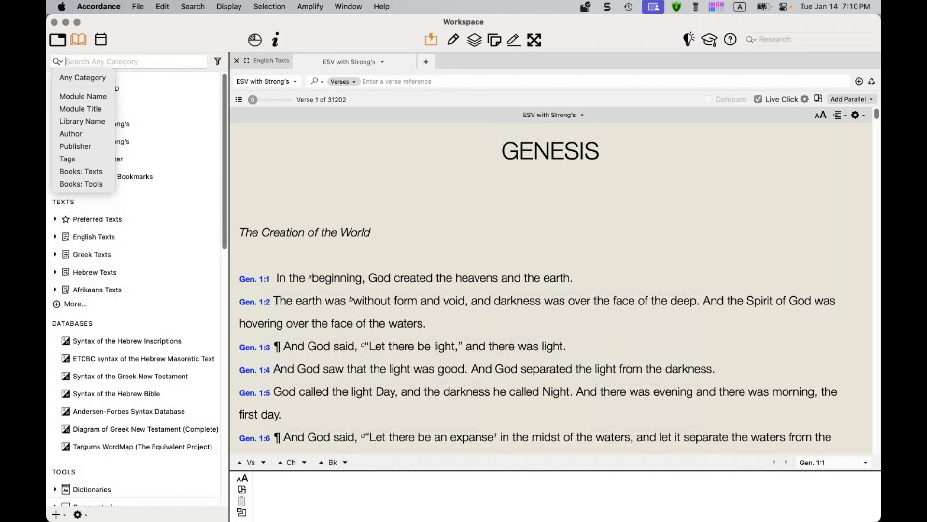
click(82, 63)
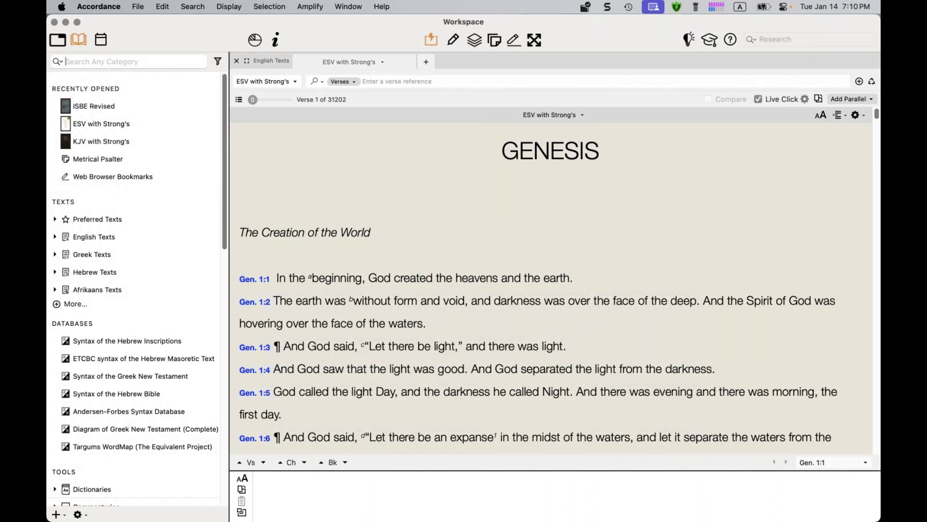
text(erickson)
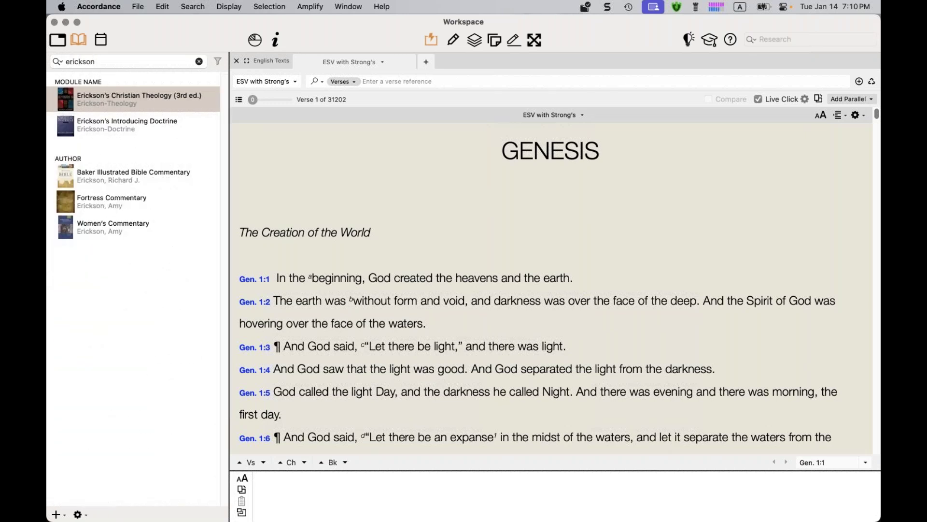
click(88, 88)
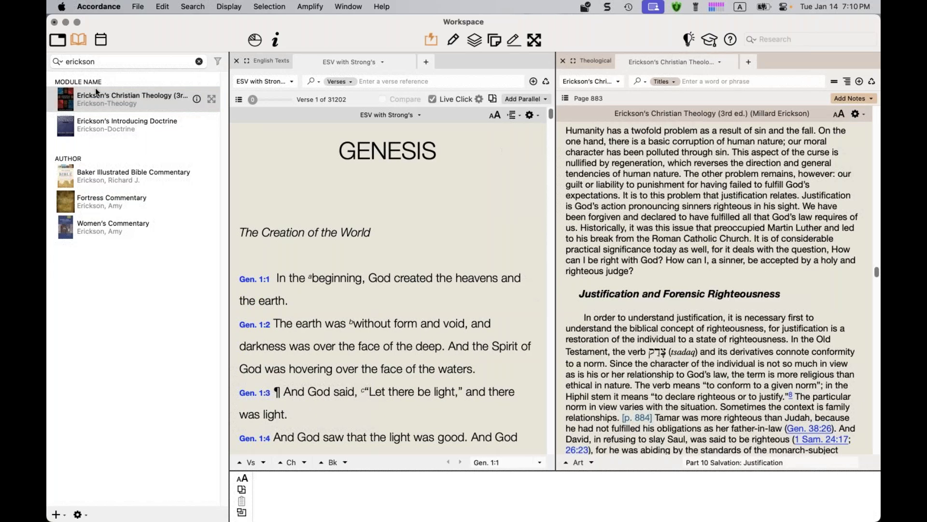
Close Erickson's Christian Theology and clear the Library search
click(564, 60)
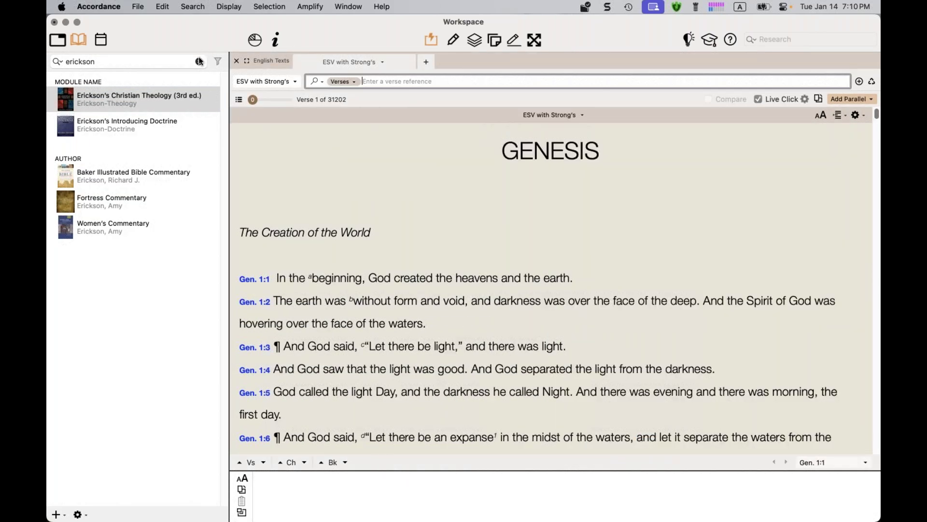
click(200, 61)
Collapse the Theological category under the Library's Tools section
scroll(152, 133, up, 20)
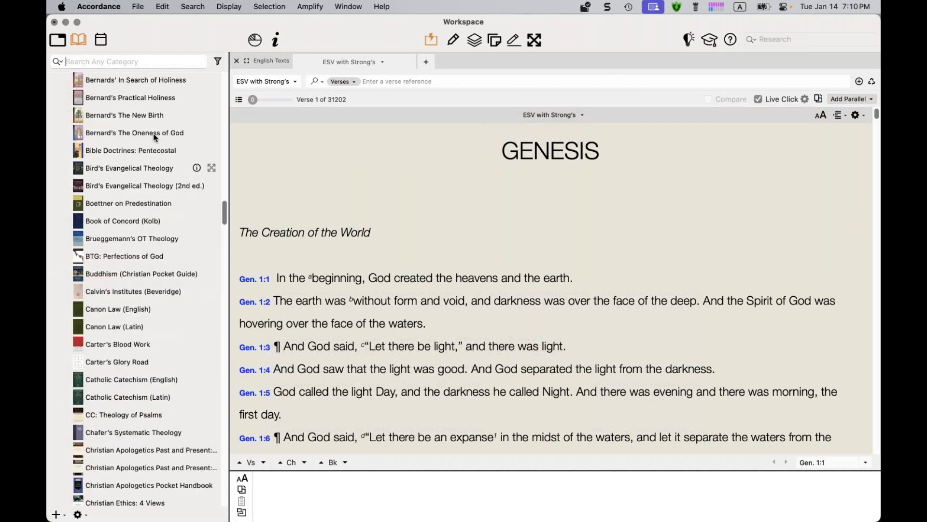
scroll(153, 133, up, 10)
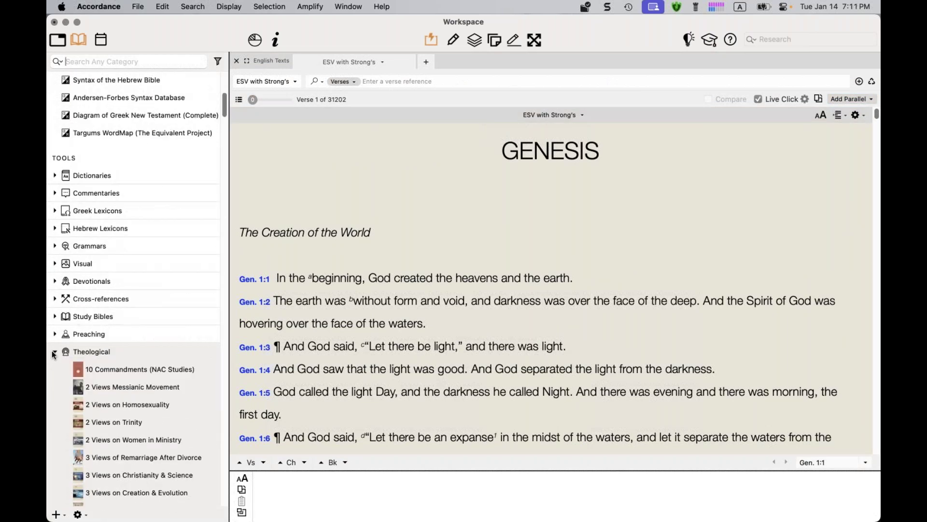
click(54, 352)
scroll(100, 314, up, 10)
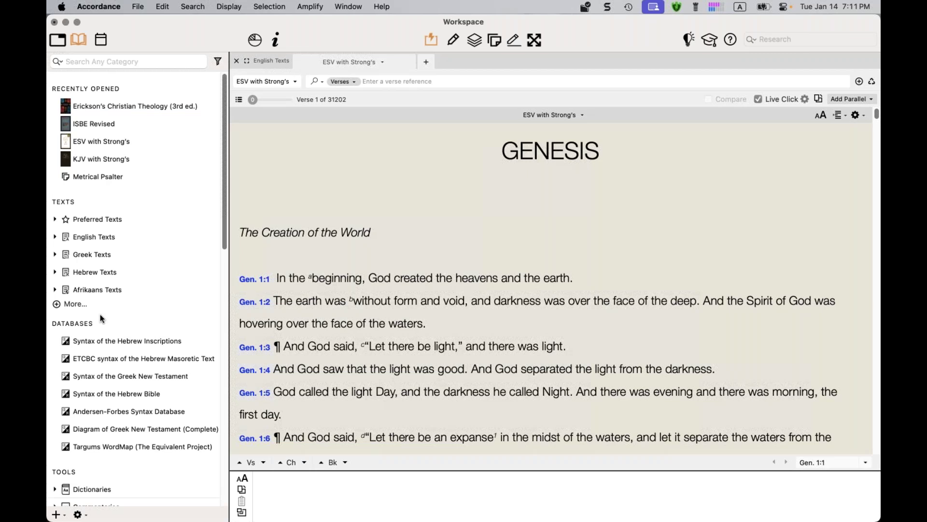
Look through the options available for the Preferred Texts folder, including its folder icon choices, without applying any
scroll(99, 314, down, 5)
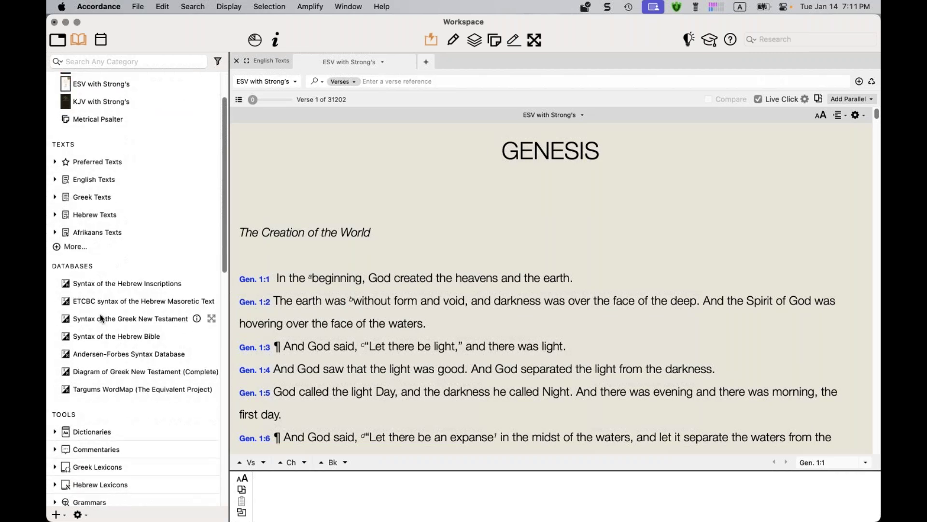
scroll(100, 314, down, 1)
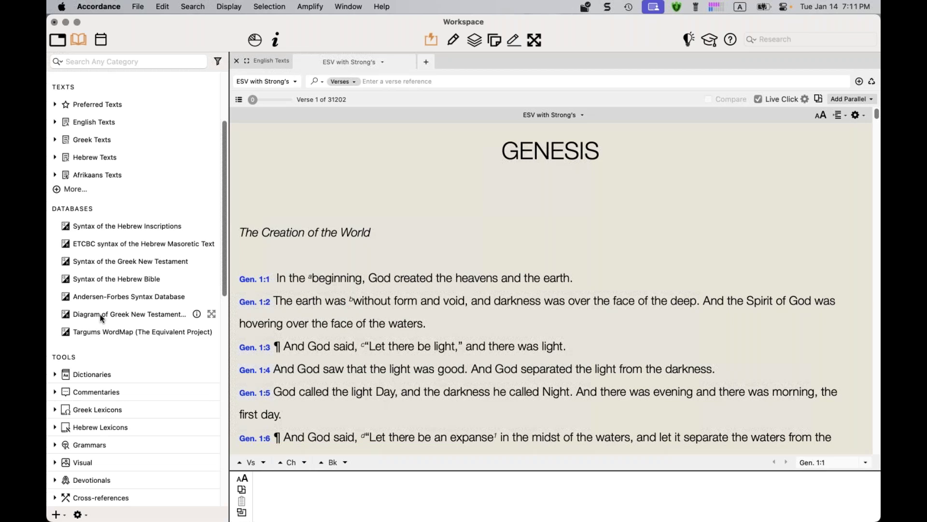
right_click(95, 109)
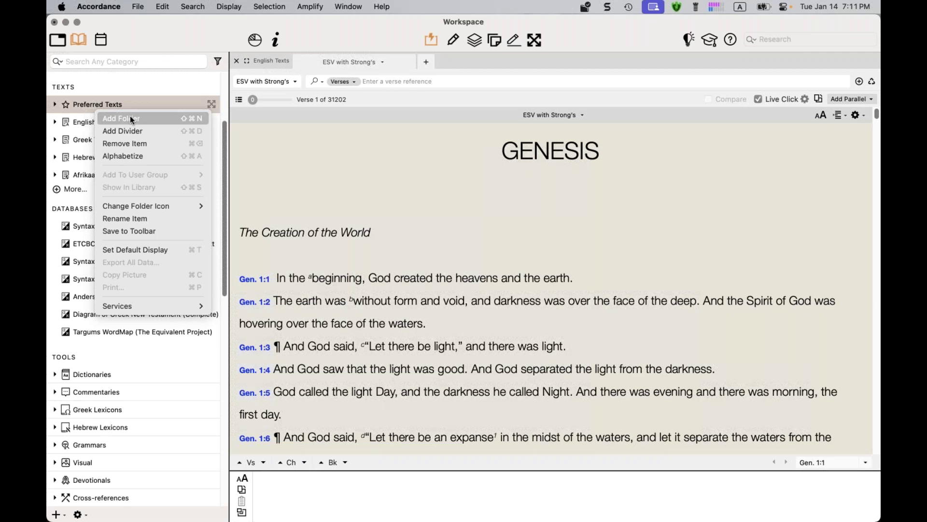
mouse_move(178, 207)
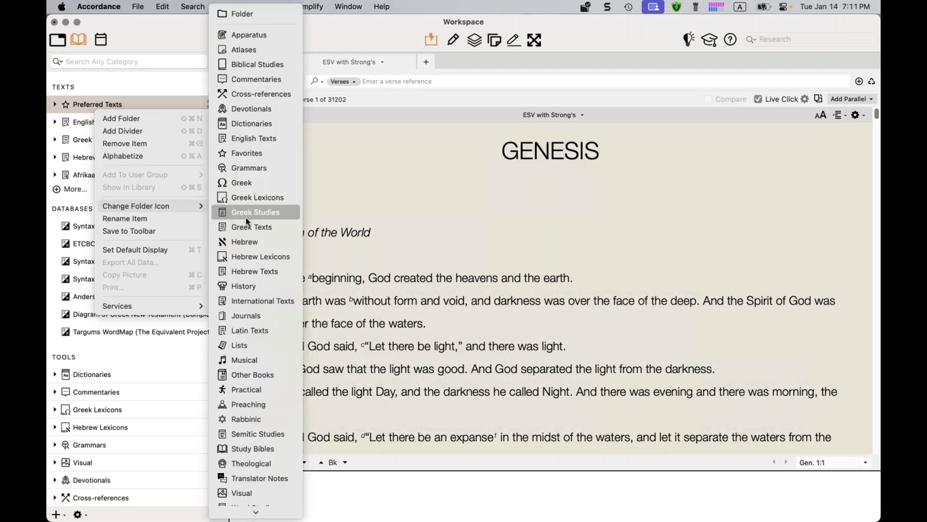
scroll(246, 221, down, 1)
scroll(245, 217, up, 1)
click(253, 139)
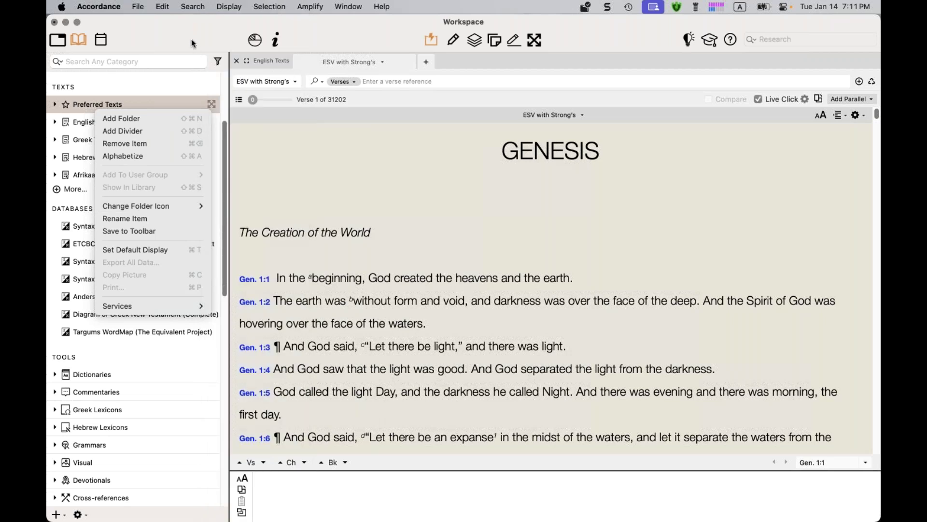
click(191, 34)
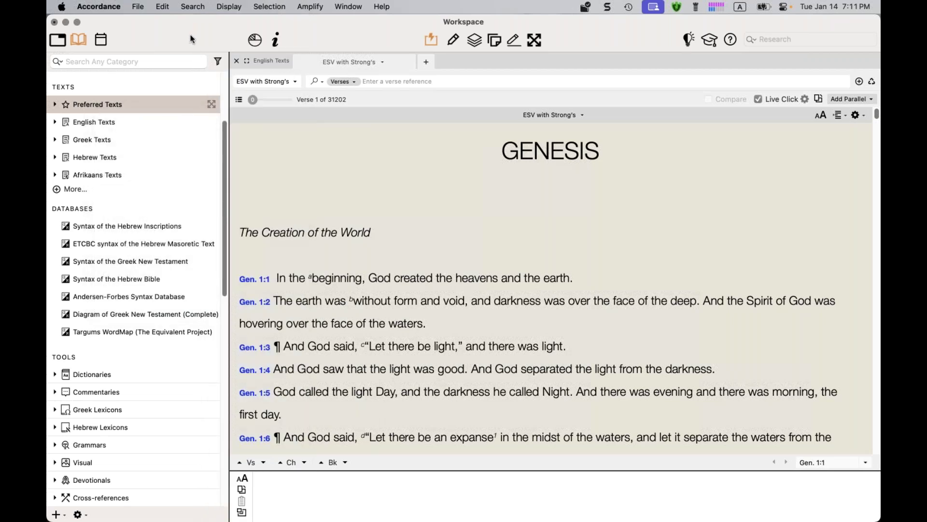
Expand the Preferred Texts folder to view its modules, and collapse it again
click(55, 105)
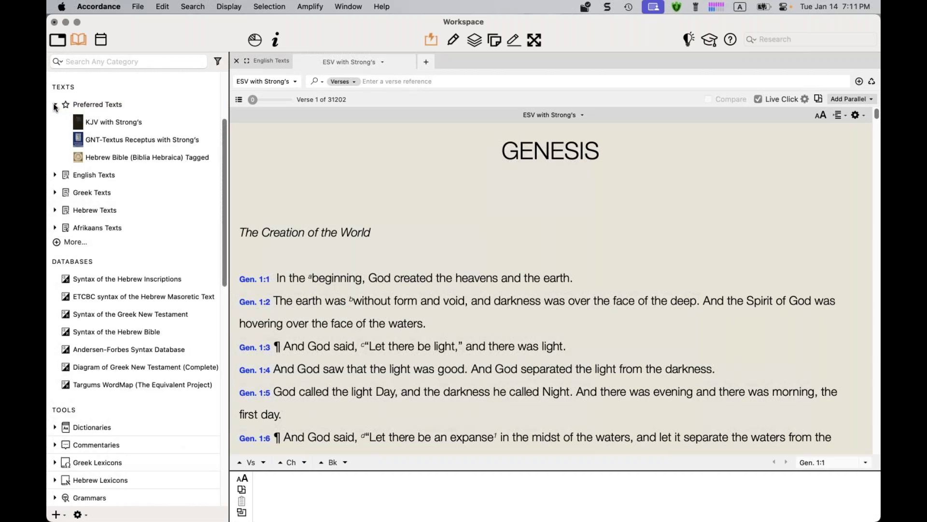
click(54, 105)
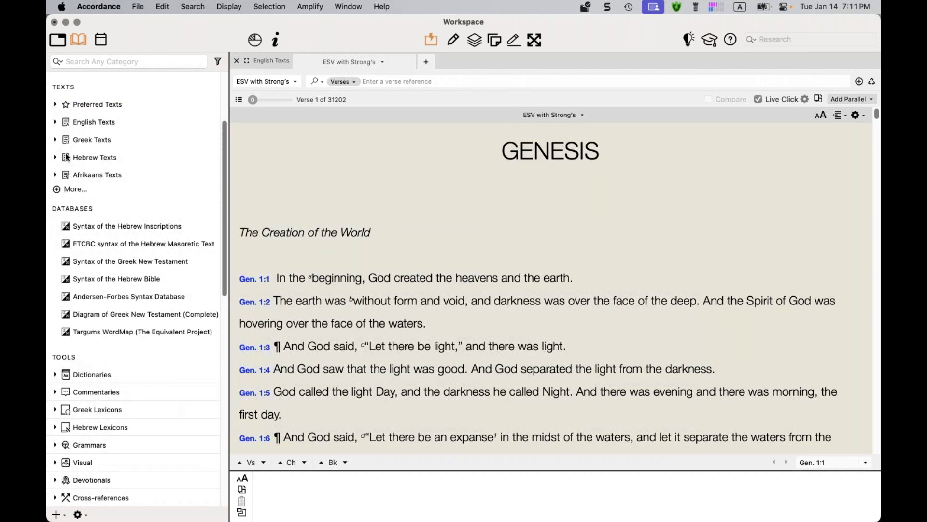
Show the full list of language folders under Texts, look through it, and shorten the list again
click(56, 190)
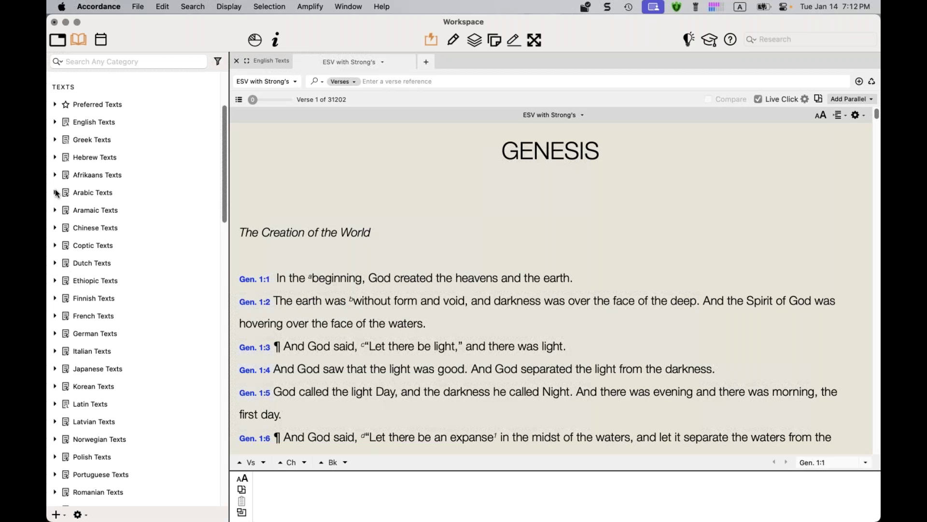
scroll(57, 193, down, 10)
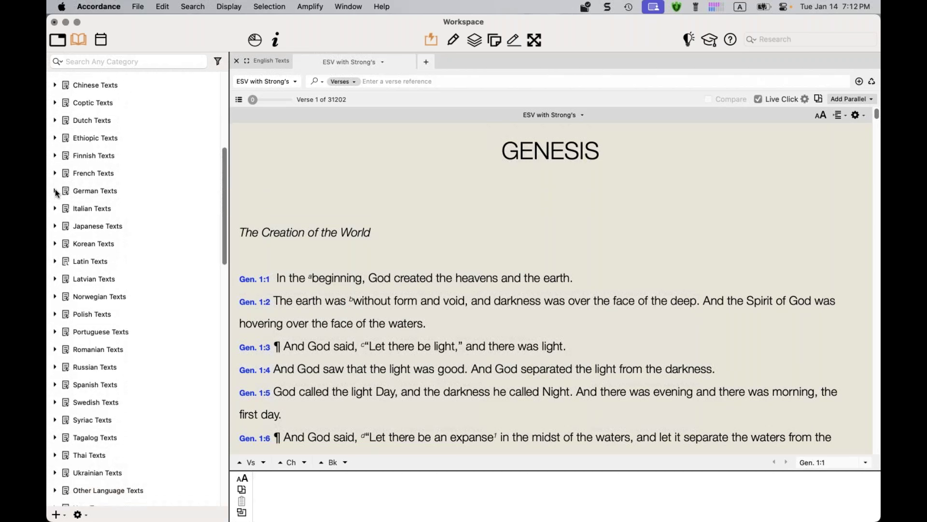
scroll(57, 193, up, 1)
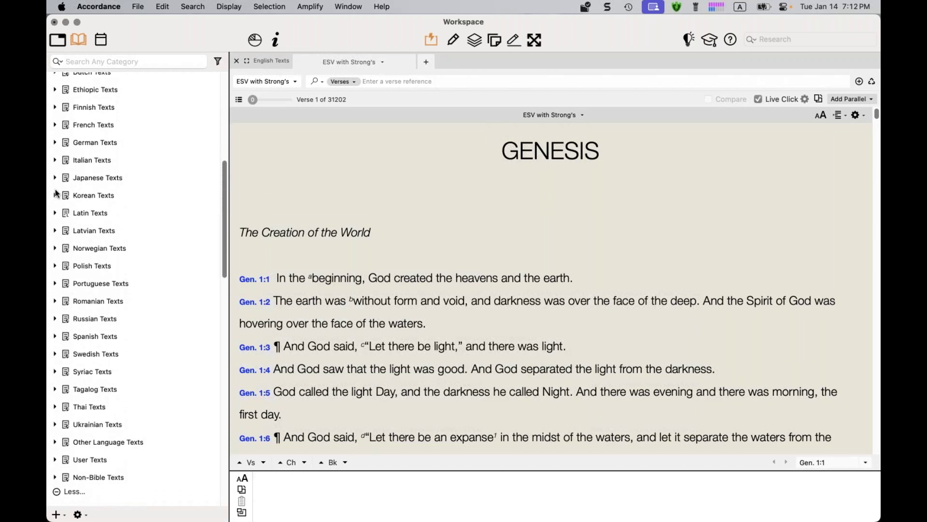
click(61, 492)
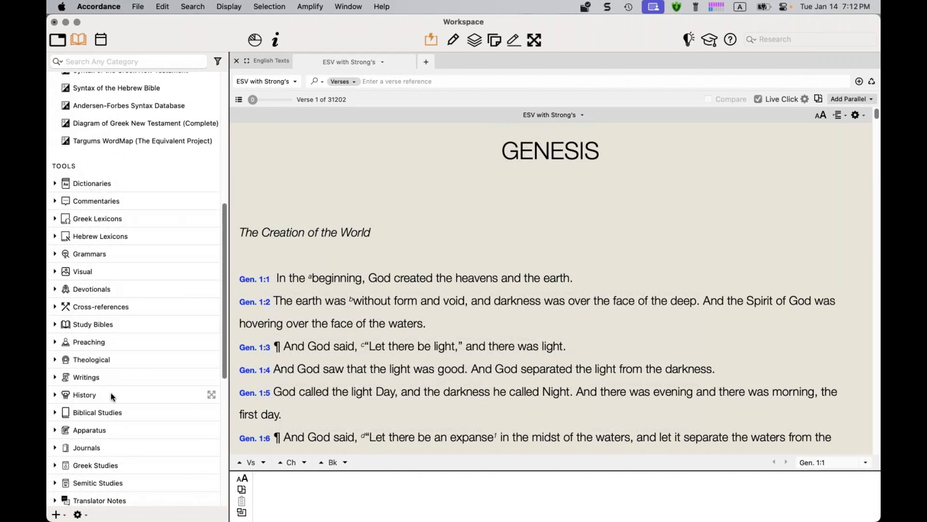
Expand the Grammars category under Tools to view its language subfolders, and collapse it again
scroll(111, 392, up, 2)
scroll(111, 392, up, 3)
scroll(111, 392, down, 4)
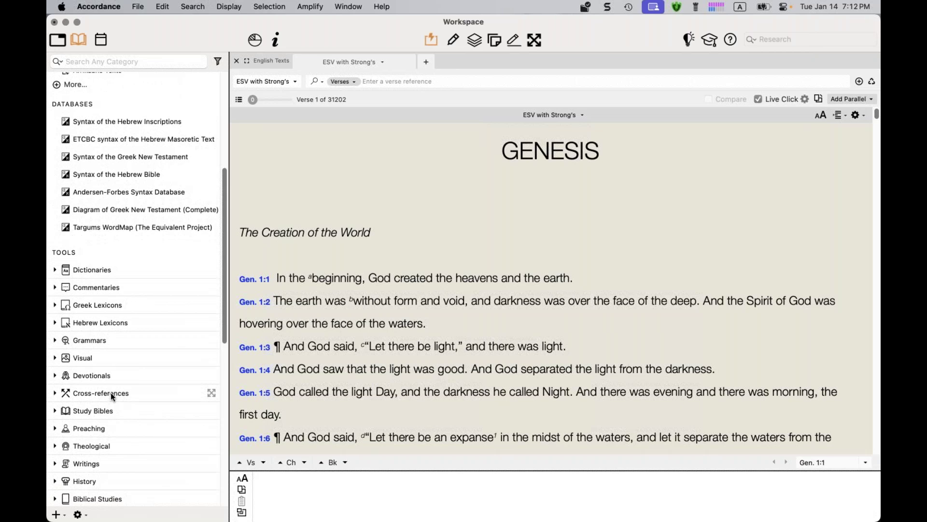
scroll(111, 392, down, 2)
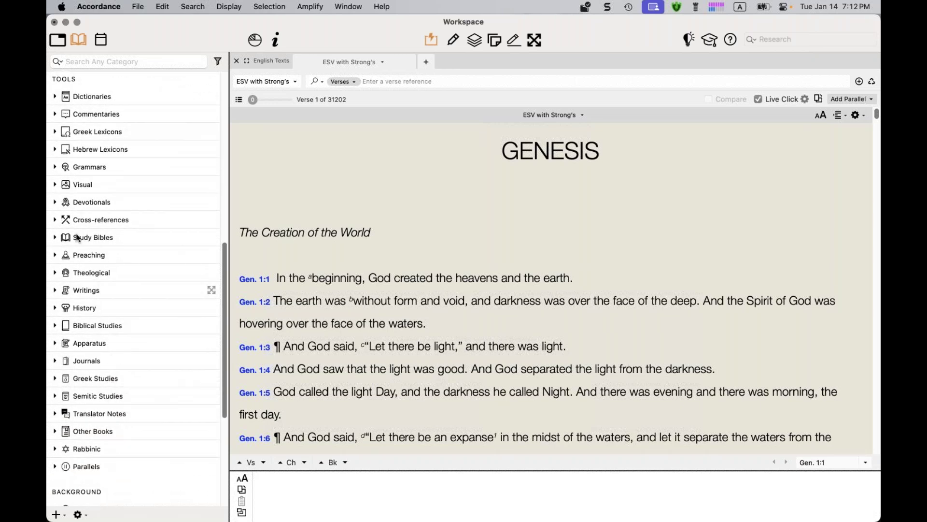
click(55, 167)
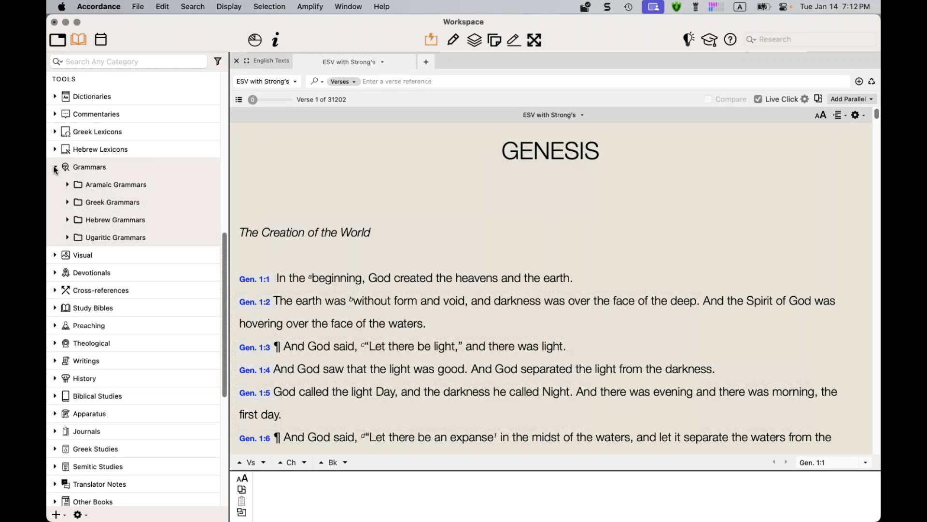
click(55, 168)
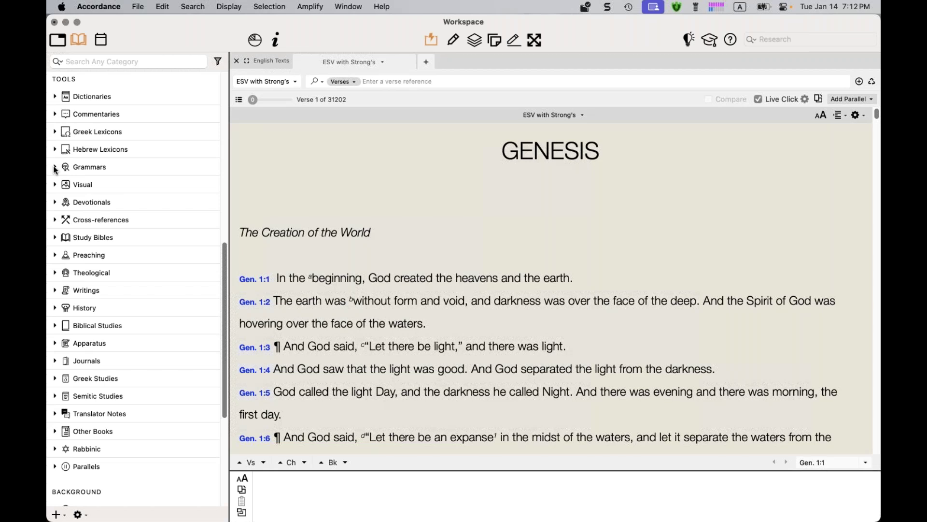
Expand Commentaries and view the options available for the Ancient Christian Commentary on Scripture, such as Add Divider, without applying any
click(55, 115)
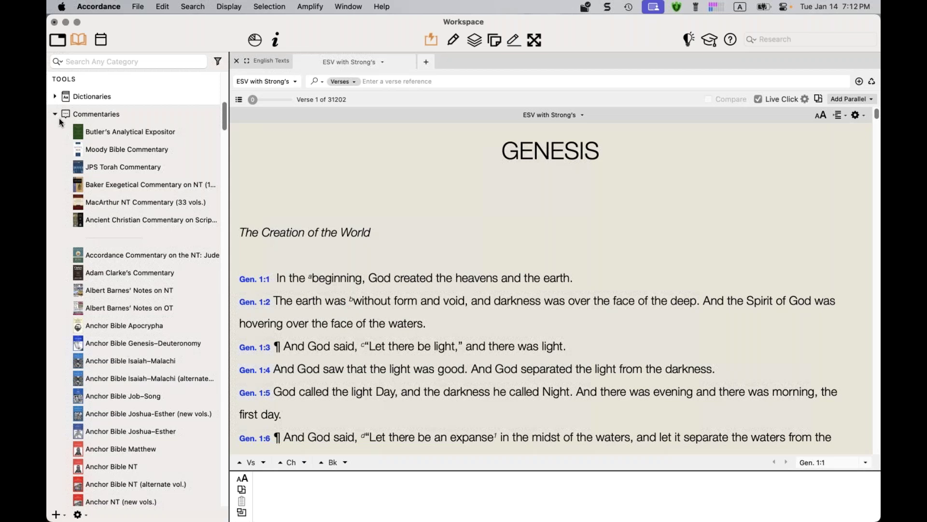
right_click(115, 234)
right_click(114, 220)
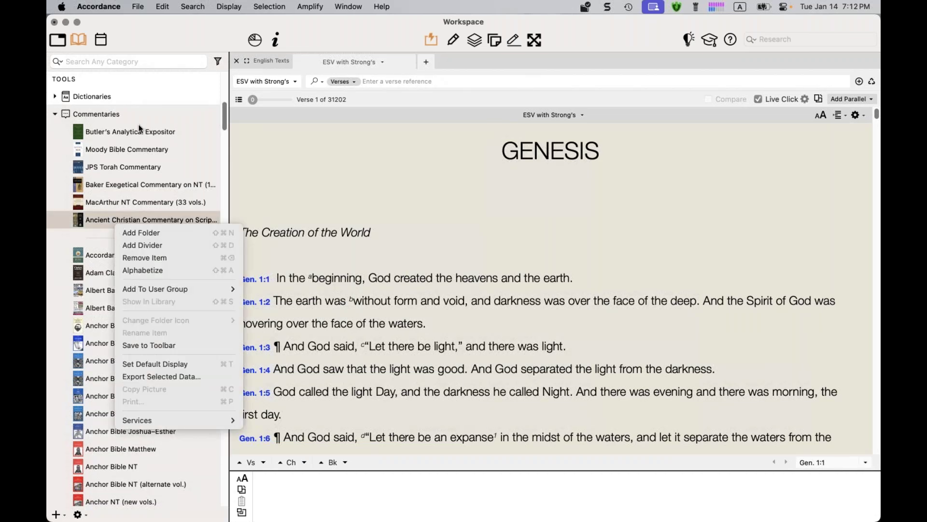
click(157, 43)
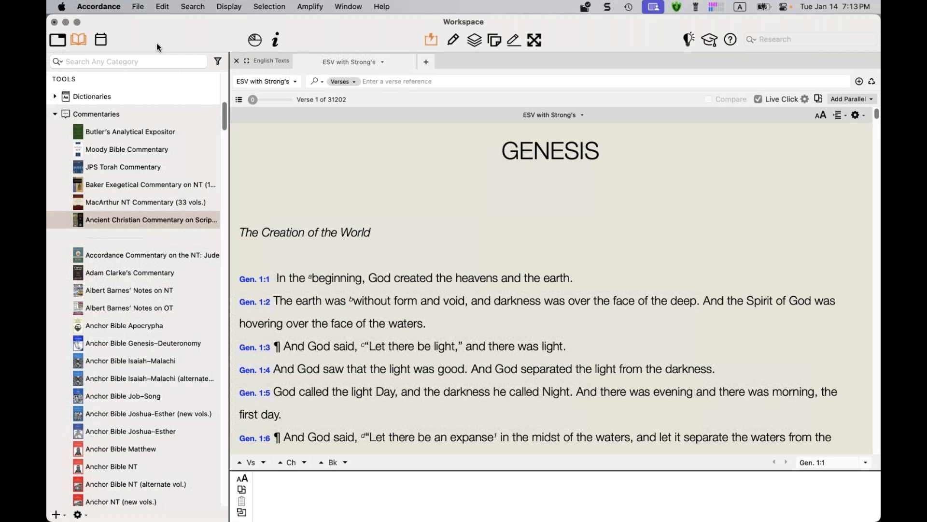
View the contents of Dictionaries, Commentaries, Greek Lexicons and Hebrew Lexicons one after another, leaving each category collapsed
click(55, 96)
click(55, 96)
click(55, 114)
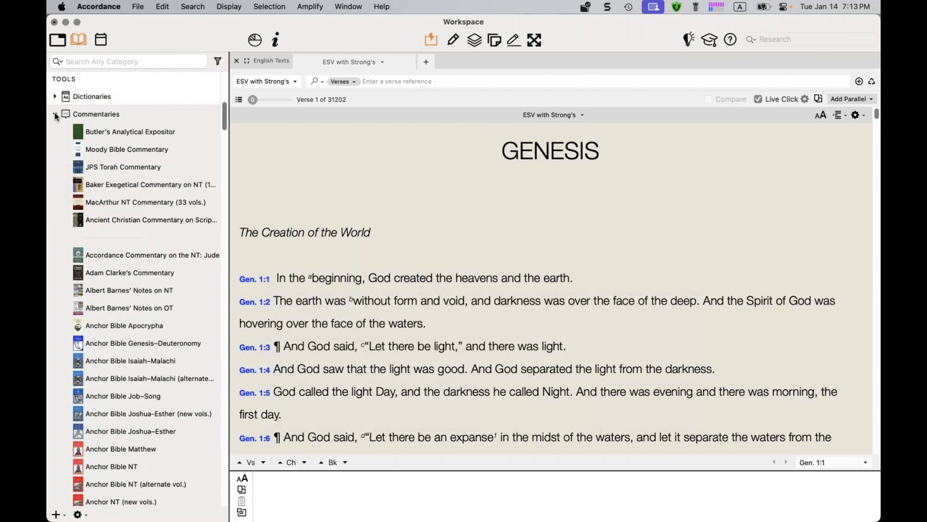
click(55, 114)
click(55, 132)
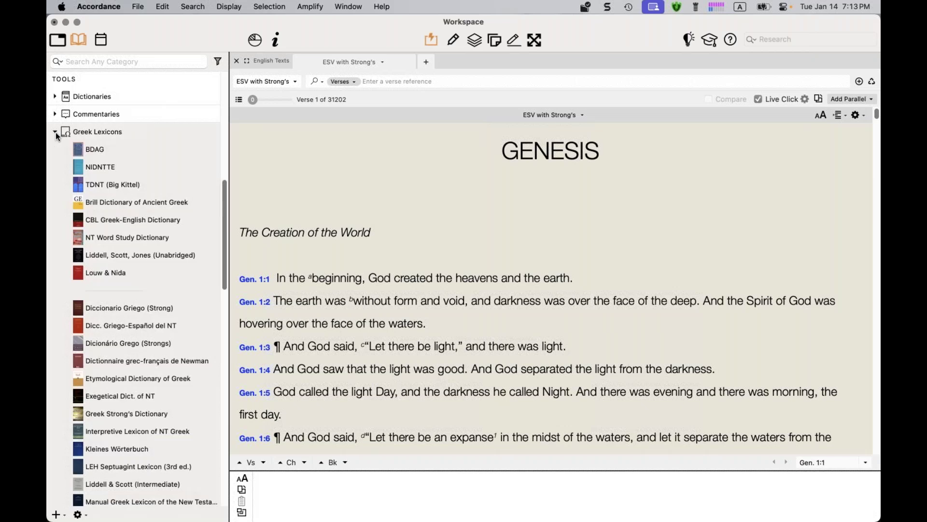
click(55, 132)
click(55, 149)
click(55, 149)
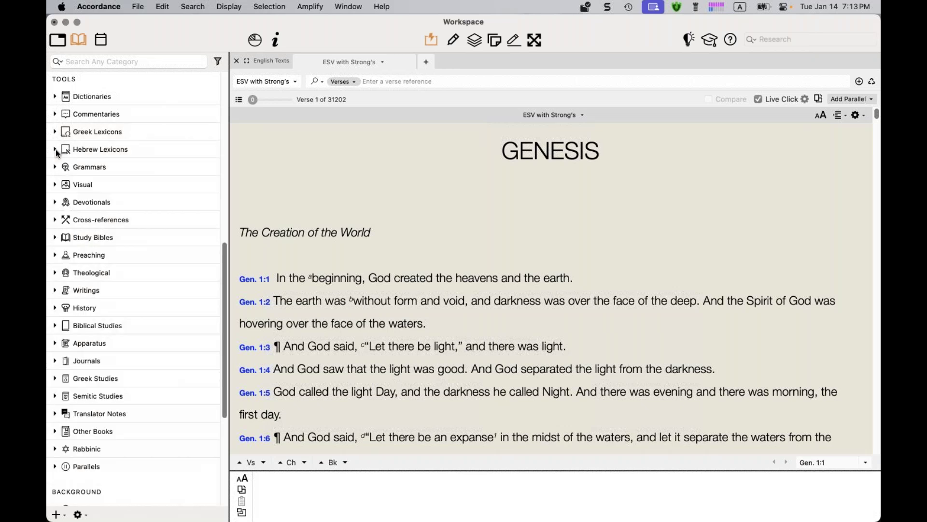
Expand Study Bibles and Commentaries in turn to view how their modules are arranged, collapsing each again
click(55, 238)
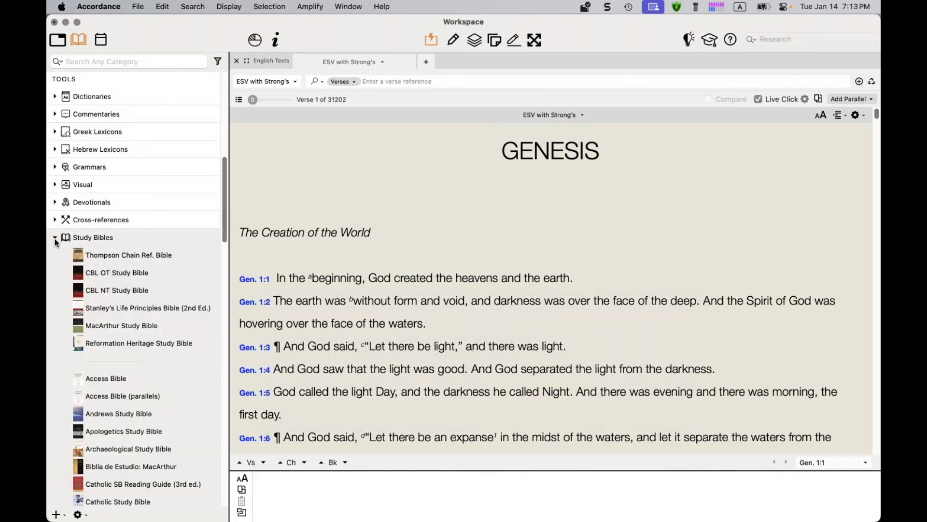
click(55, 237)
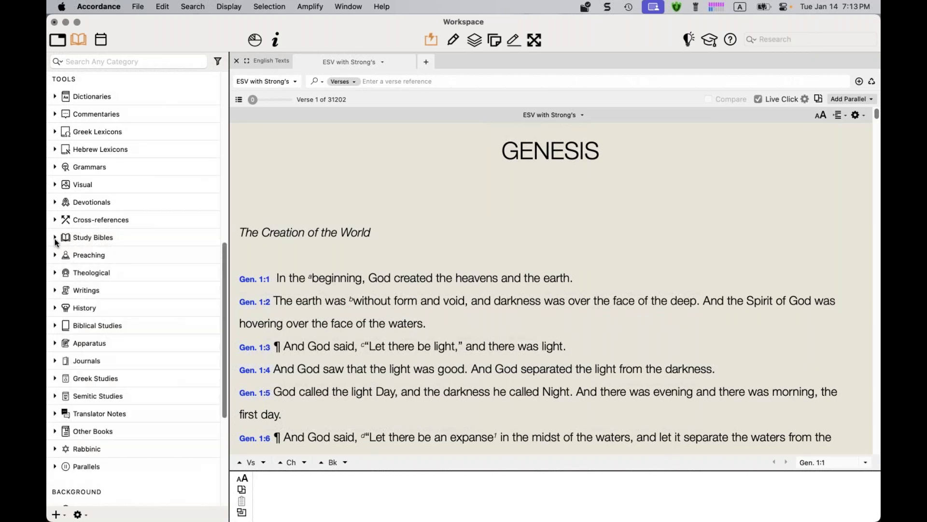
click(55, 114)
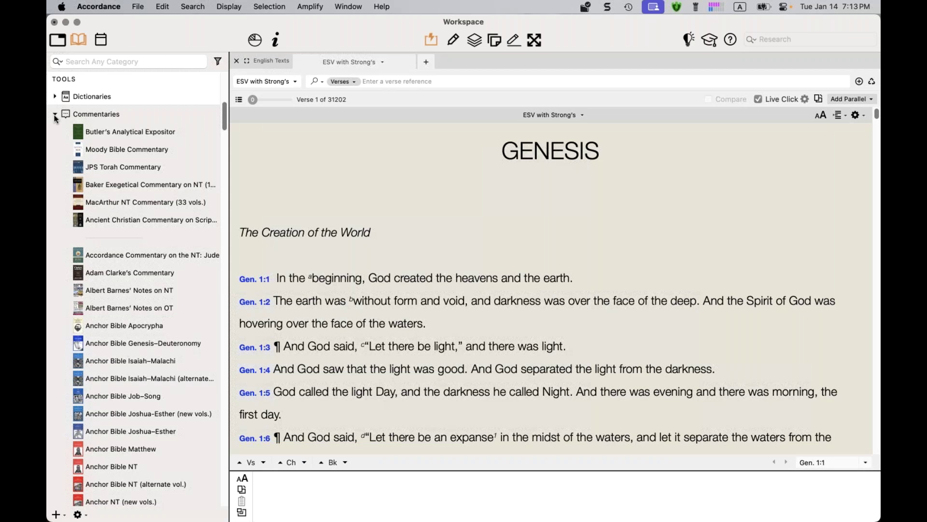
click(55, 115)
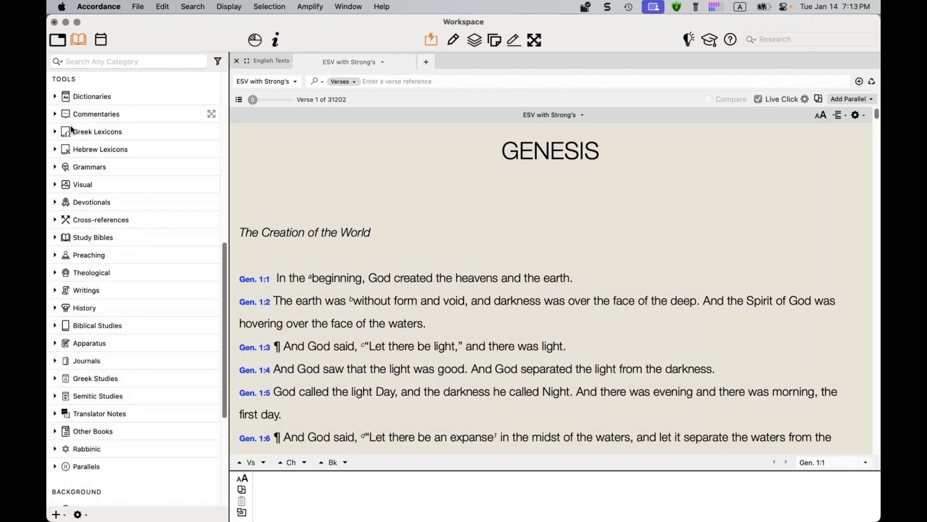
Save the Theological modules from 10 Commandments (NAC Studies) through 3 Views on Rapture to the toolbar, and collapse the Theological category
click(55, 272)
scroll(97, 258, down, 10)
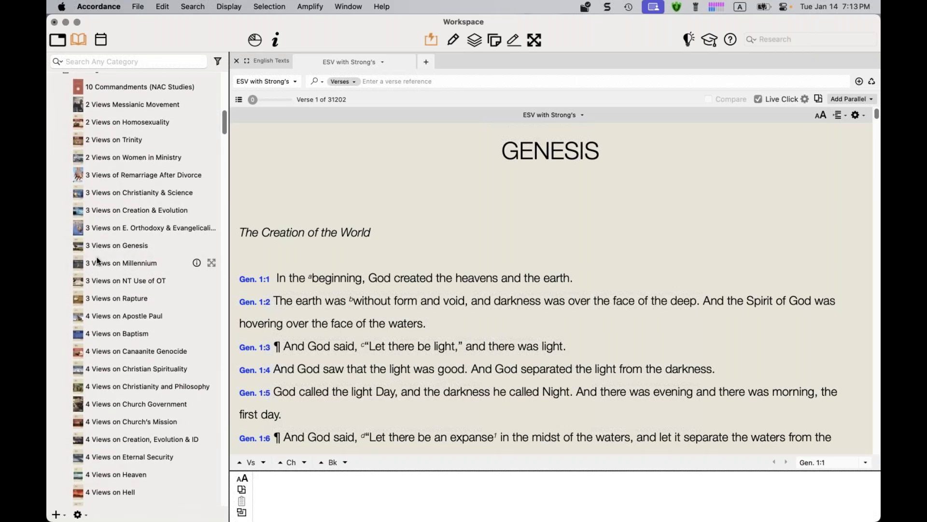
click(128, 88)
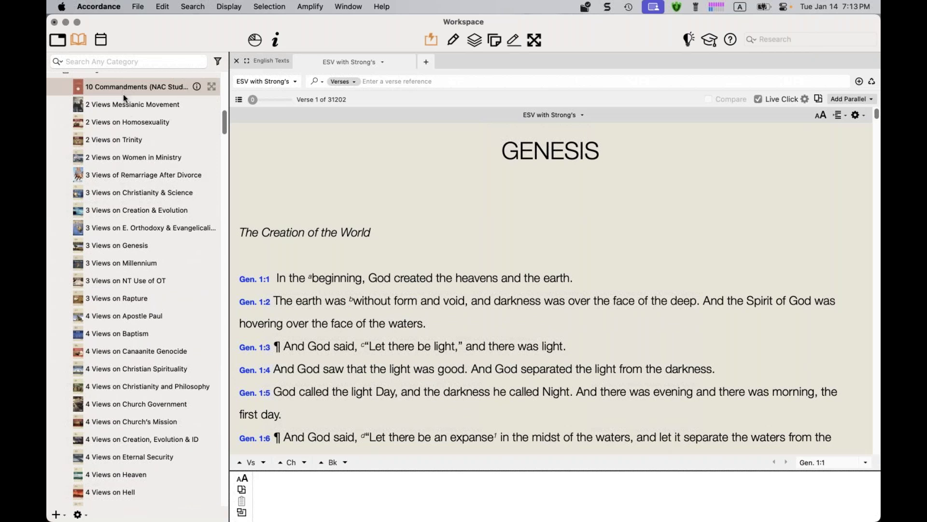
shift+click(122, 103)
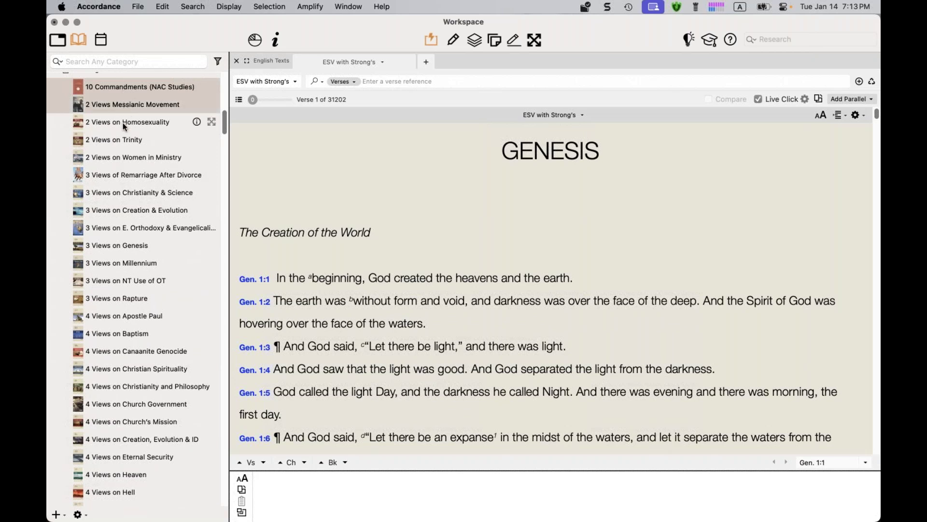
shift+click(122, 123)
shift+click(120, 138)
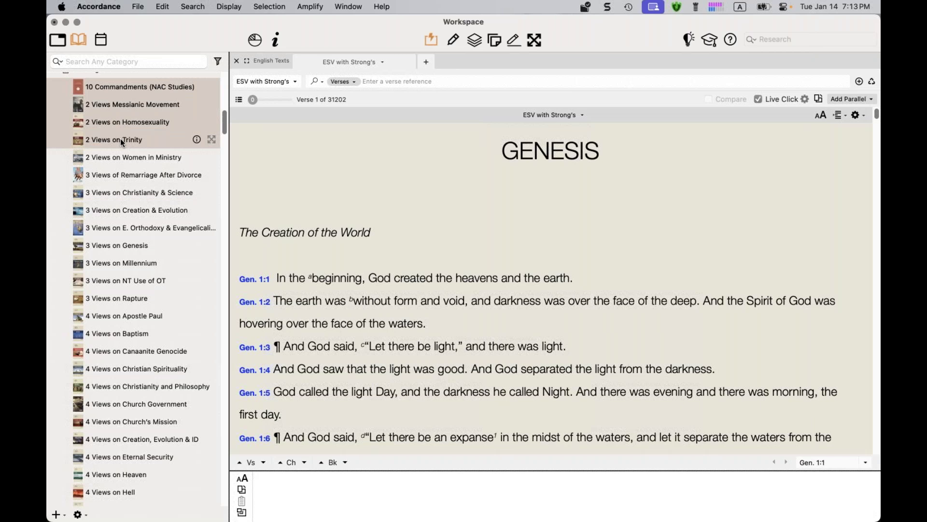
shift+click(117, 156)
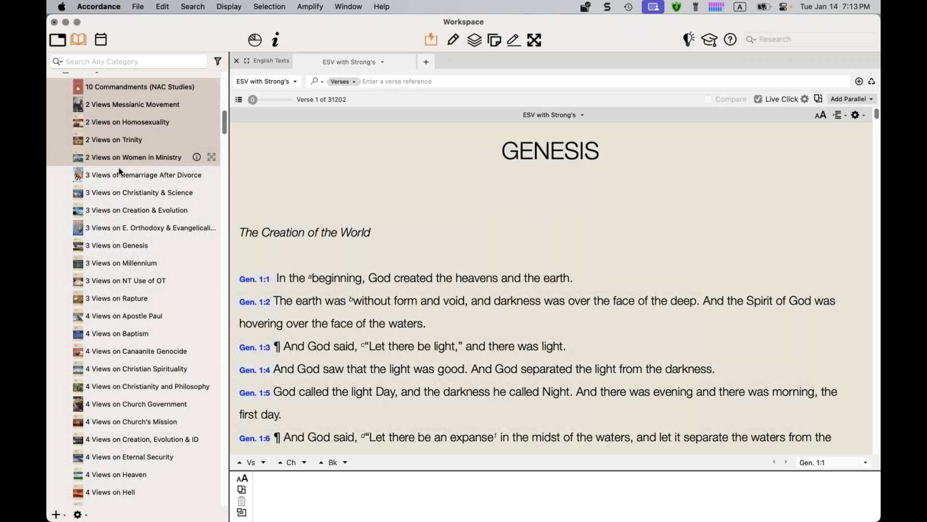
shift+click(117, 298)
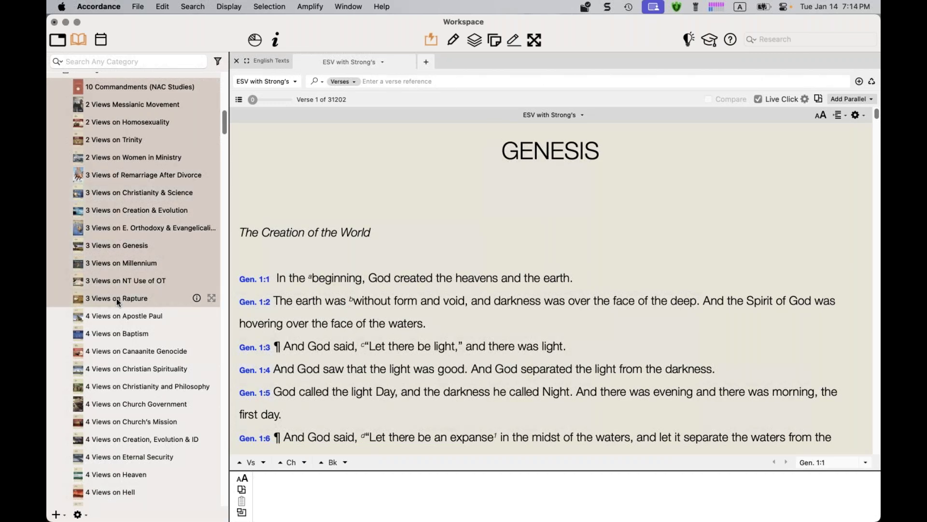
right_click(117, 298)
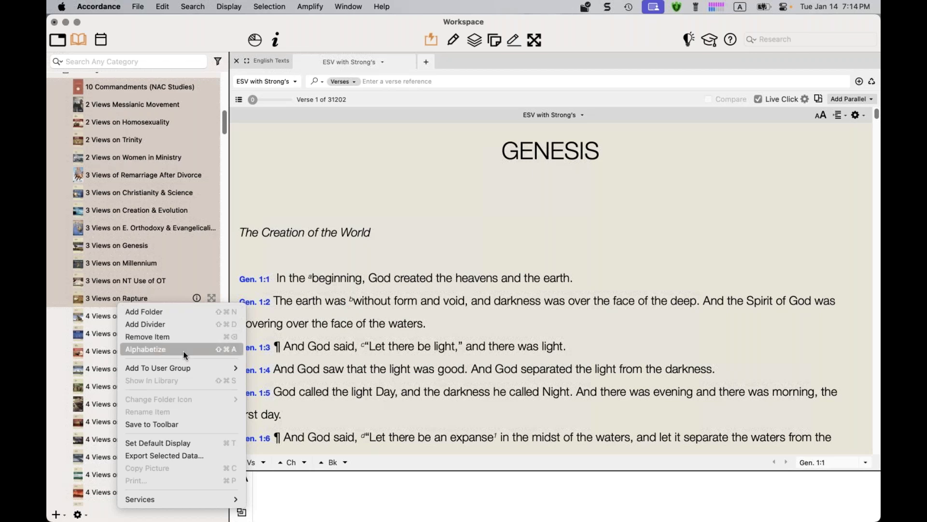
click(169, 43)
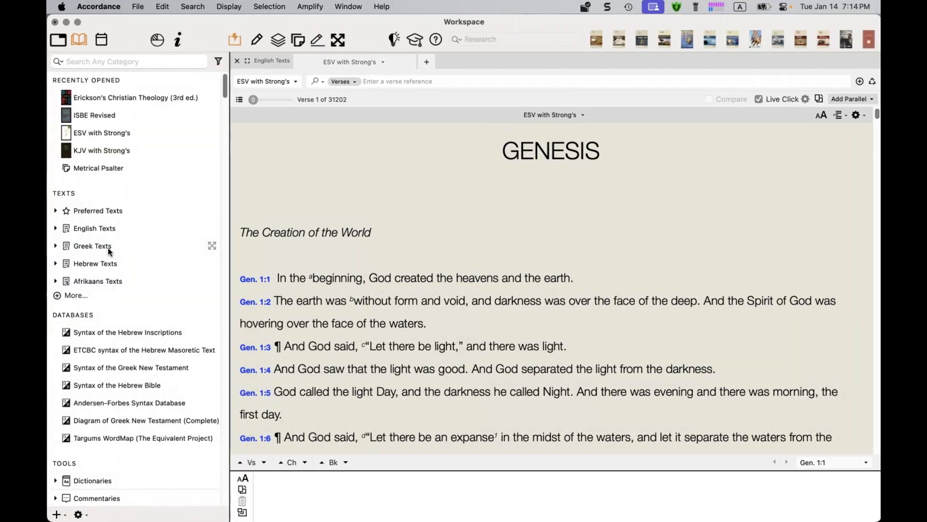
scroll(108, 247, down, 5)
scroll(109, 247, down, 5)
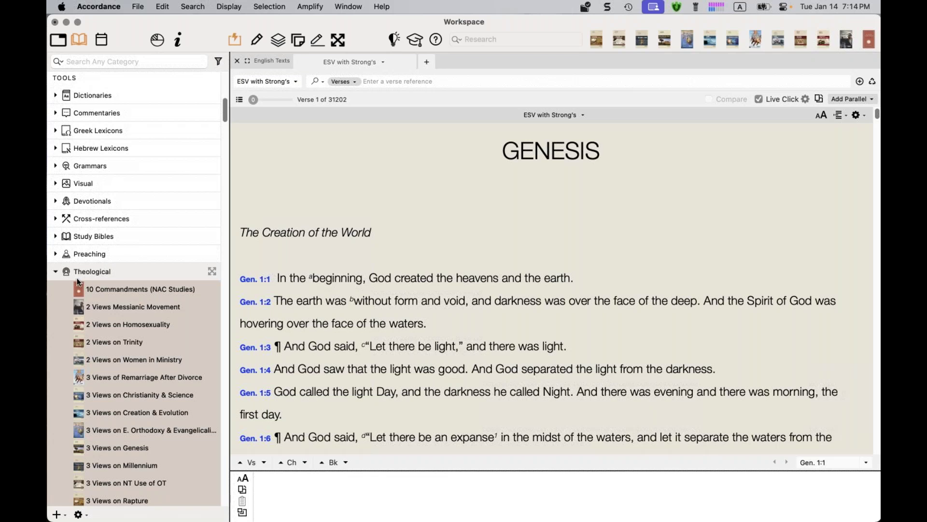
click(56, 273)
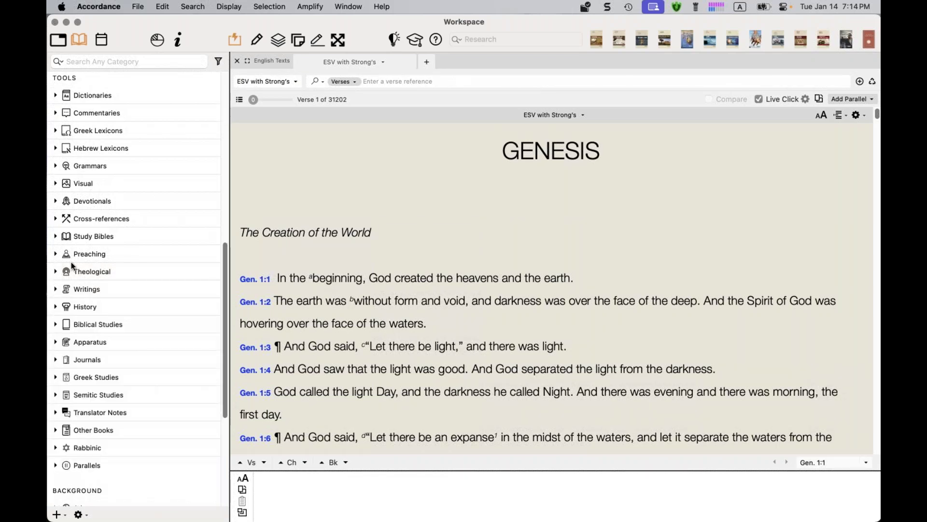
Restore the default set of toolbar items through toolbar customization and close the customization sheet
right_click(547, 23)
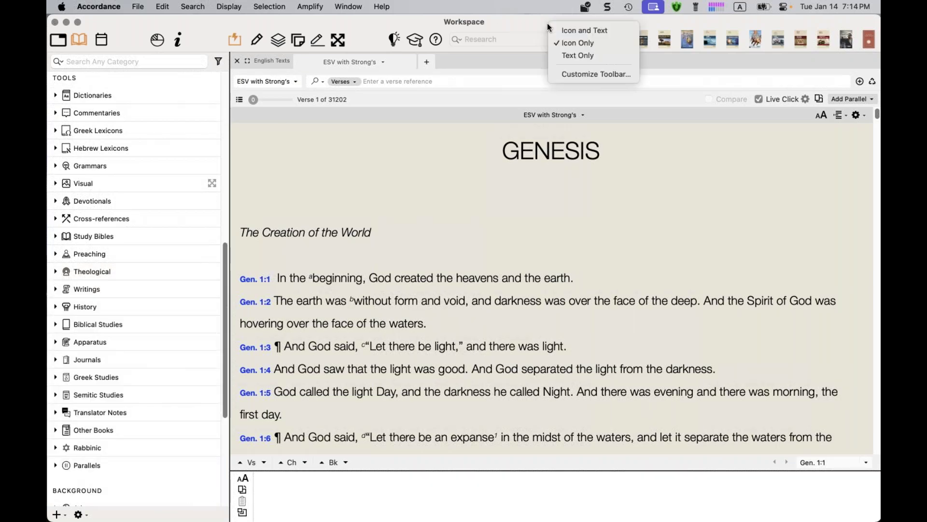
click(558, 75)
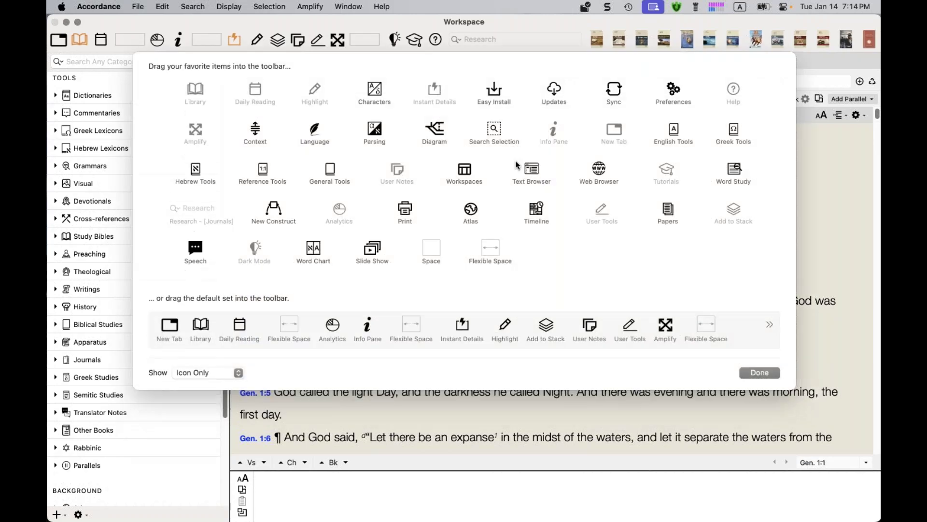
drag(492, 333, 531, 41)
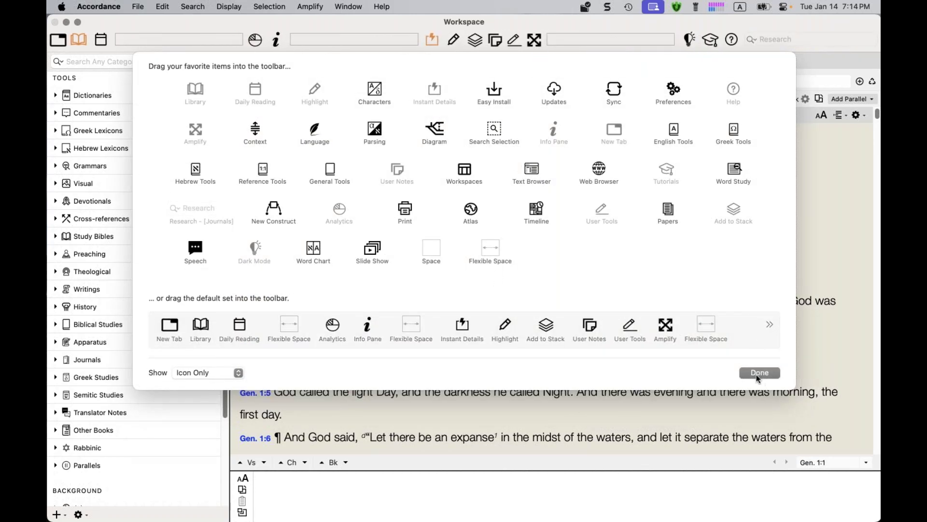
click(757, 375)
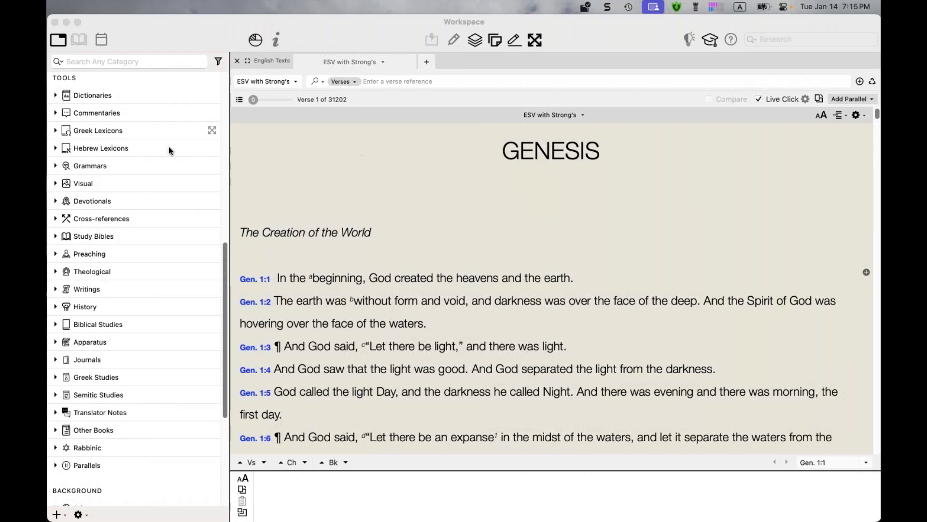
Hide the Library to widen the ESV text, and display the Library again
scroll(169, 146, up, 10)
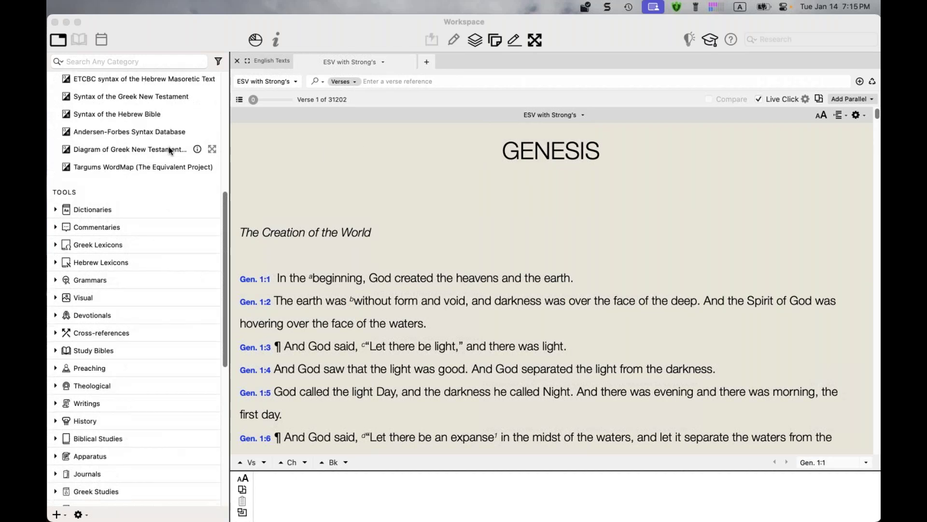
click(76, 41)
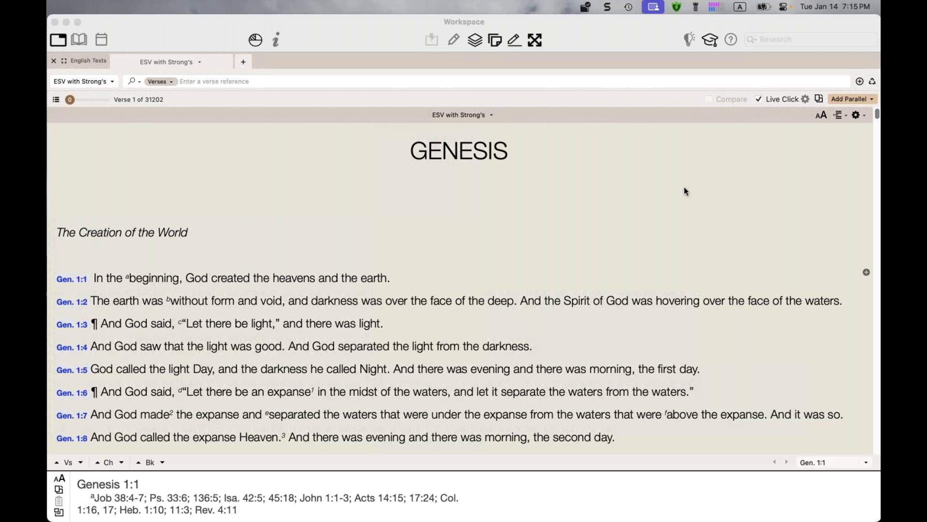
click(391, 30)
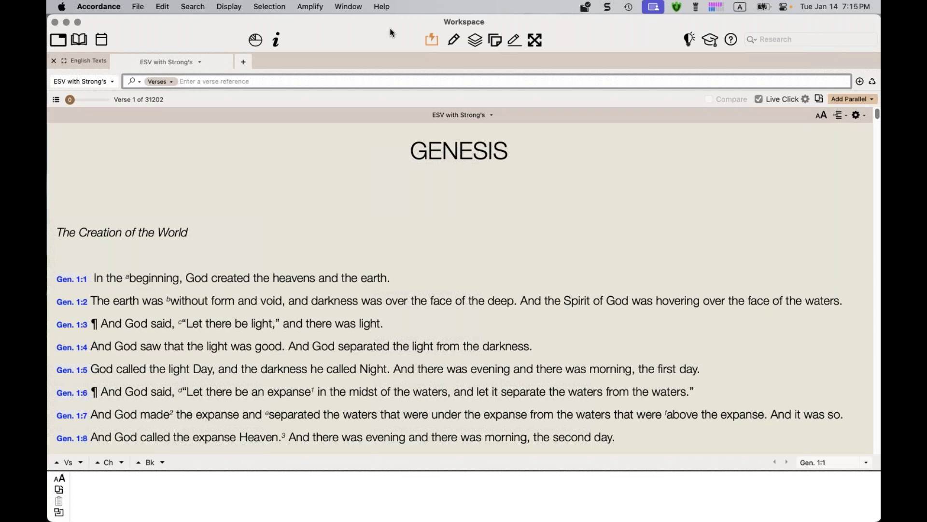
click(81, 42)
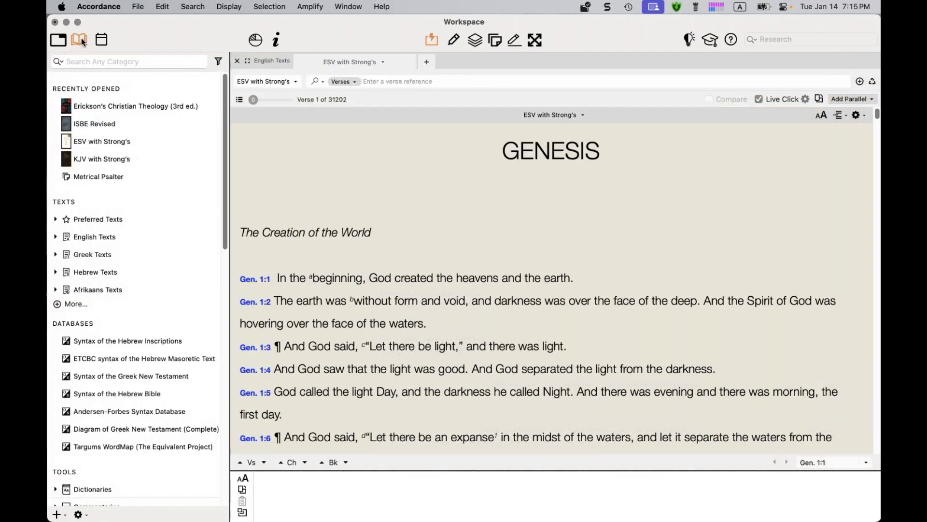
Open Erickson's Christian Theology (3rd ed.) from the recently opened modules and hide the Library
click(92, 105)
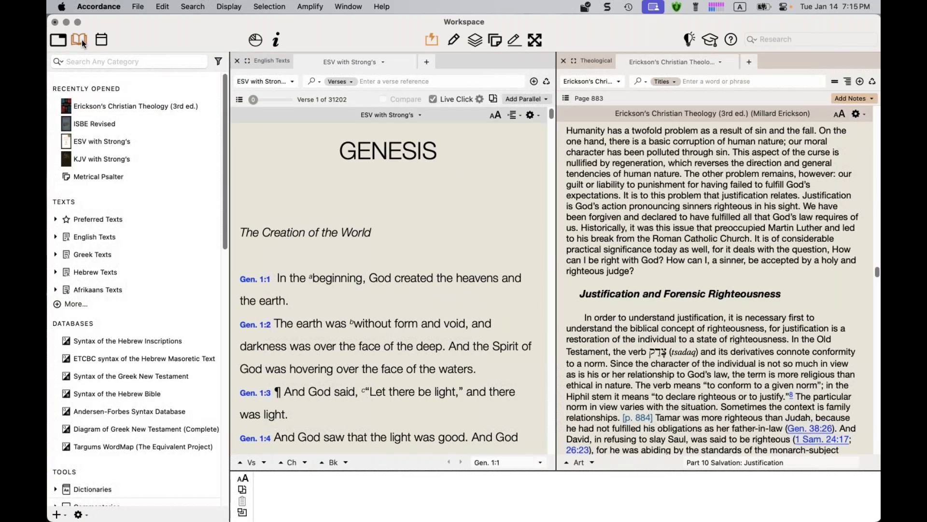
click(82, 39)
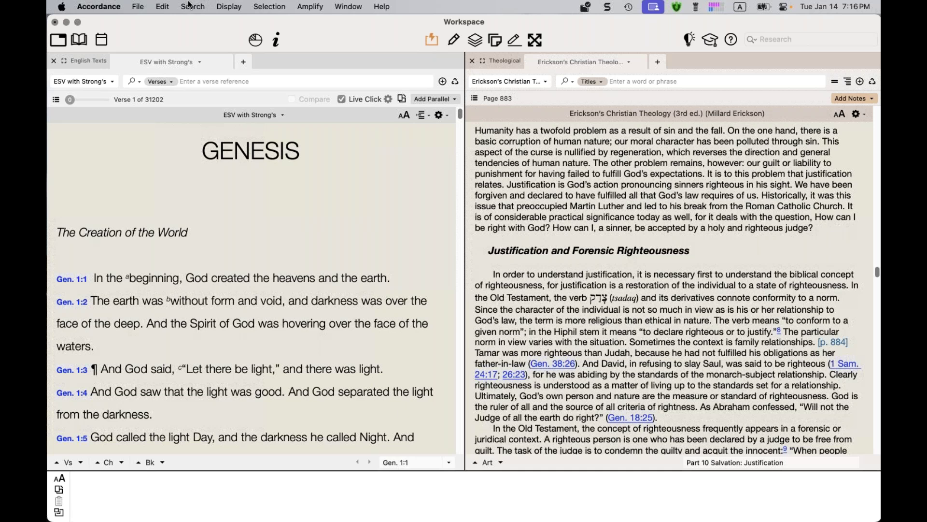
Magnify the English Texts zone and restore it, and close the Theological zone holding Erickson's Christian Theology
click(65, 63)
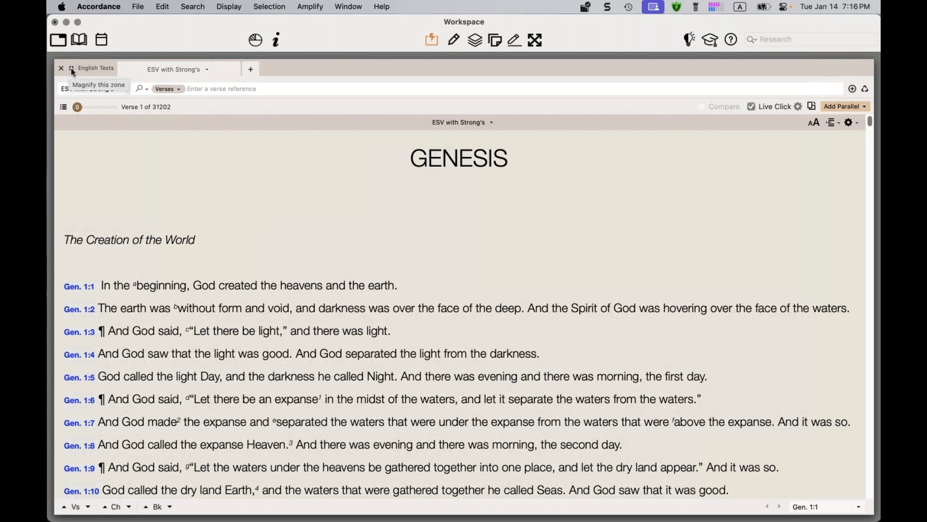
click(72, 70)
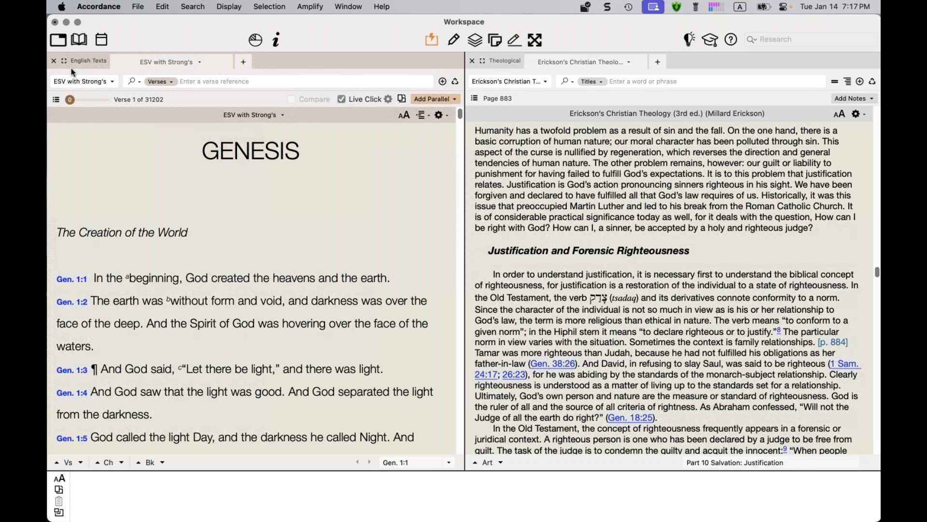
click(472, 62)
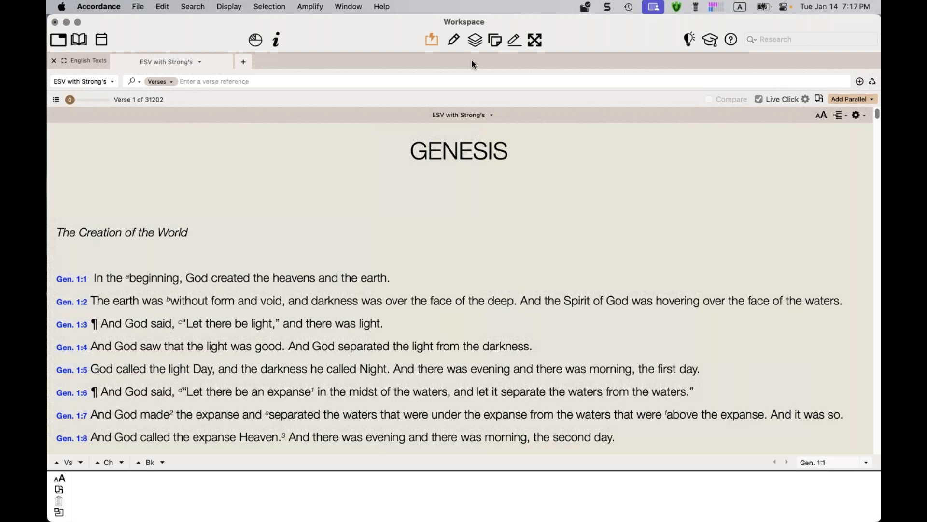
Review the Preferred Texts choices and switch the displayed text to GNT-Textus Receptus with Strong's and to CEB (parallel texts)
click(112, 83)
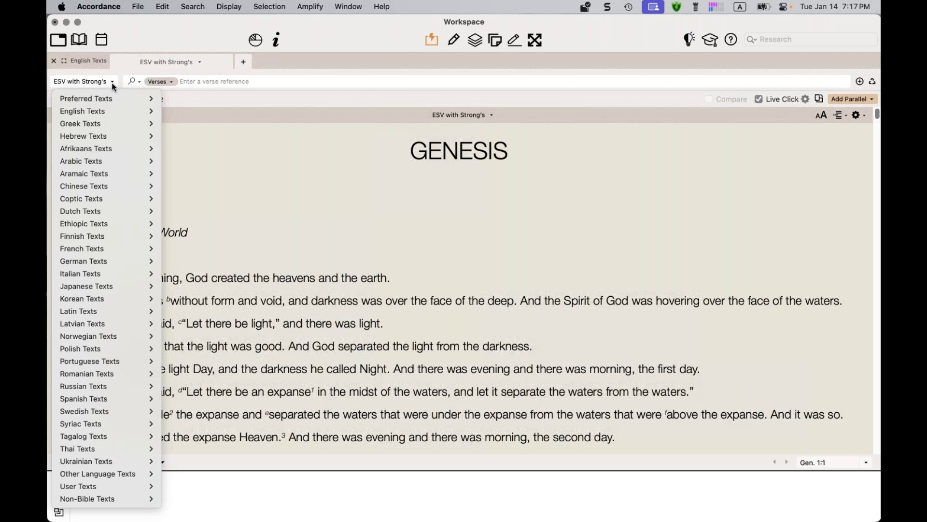
mouse_move(113, 95)
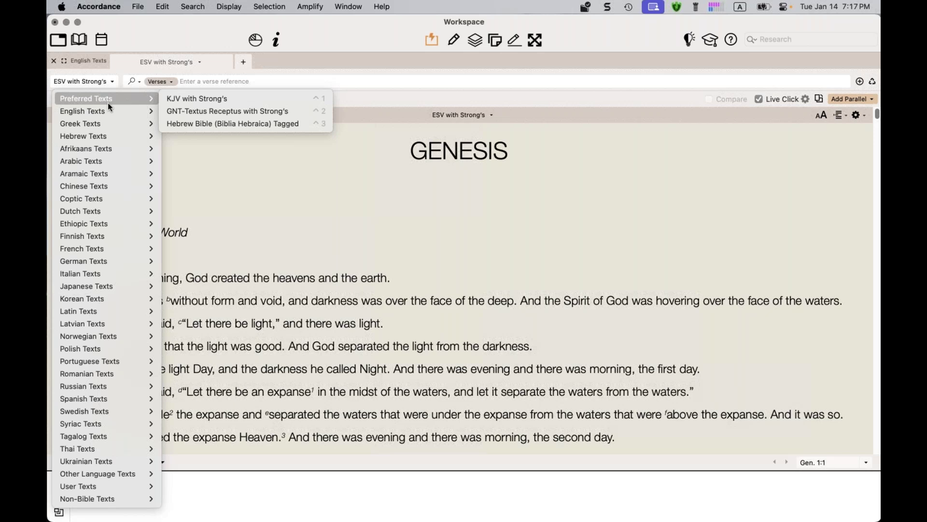
click(321, 43)
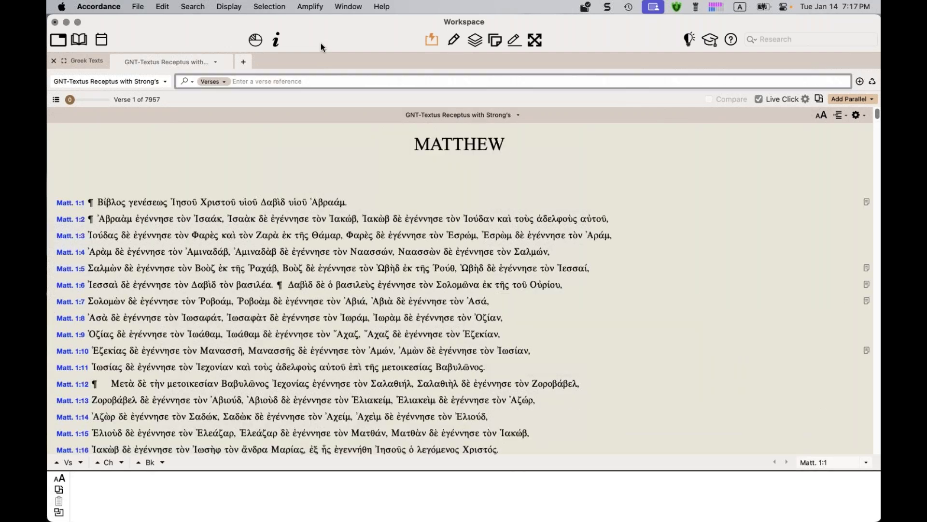
key(super+Down)
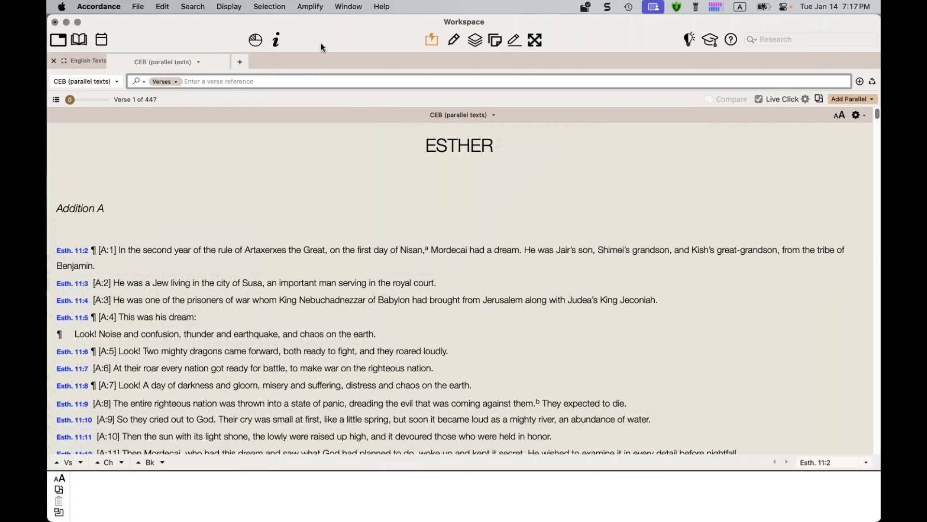
key(ctrl+super+f)
click(441, 132)
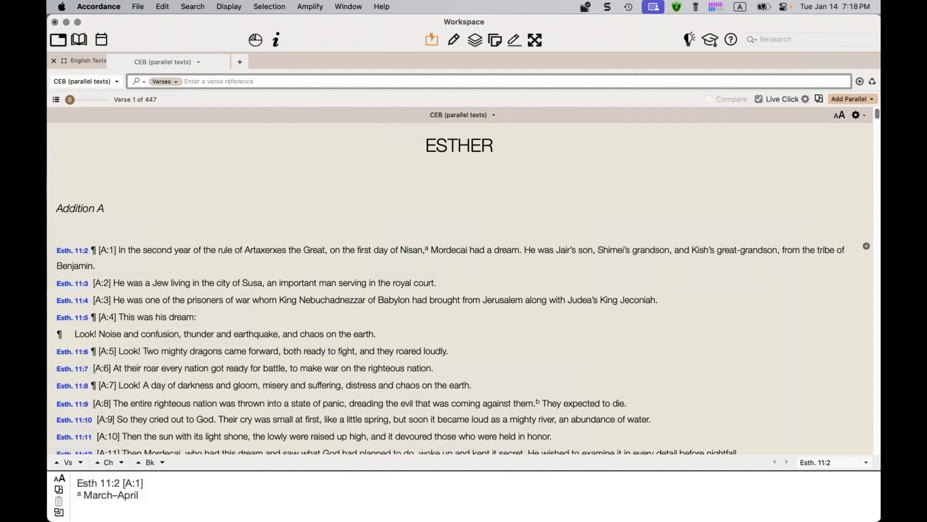
Switch the displayed text to KJV with Strong's from Preferred Texts, and to ESV with Strong's from English Texts
click(84, 80)
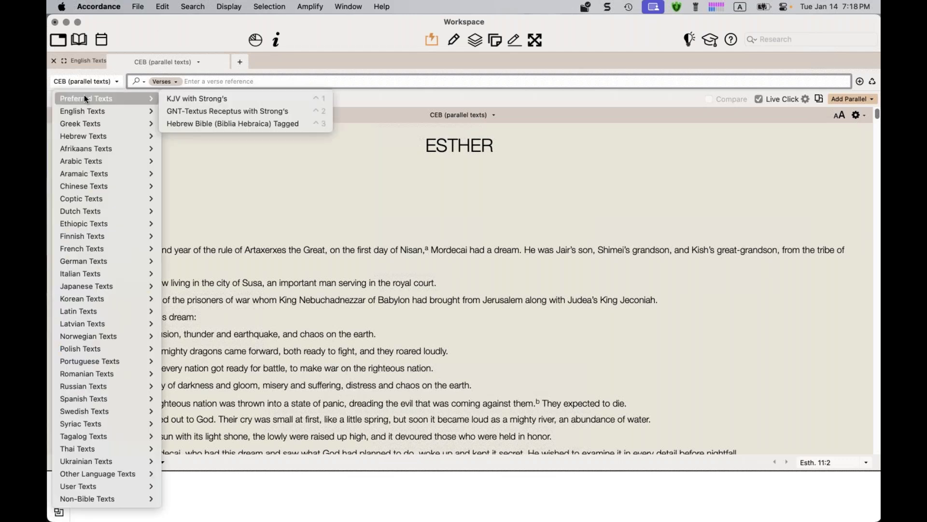
click(195, 98)
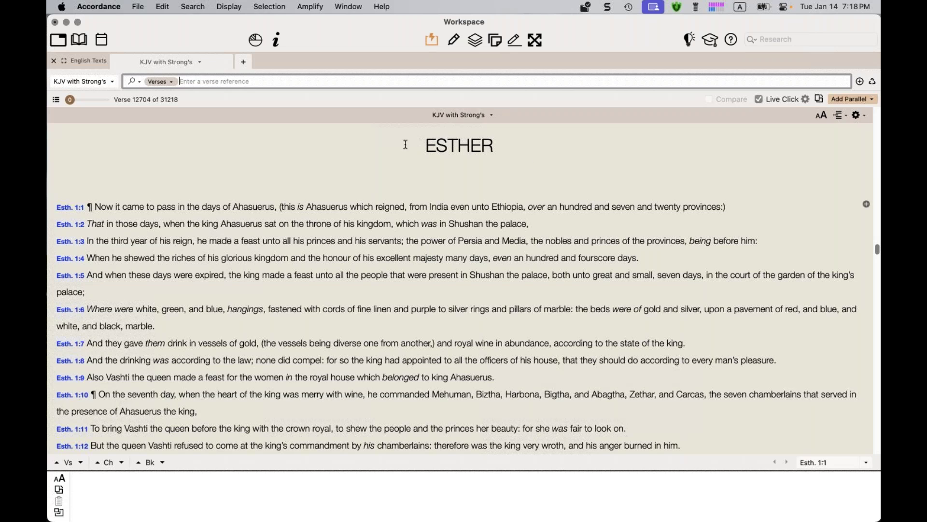
click(104, 82)
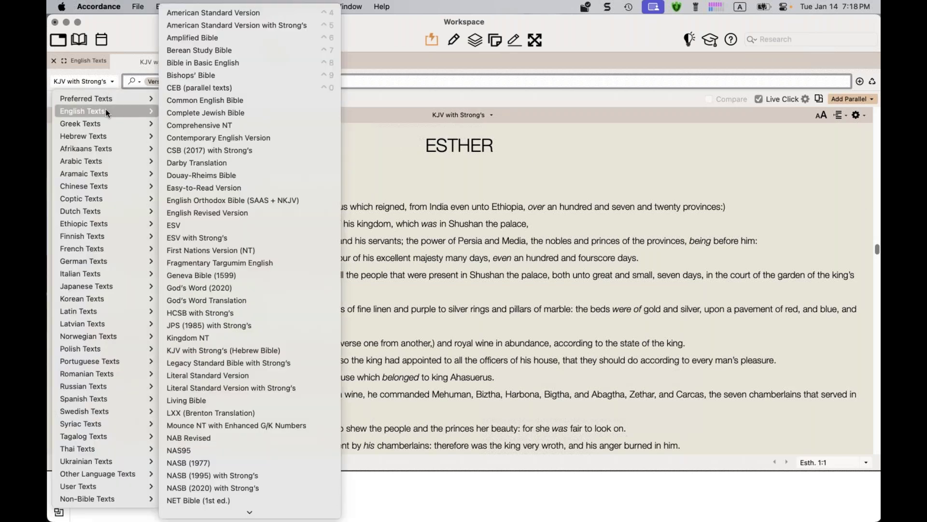
click(186, 234)
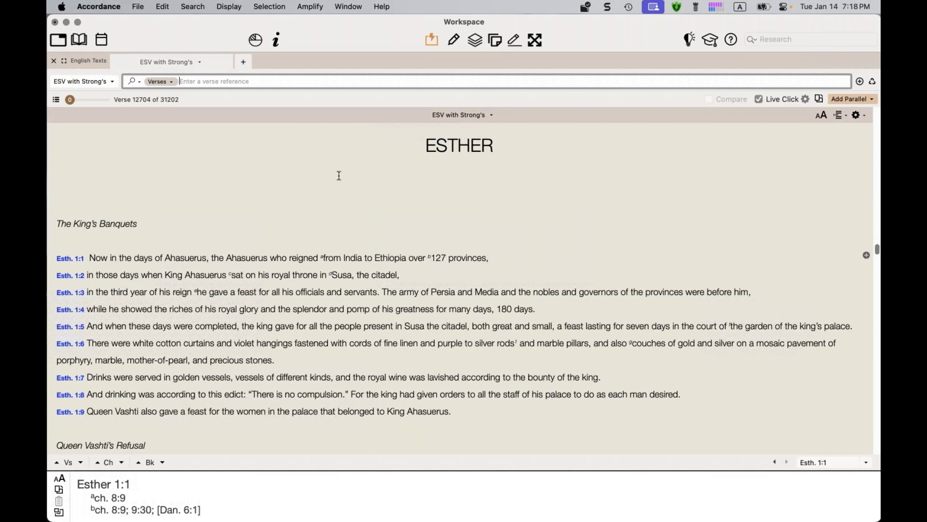
Enlarge the ESV with Strong's text and reduce its size slightly
click(826, 118)
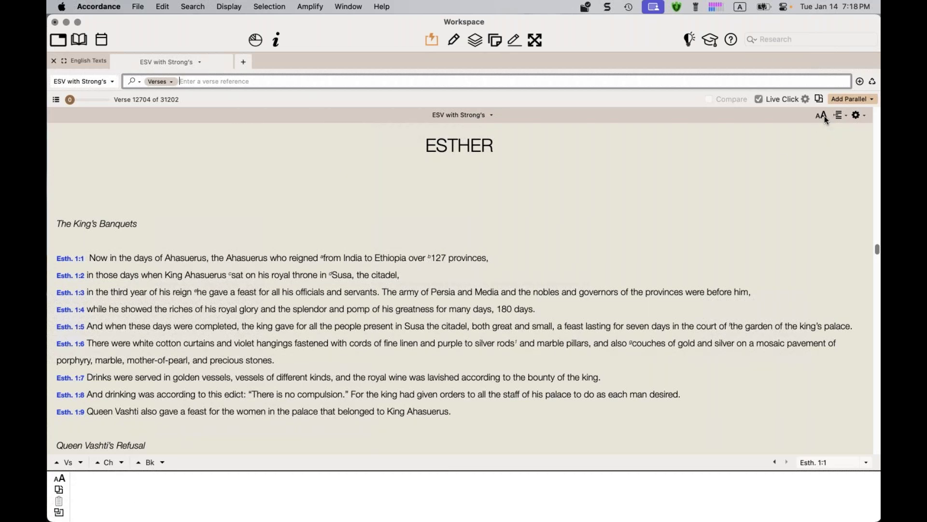
click(827, 117)
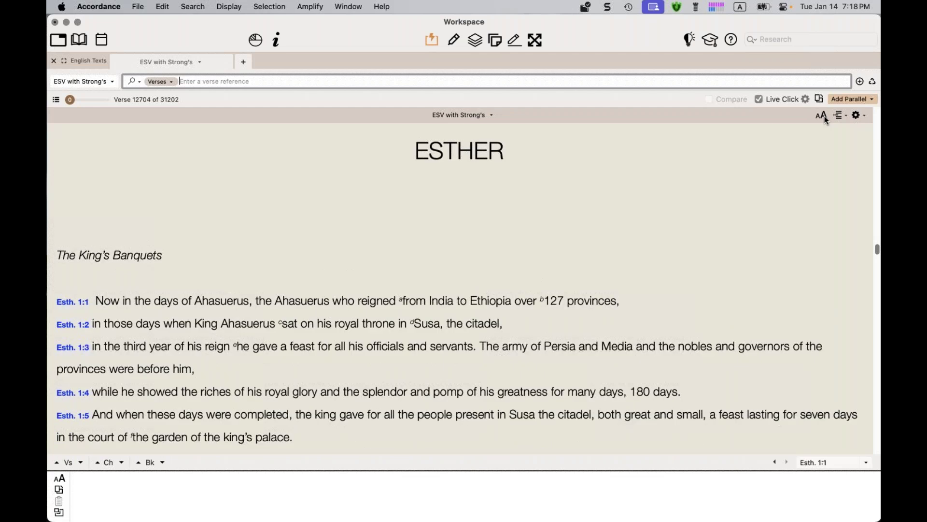
click(819, 119)
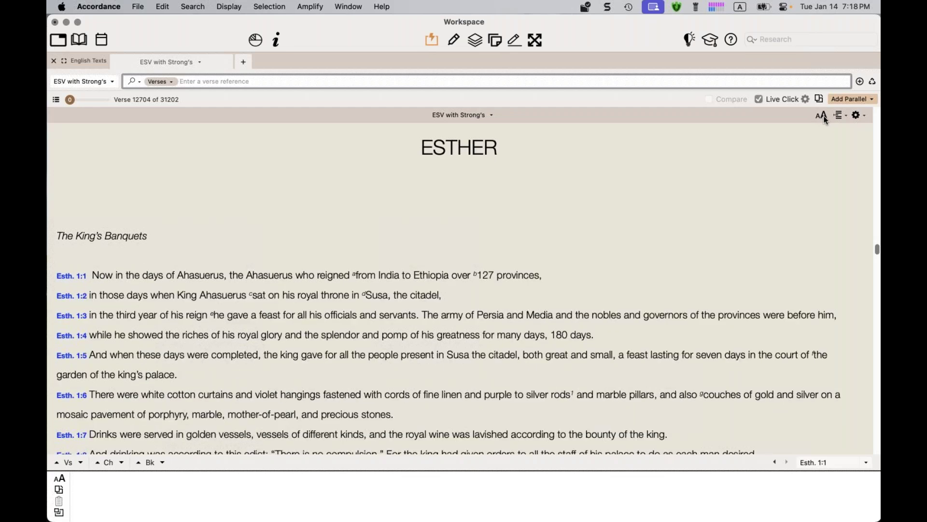
Enlarge the ESV with Strong's text one more size and navigate to Genesis chapter 1, verse 1
click(825, 120)
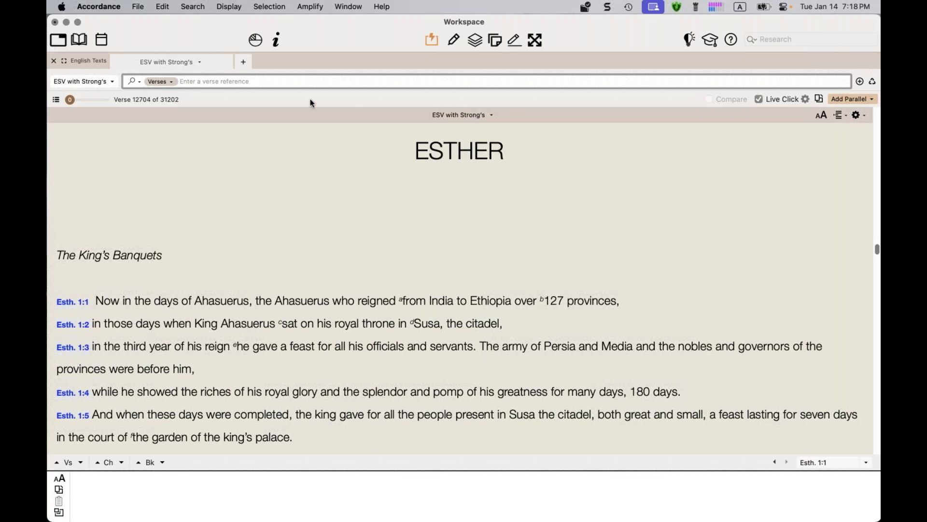
click(56, 101)
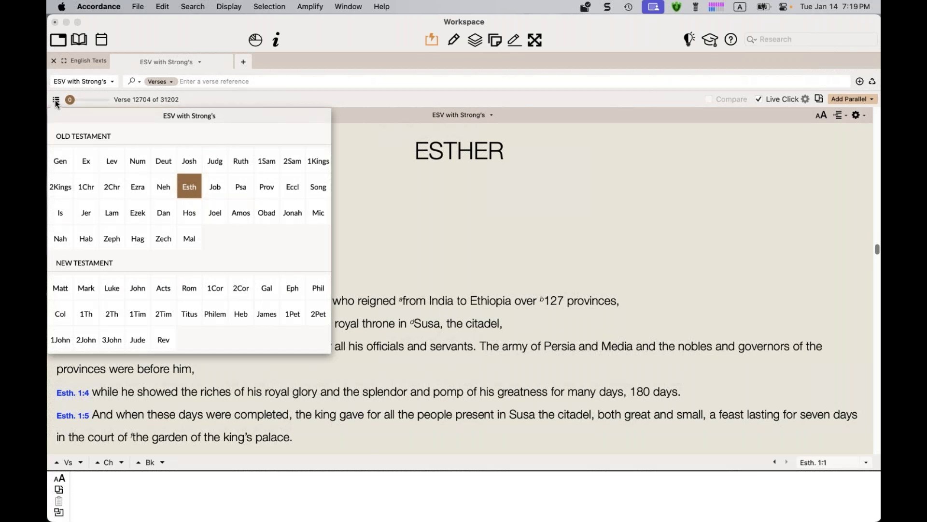
click(60, 163)
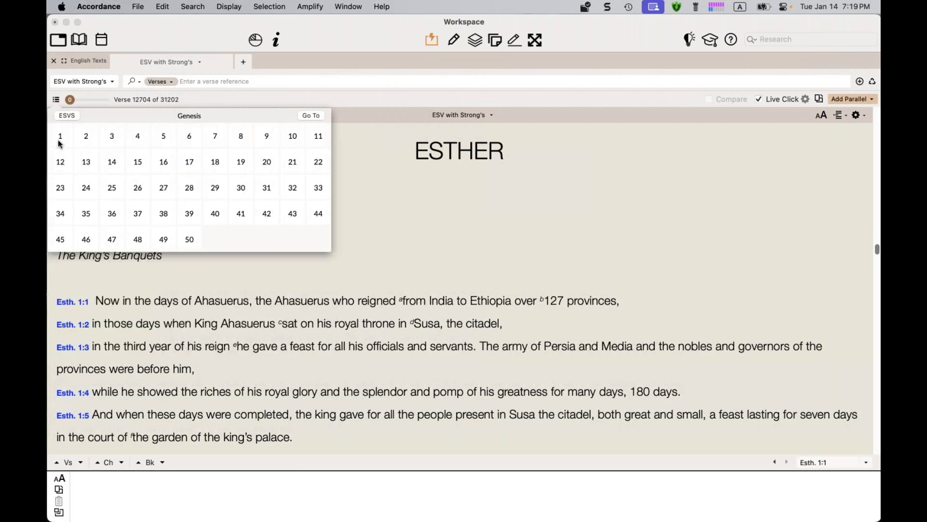
click(60, 140)
click(61, 138)
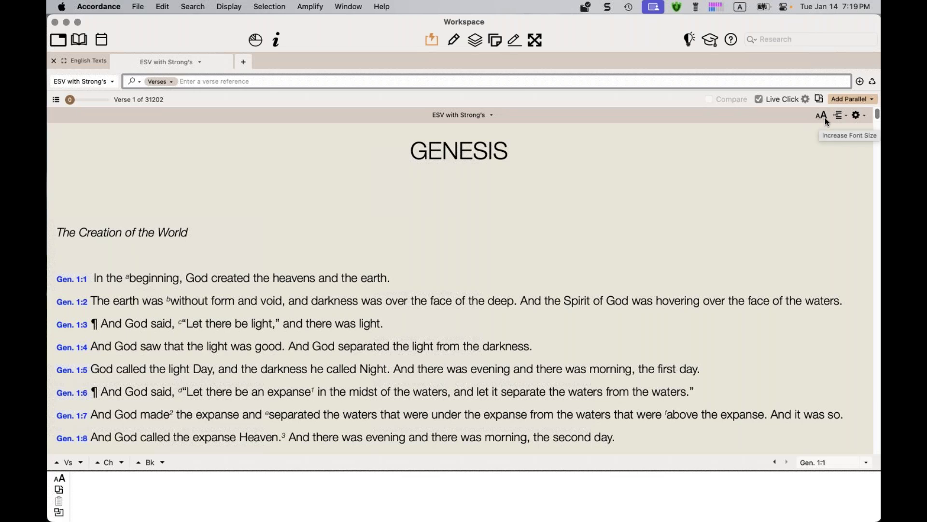
Show the interlinear for the ESV with Strong's text, and hide it after reviewing the interlinear options
click(841, 116)
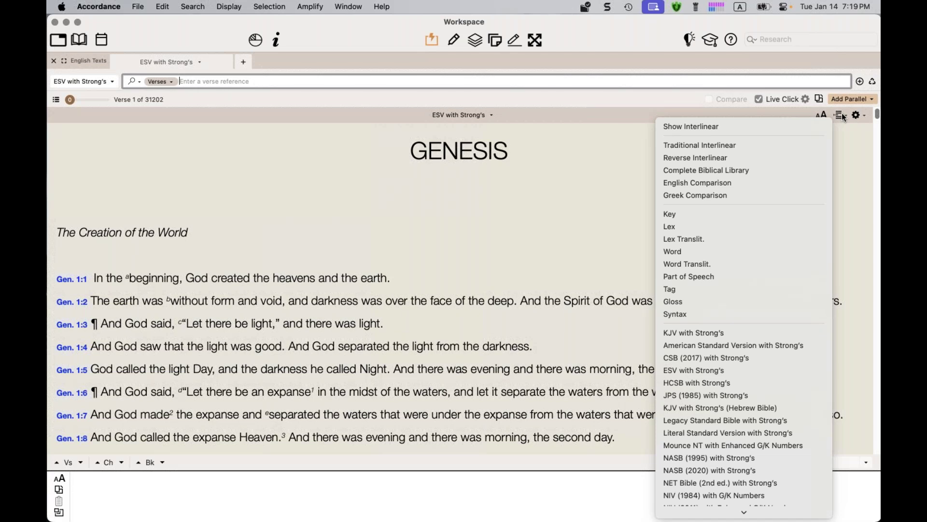
click(789, 129)
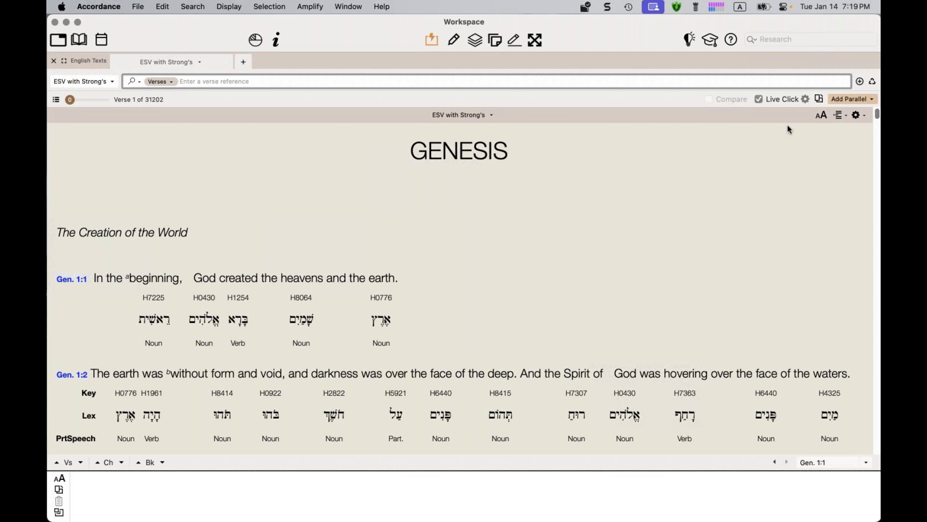
click(841, 115)
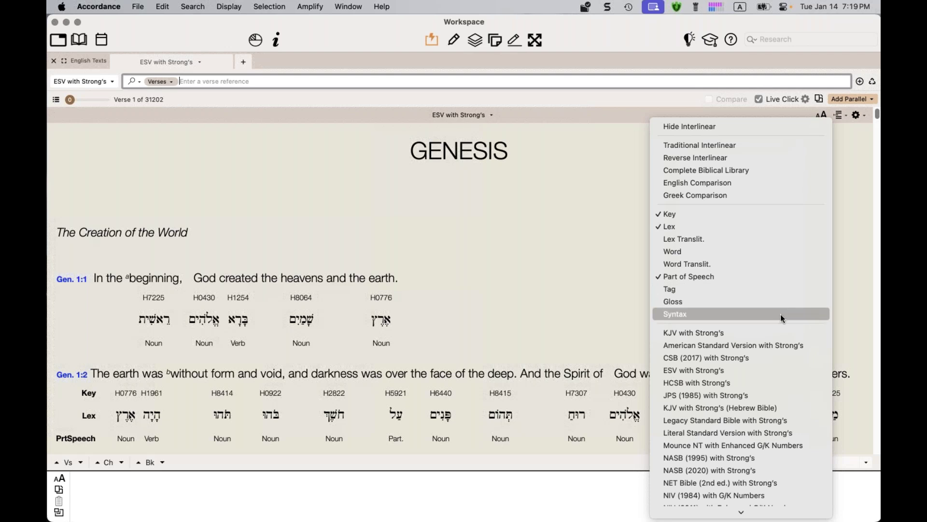
scroll(781, 314, down, 2)
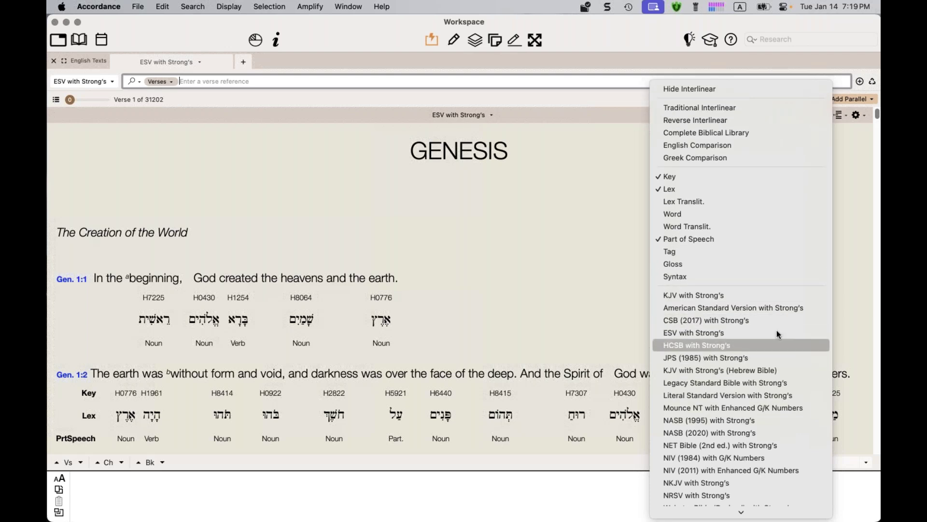
click(624, 269)
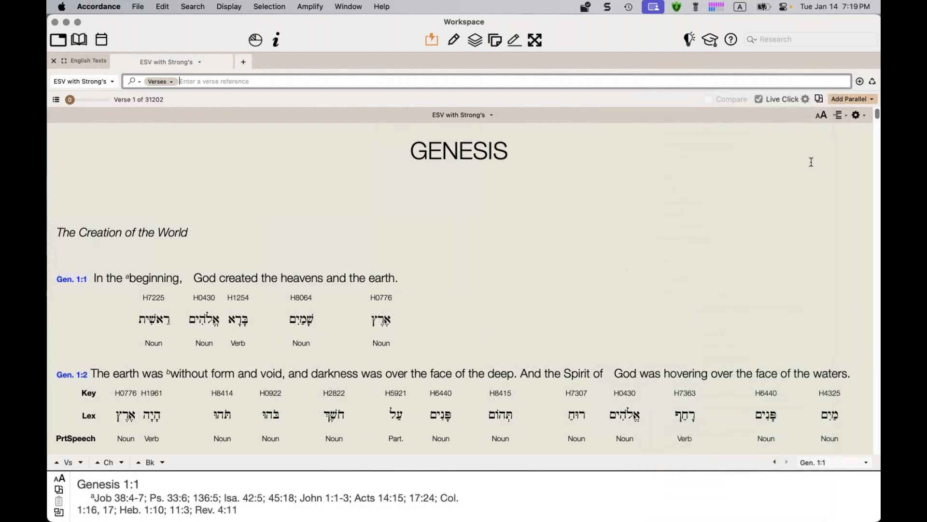
click(842, 116)
click(829, 129)
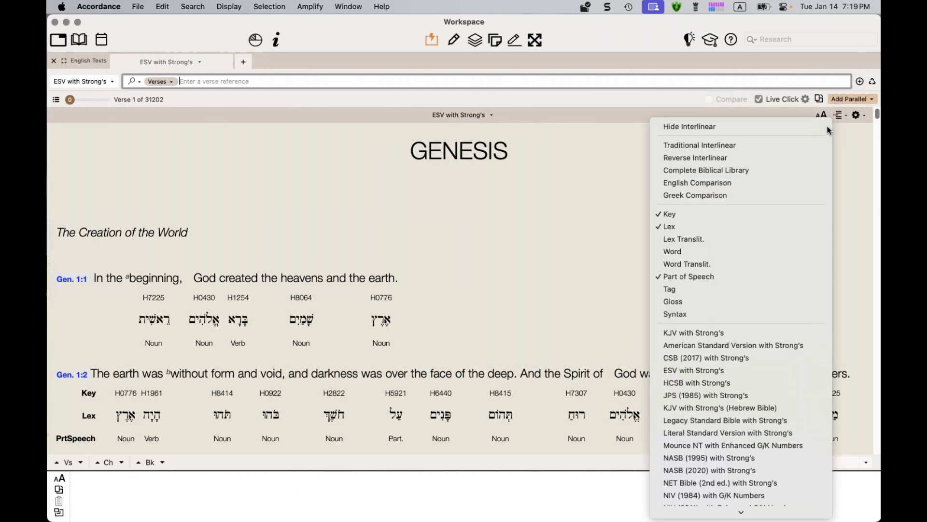
Open the saved Complete Biblical Library workspace from My Workspaces in the Library and inspect the word God in Genesis 1:1
click(79, 40)
scroll(97, 193, down, 10)
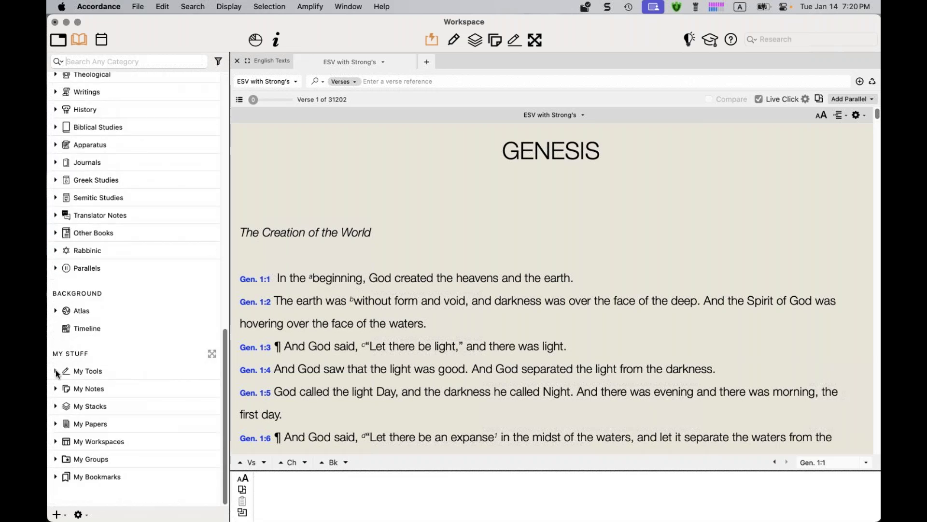
click(56, 440)
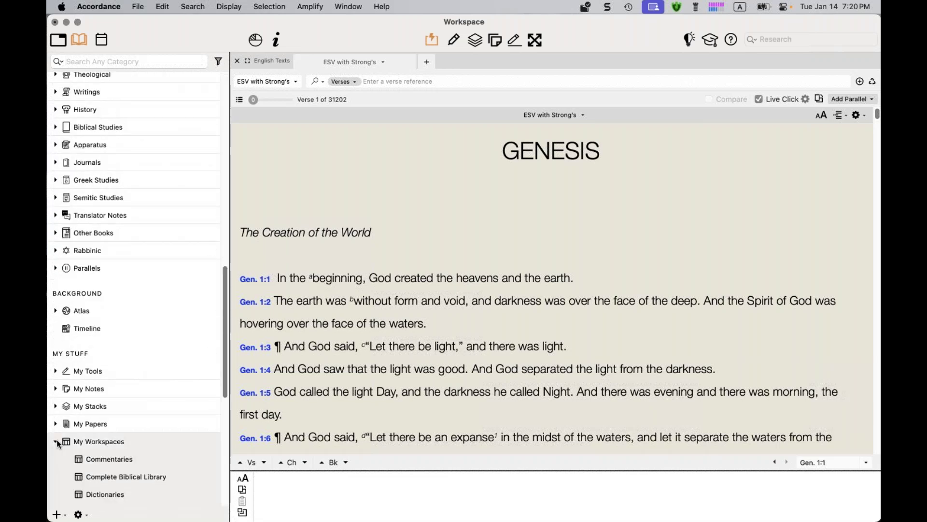
click(97, 473)
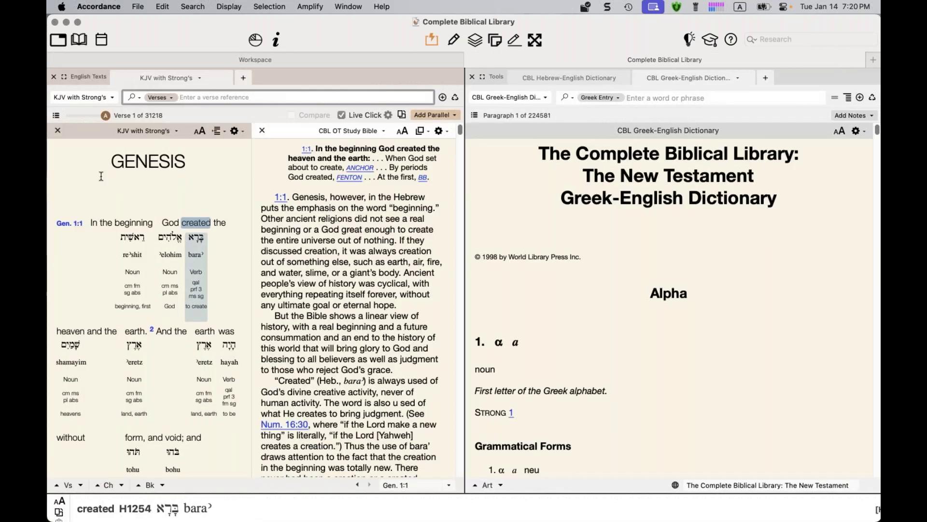
mouse_move(139, 271)
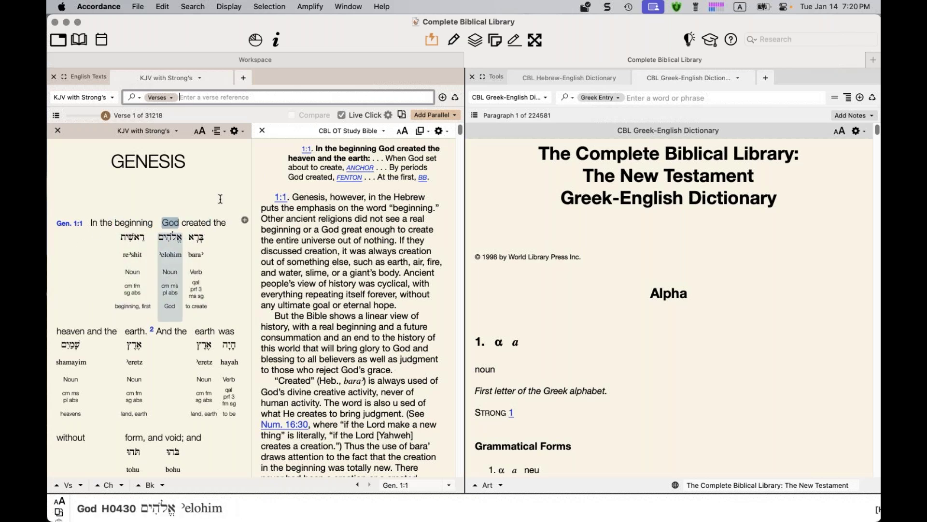
Enlarge the KJV with Strong's interlinear text, and return to the original ESV workspace with the Library hidden
click(200, 131)
click(201, 132)
mouse_move(151, 261)
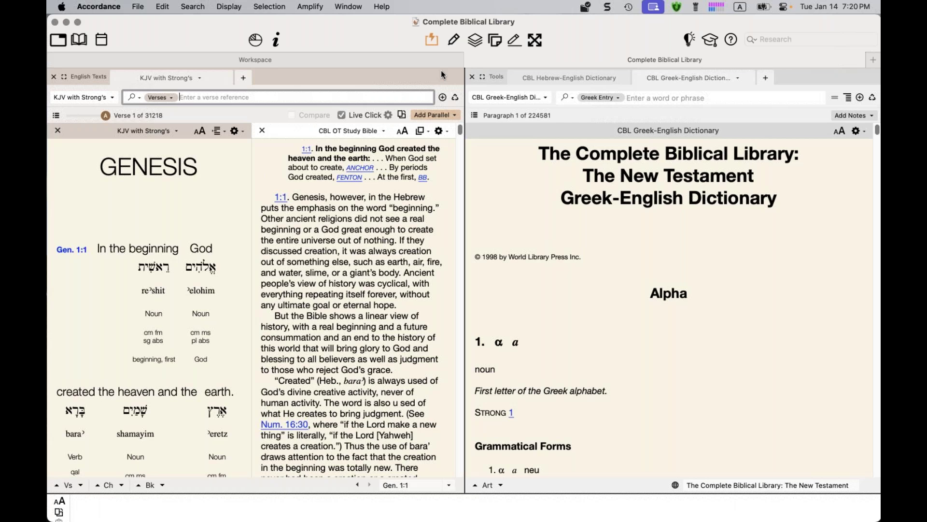
click(81, 39)
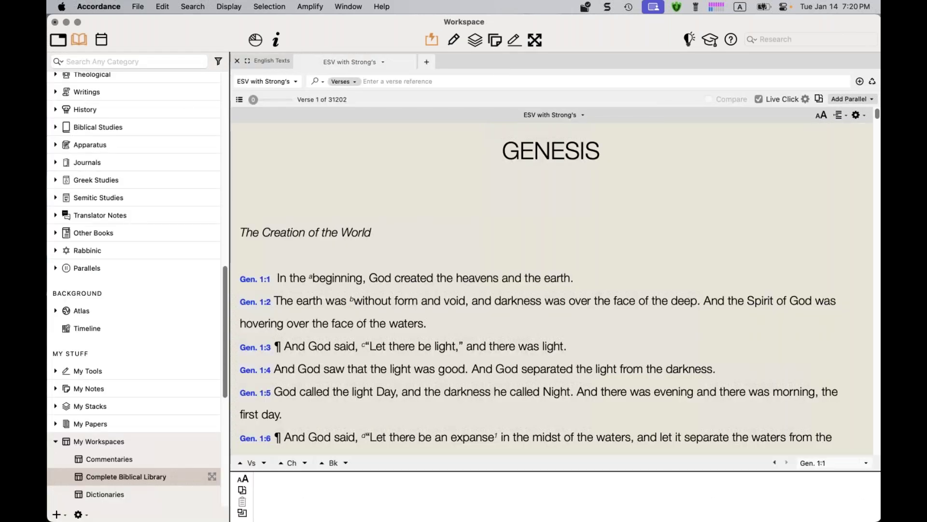
click(77, 40)
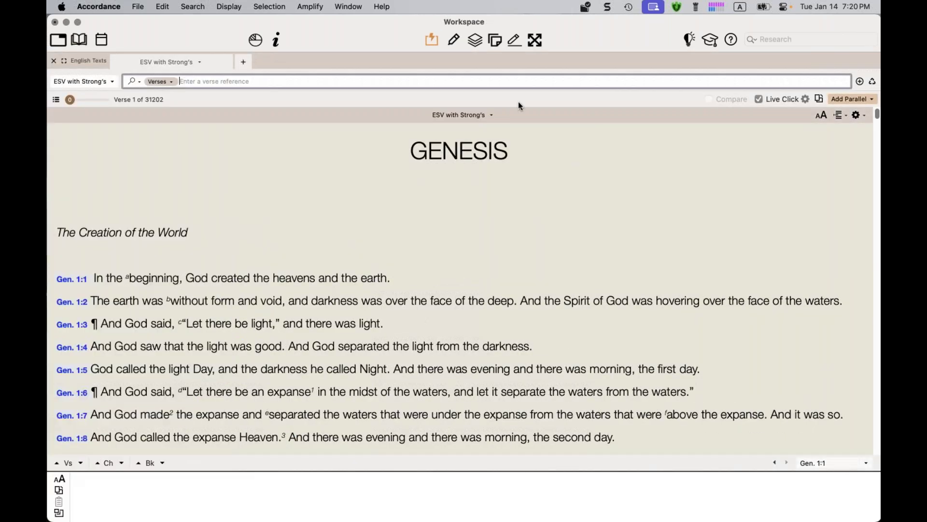
Examine the full list of interlinear options for the ESV text, down to Manage Interlinears and Save as New Interlinear
click(840, 116)
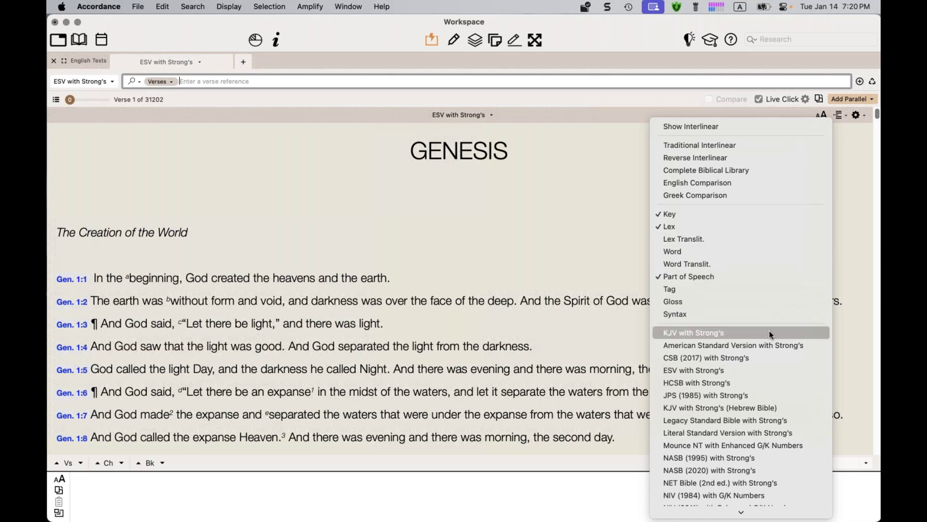
scroll(767, 310, down, 10)
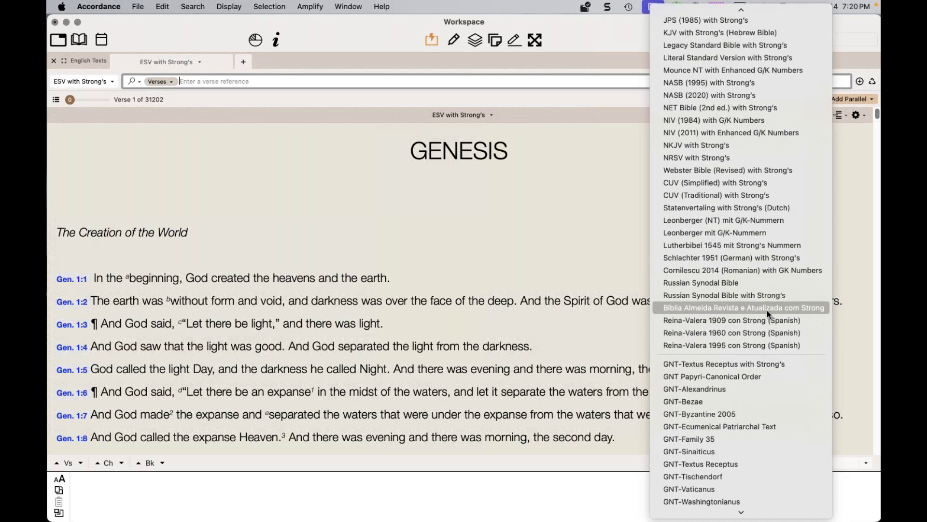
scroll(767, 310, down, 3)
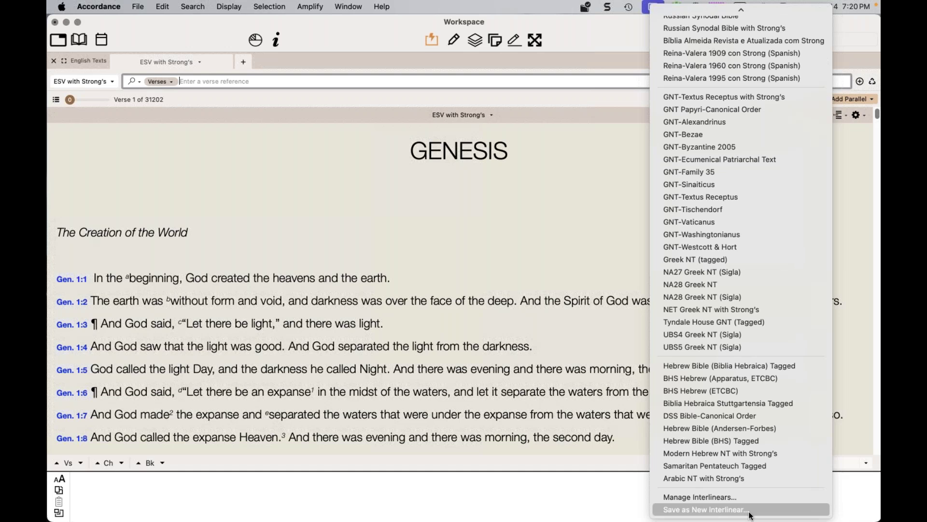
scroll(705, 273, up, 15)
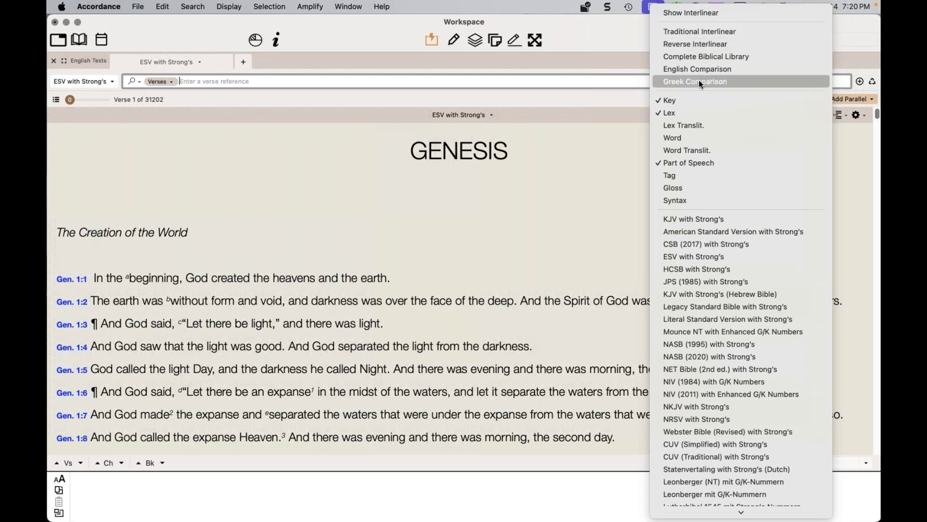
click(614, 34)
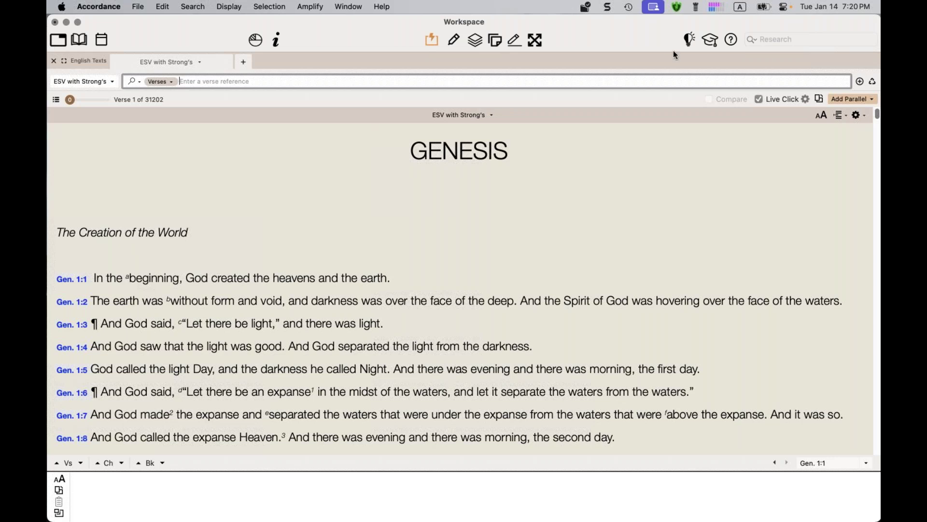
Review the ESV pane's options, including Phrasing, and inspect the text pane display settings without changing them
click(859, 117)
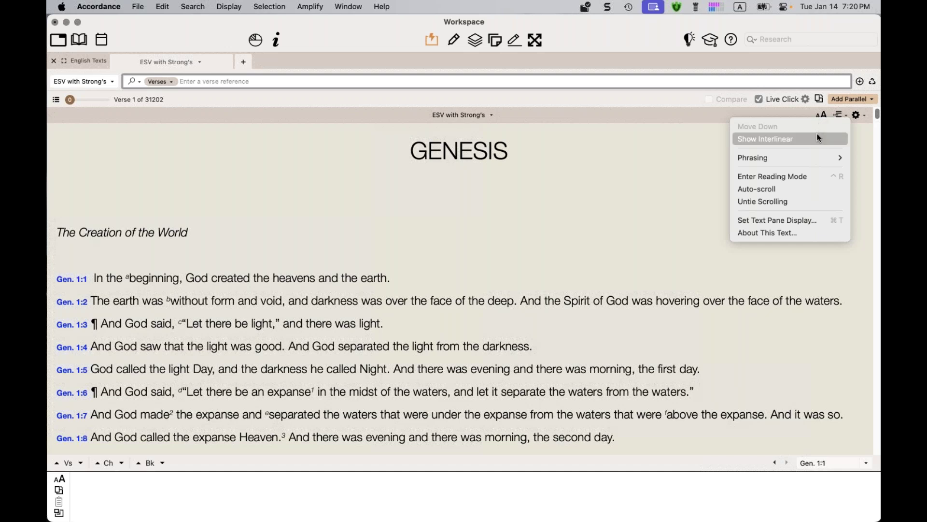
mouse_move(814, 163)
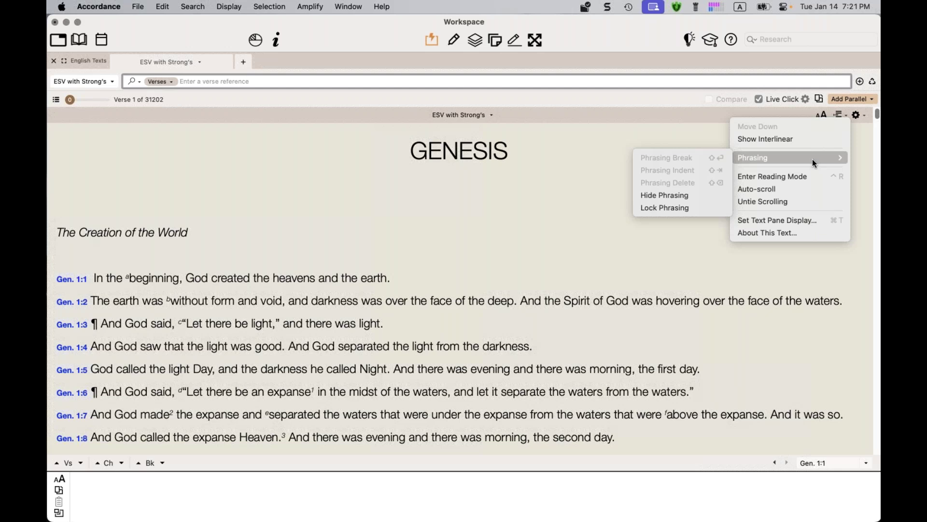
click(818, 220)
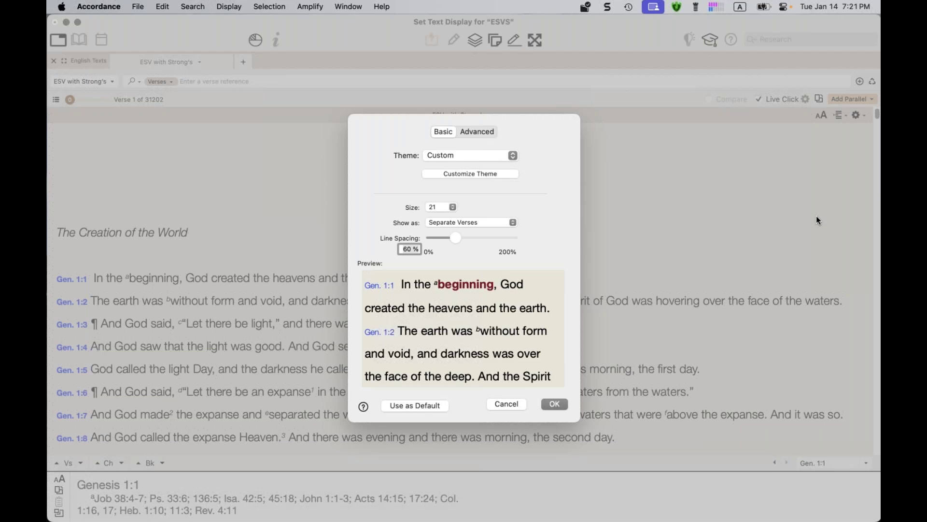
click(511, 404)
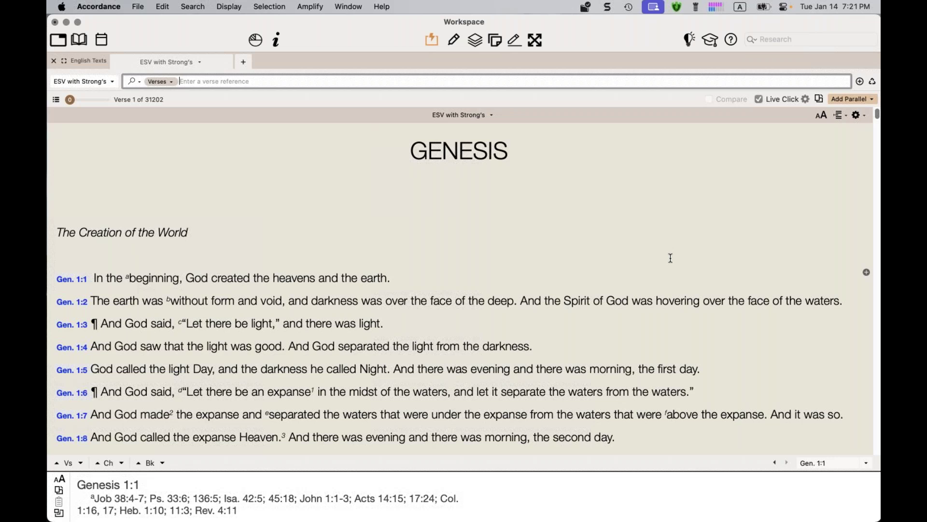
Add KJV with Strong's as a parallel text beside ESV with Strong's and enlarge it to match
click(843, 100)
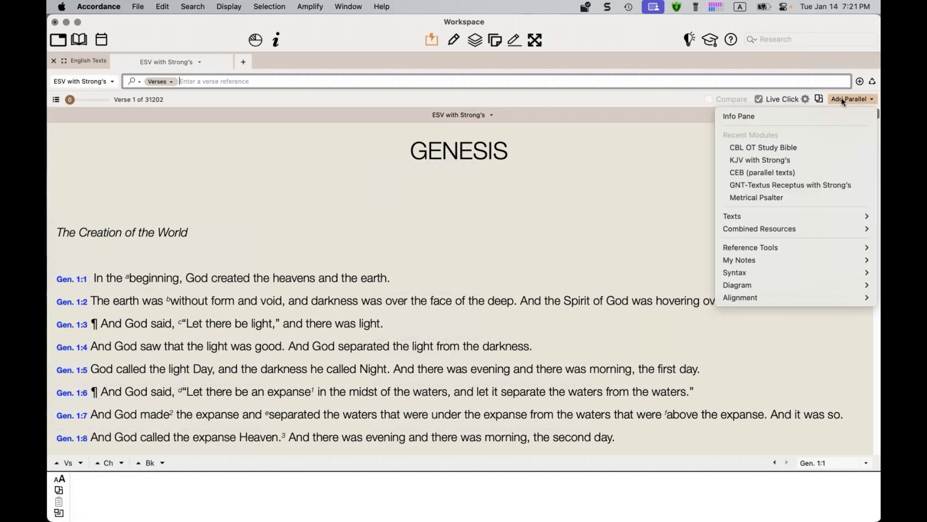
click(828, 159)
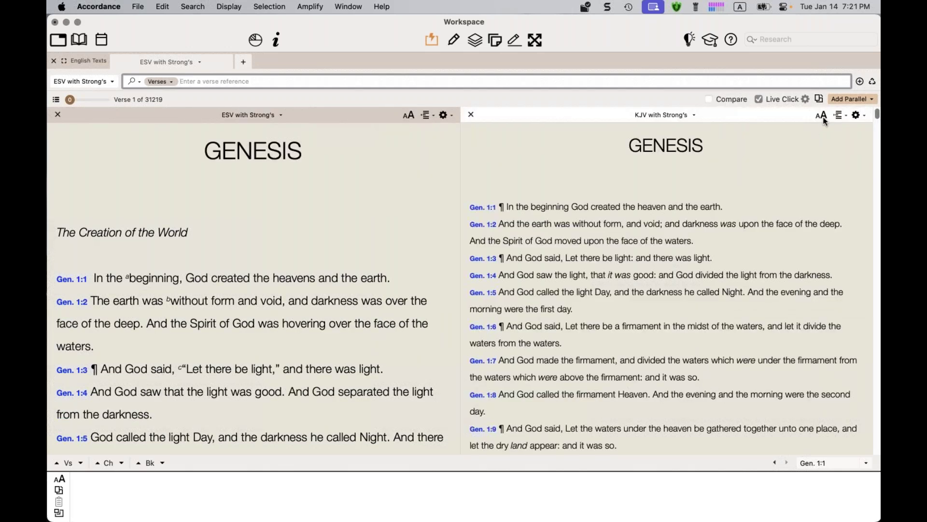
Add Stanley's Life Principles Bible (2nd Ed.) as a parallel study Bible with enlarged text, and close its pane
click(839, 100)
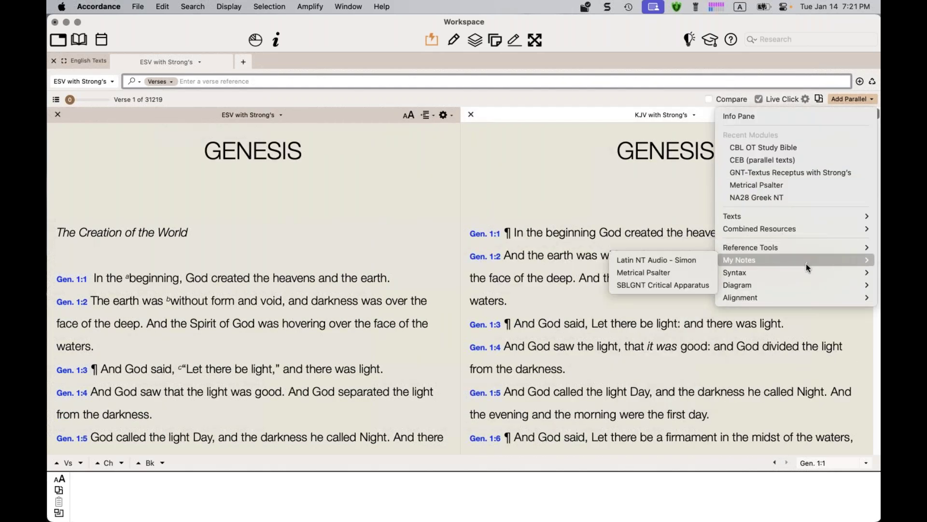
mouse_move(801, 253)
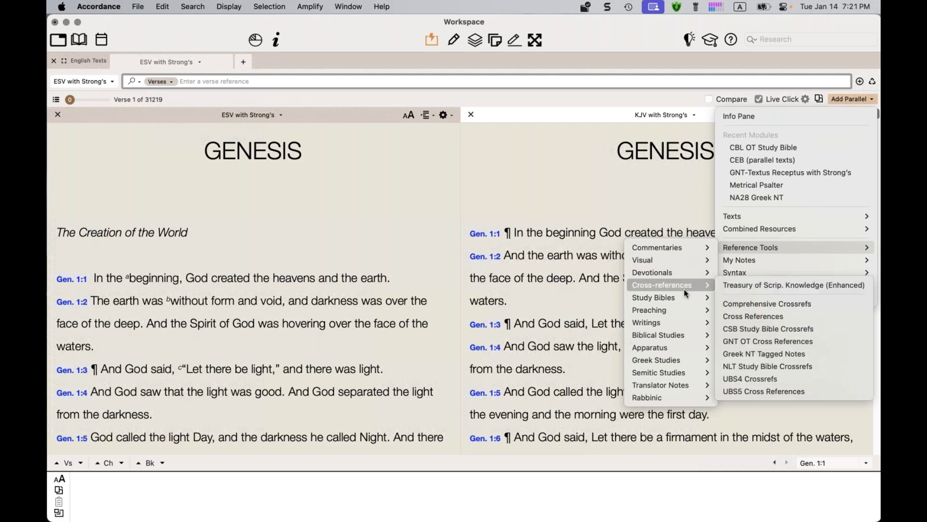
mouse_move(684, 296)
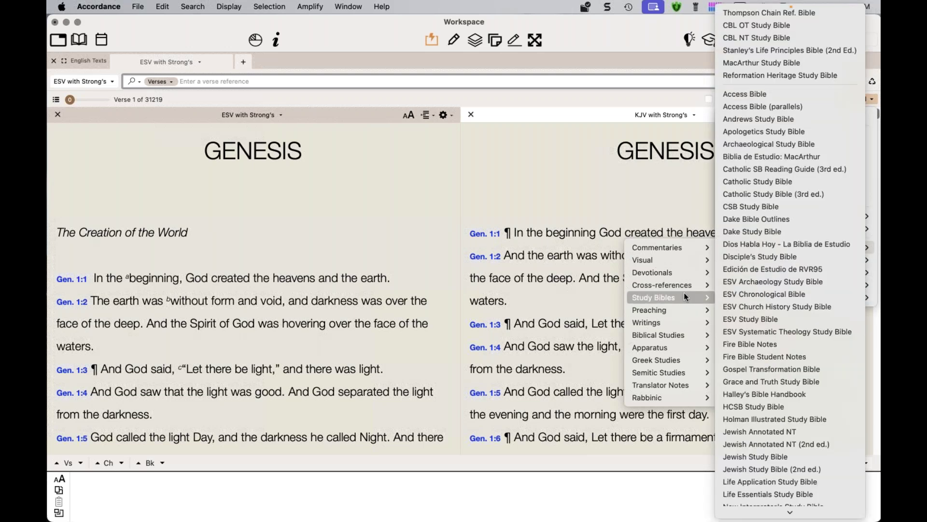
click(769, 54)
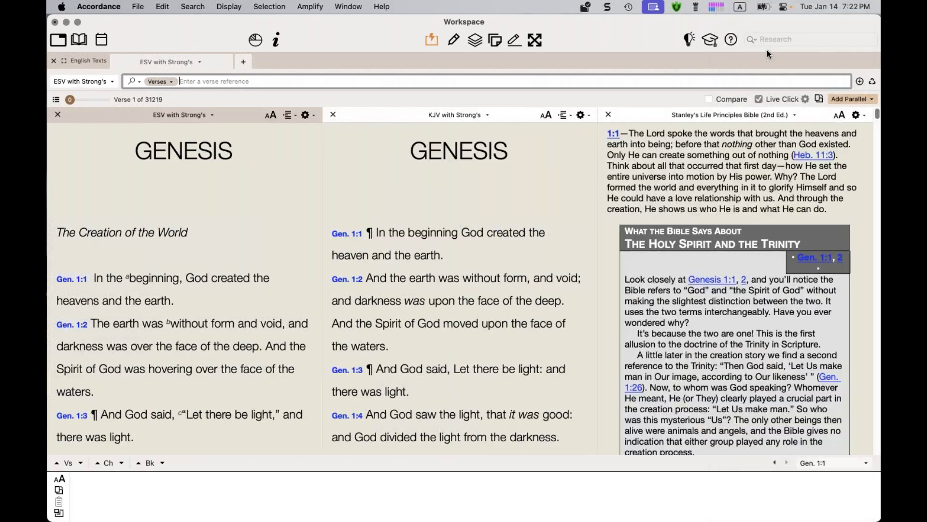
click(841, 118)
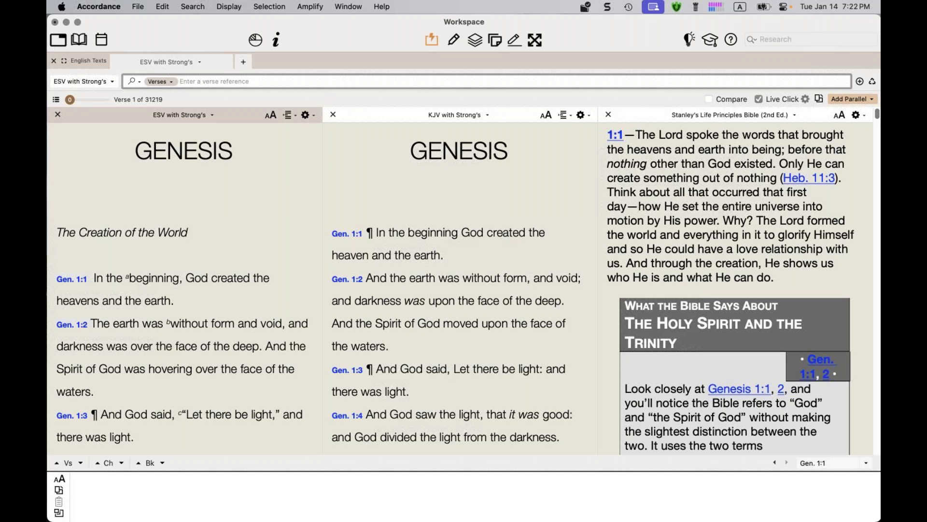
click(609, 114)
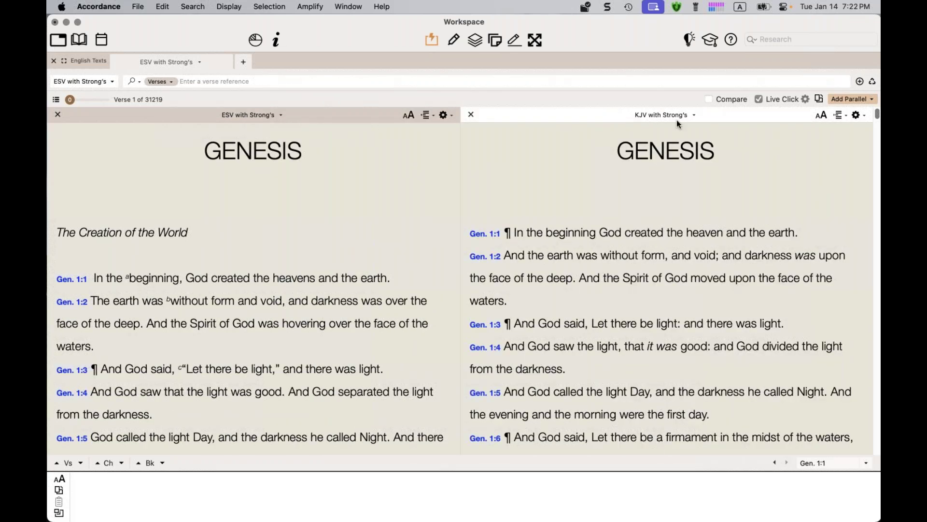
Turn on Compare to highlight the differences between the ESV and KJV texts
click(709, 99)
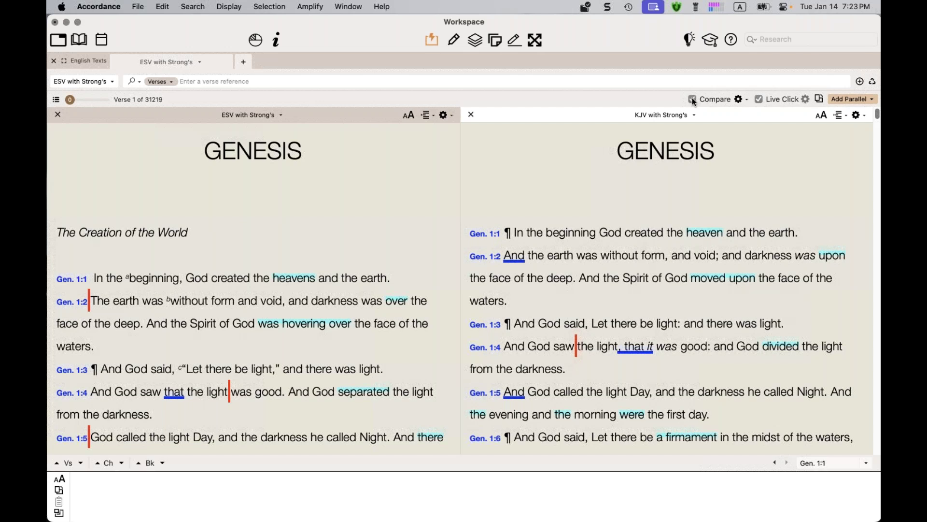
Turn off the text comparison and close the KJV with Strong's parallel pane
click(691, 99)
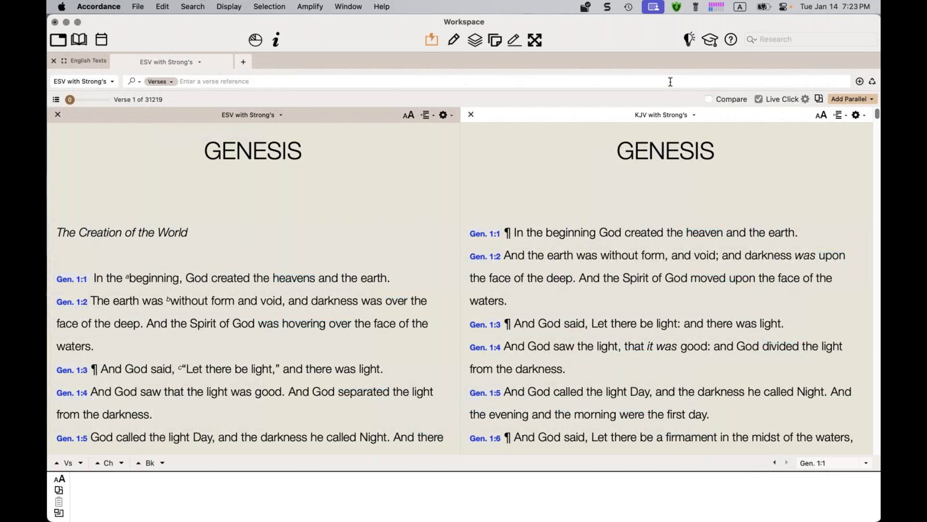
click(471, 115)
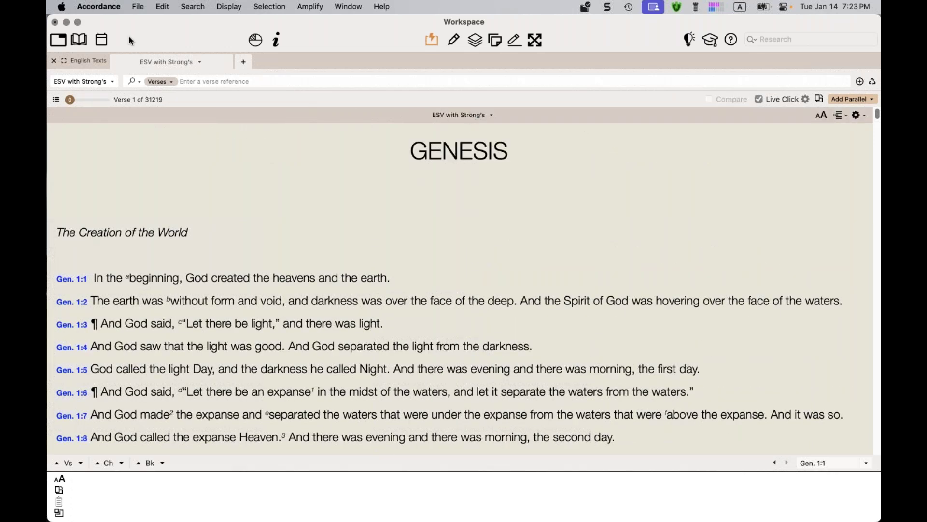
Open Butler's Analytical Expositor from the Library's commentaries beside the ESV text, and hide the Library
click(79, 40)
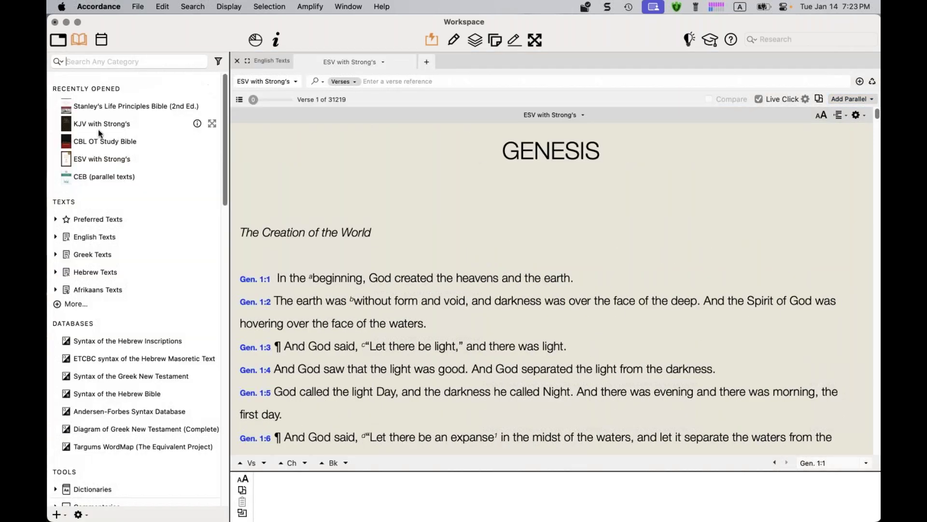
scroll(116, 207, down, 10)
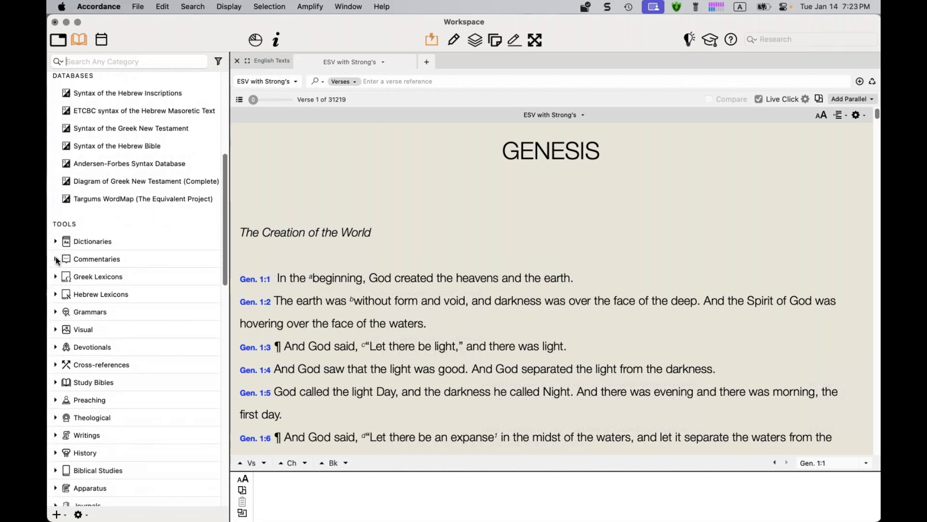
click(56, 259)
click(87, 277)
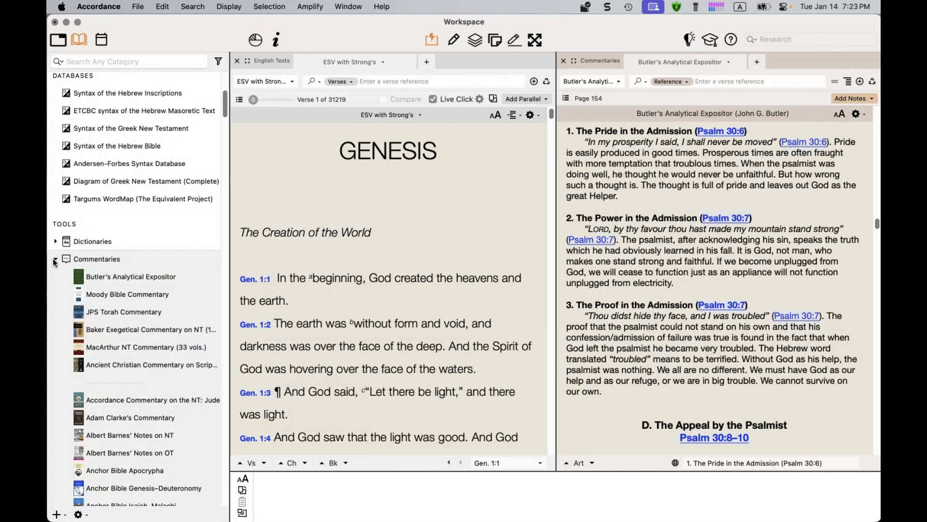
click(56, 259)
click(78, 43)
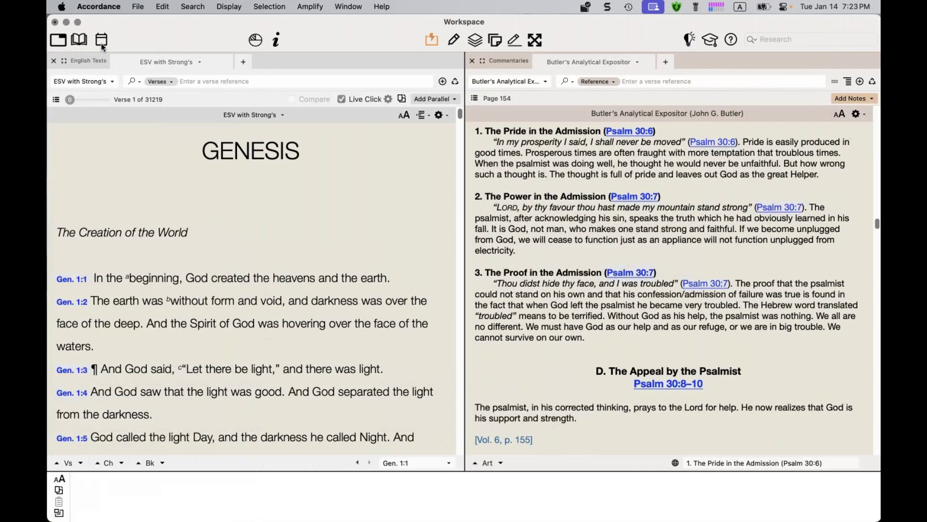
Tie the ESV with Strong's tab to Butler's Analytical Expositor so both follow the same passage
right_click(201, 64)
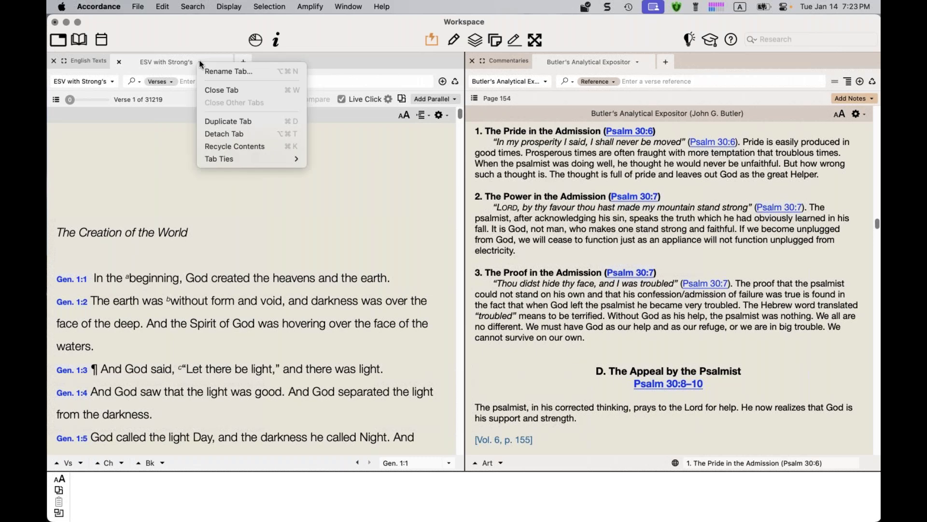
click(193, 46)
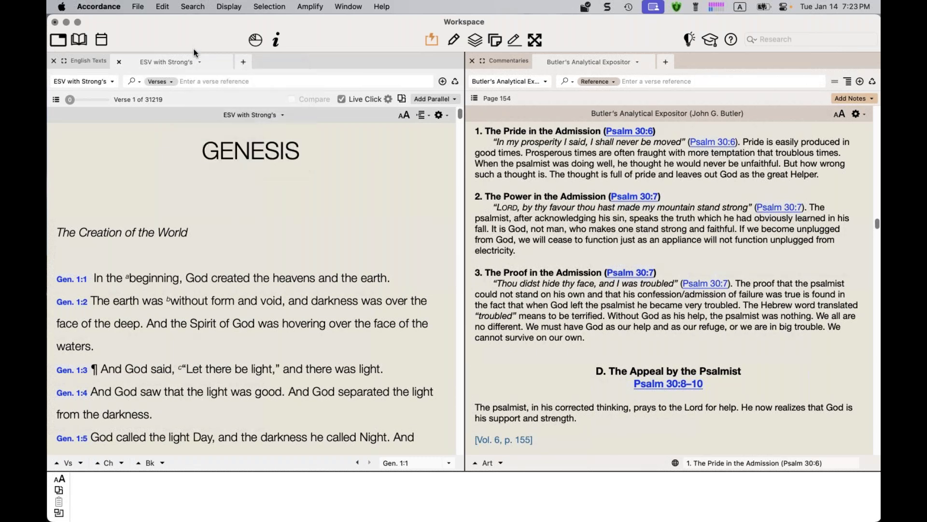
click(198, 64)
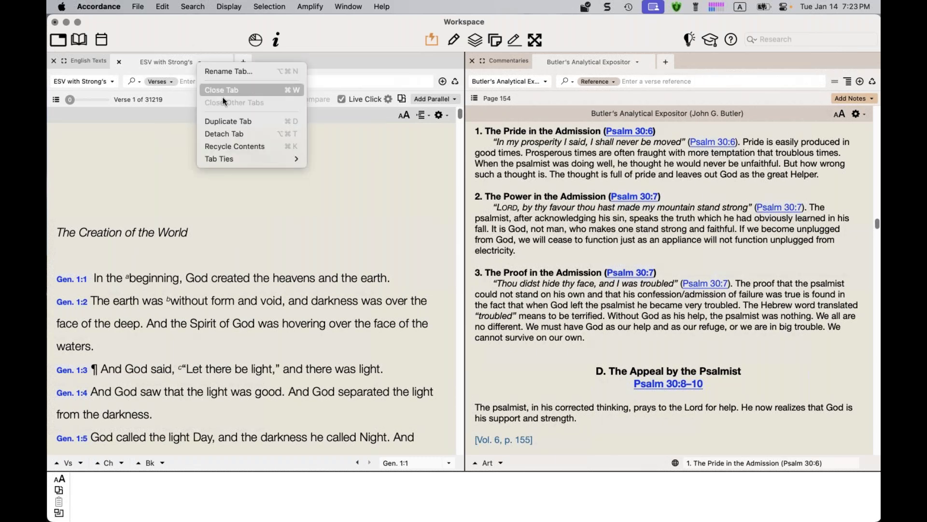
mouse_move(247, 158)
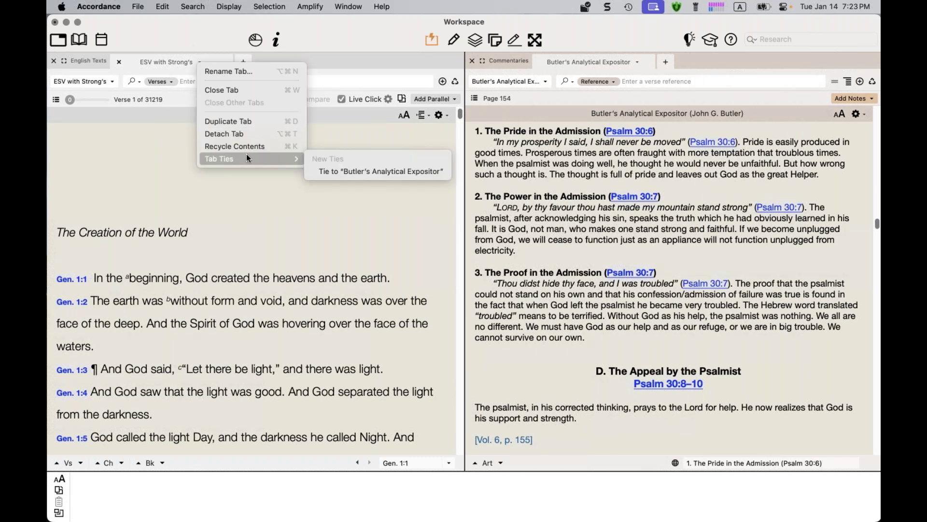
click(309, 170)
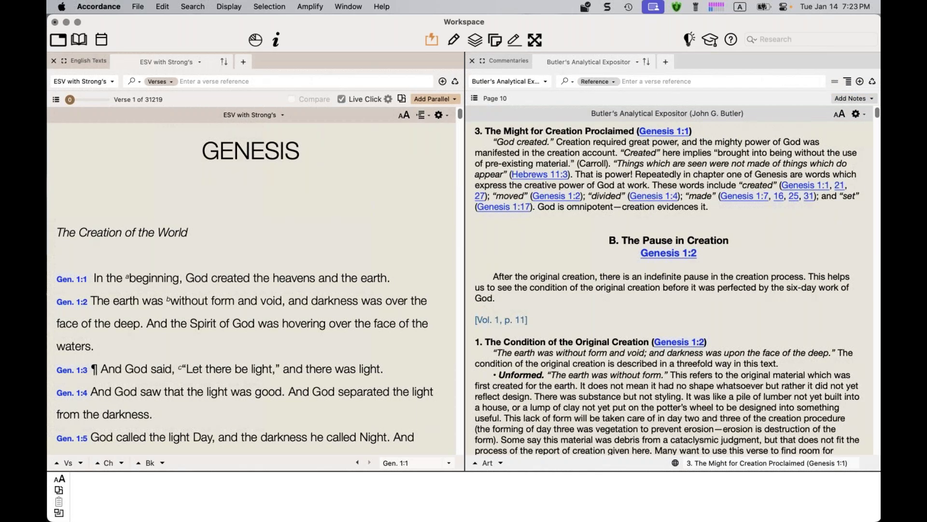
Enlarge the commentary text and move through Genesis 1 in the ESV with the tied commentary following along
click(844, 118)
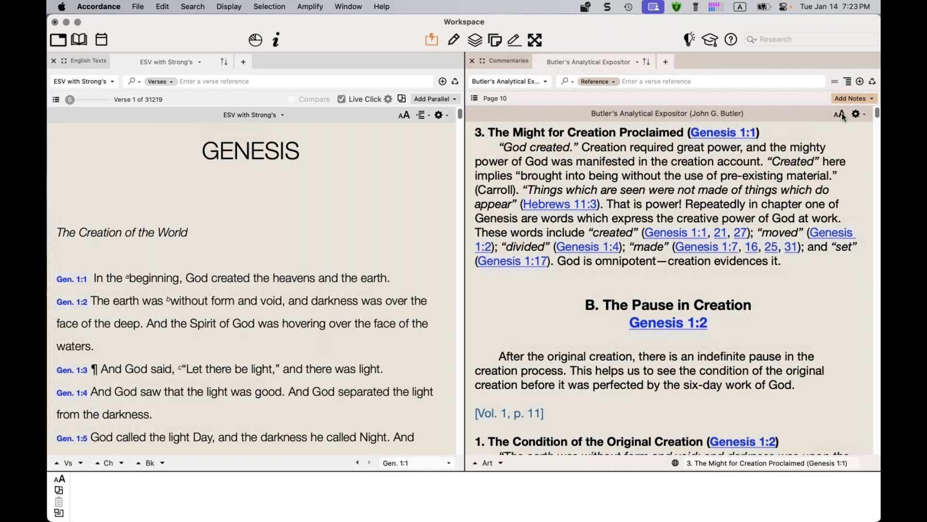
scroll(268, 185, down, 3)
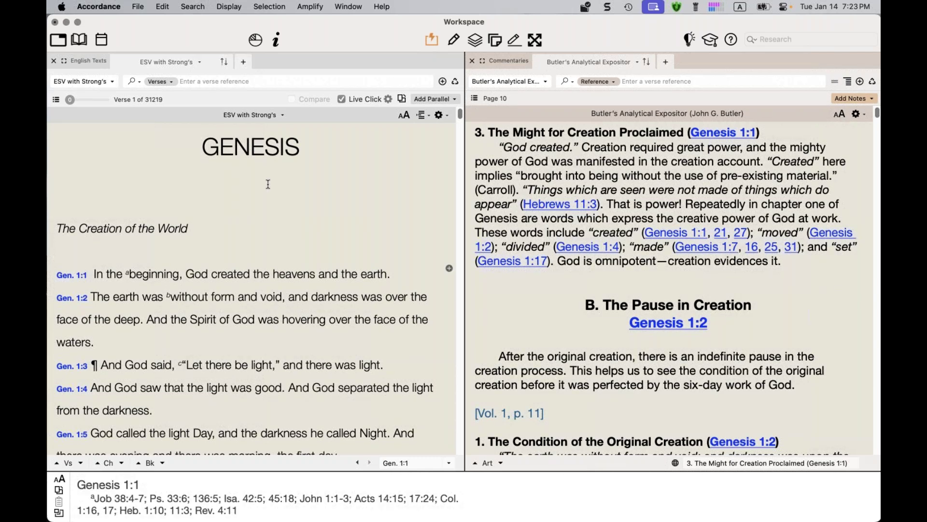
scroll(268, 185, down, 9)
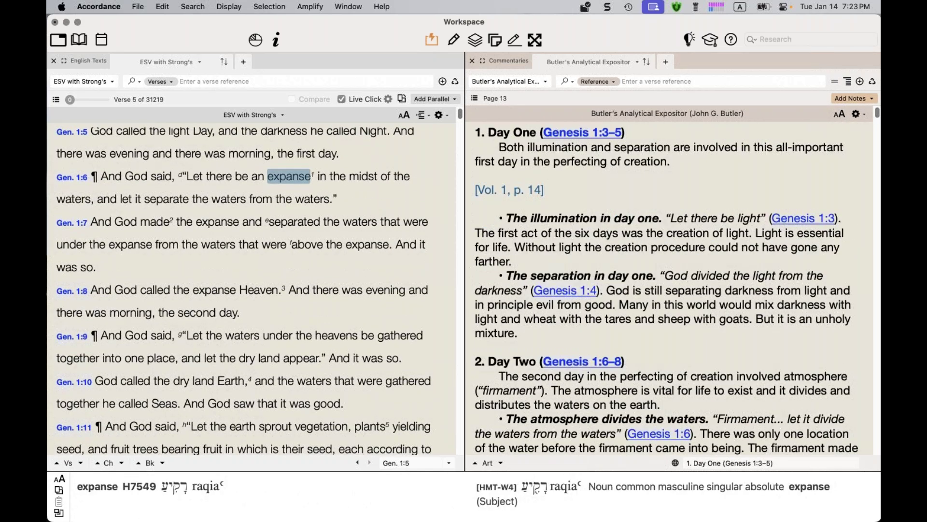
scroll(255, 290, up, 2)
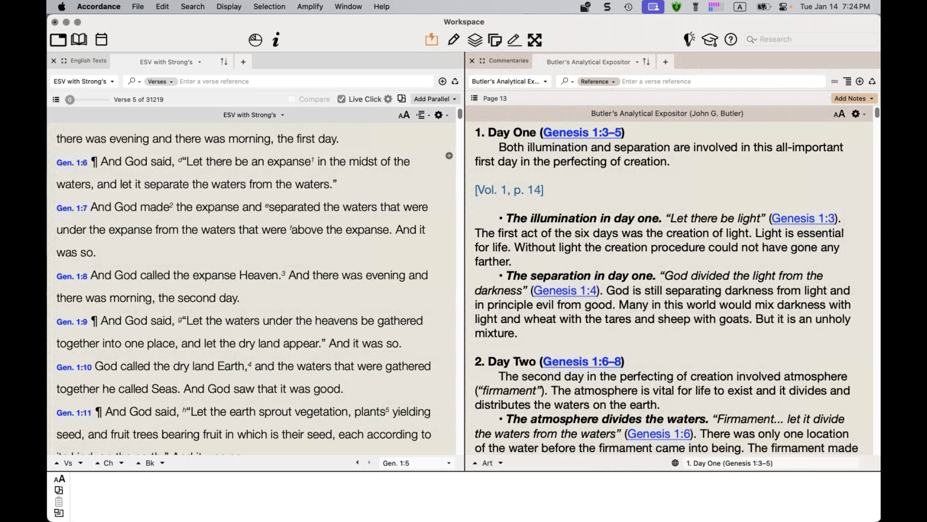
Remove all ties from the ESV with Strong's tab and view the list of available commentaries
click(225, 66)
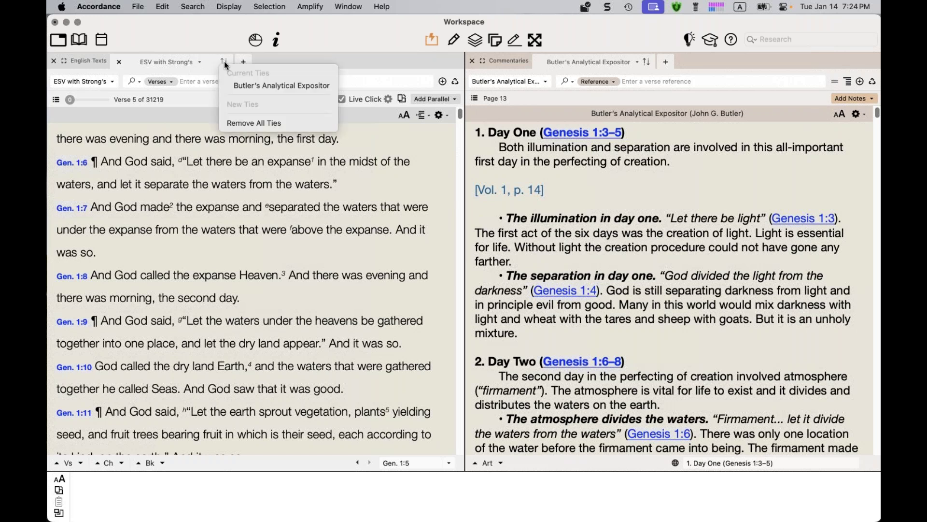
click(250, 123)
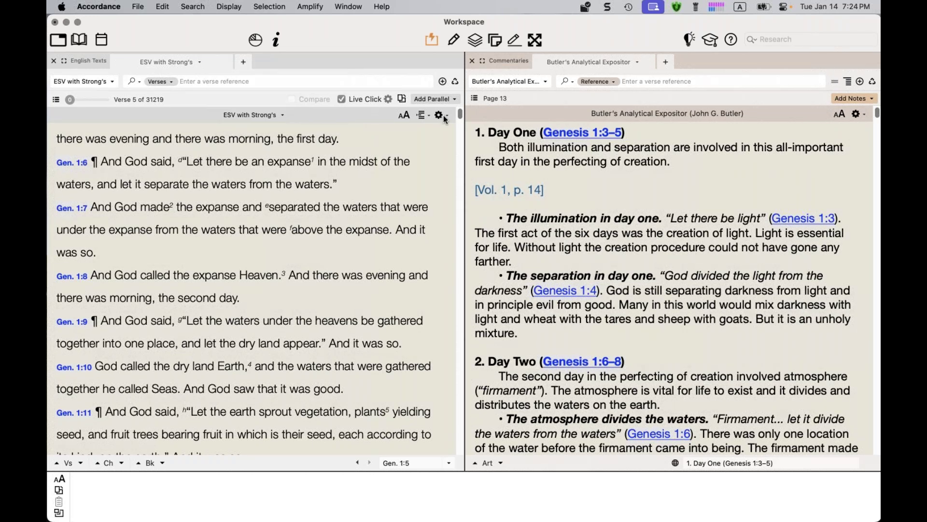
click(546, 81)
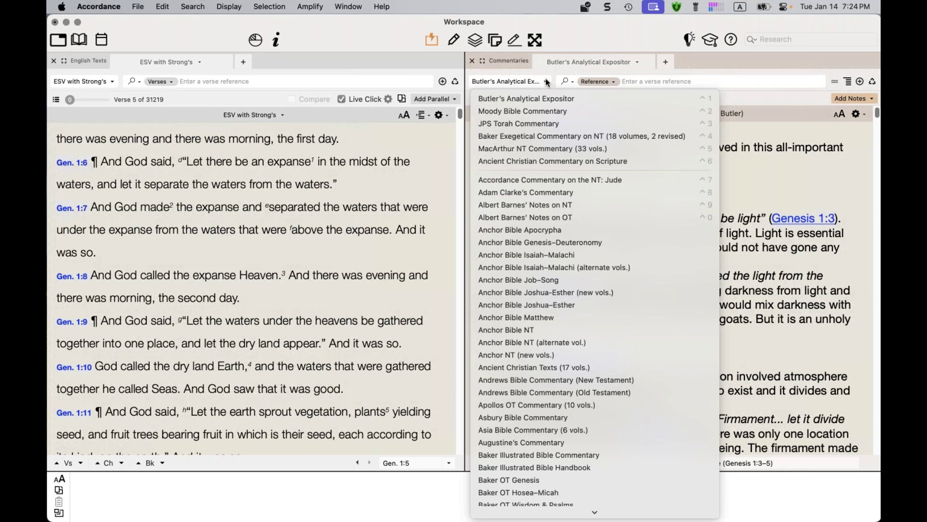
key(Escape)
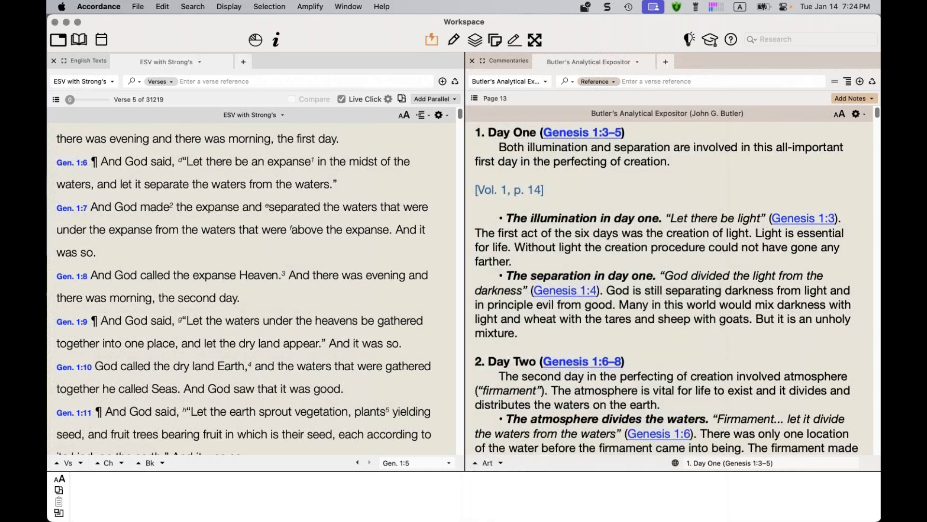
Show the commentary's table of contents, search its English titles for "faith", and hide the contents again
click(475, 99)
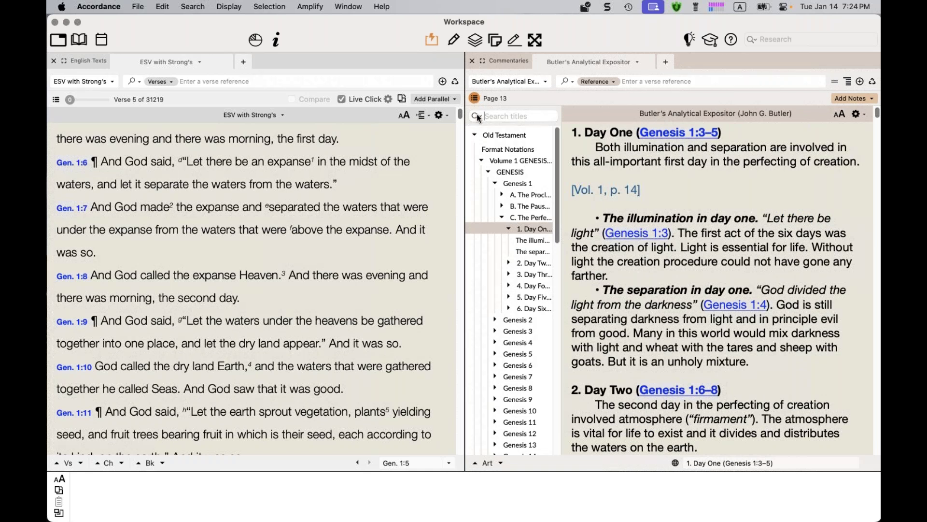
click(476, 115)
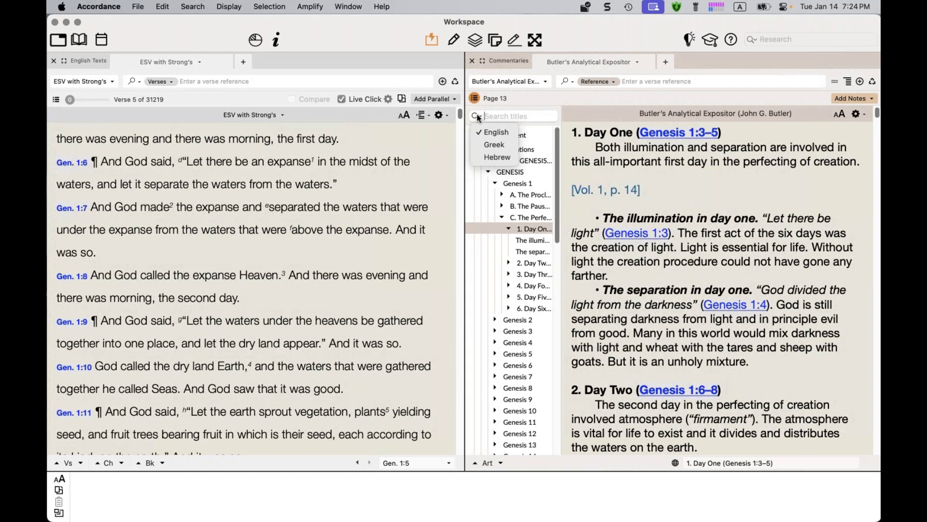
key(Escape)
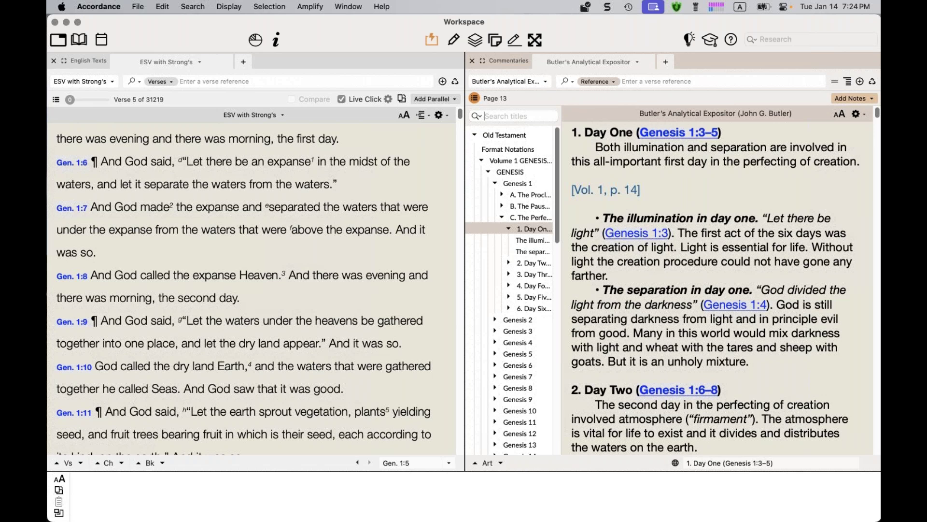
text(faith)
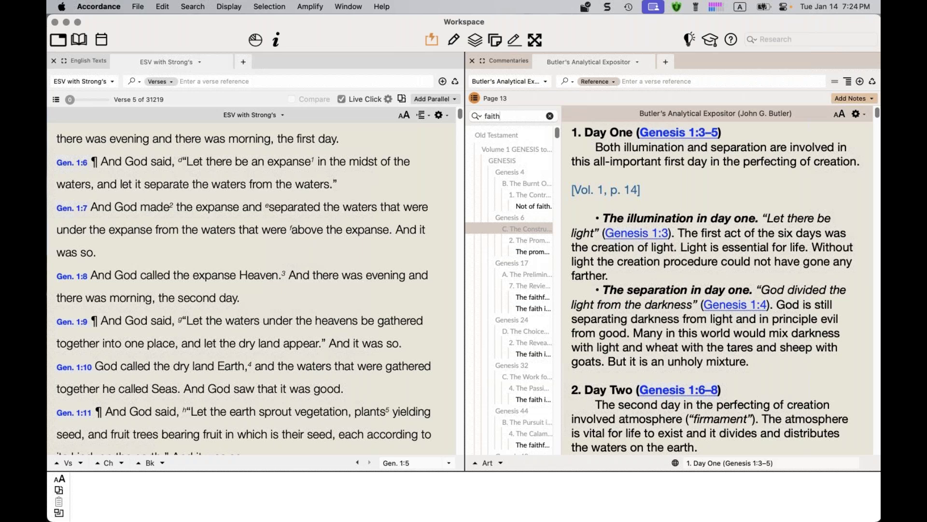
click(474, 99)
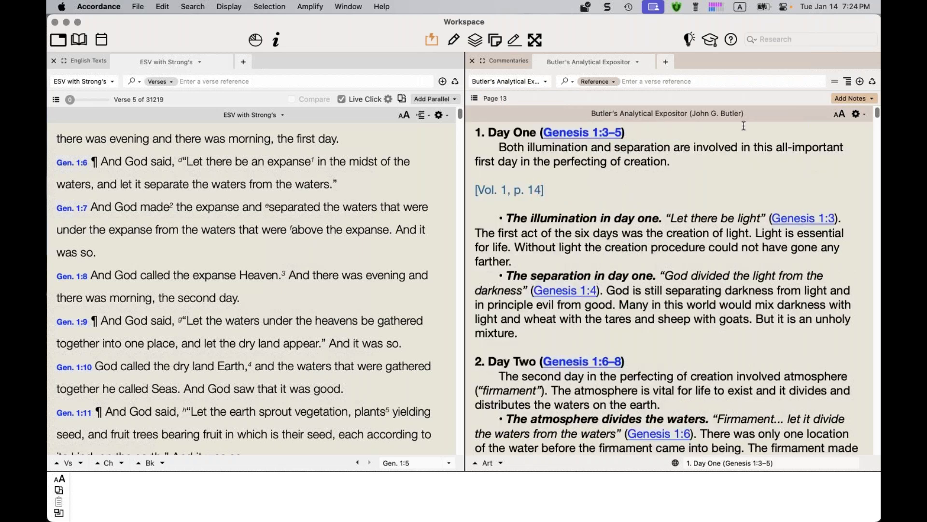
Review the commentary pane's options, including Set Tool Display, and close the Commentaries zone
click(857, 114)
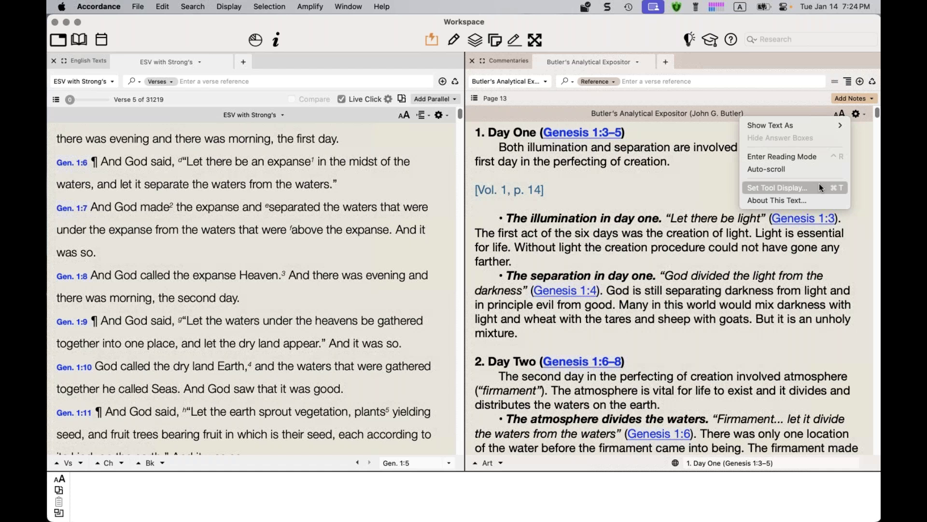
click(807, 57)
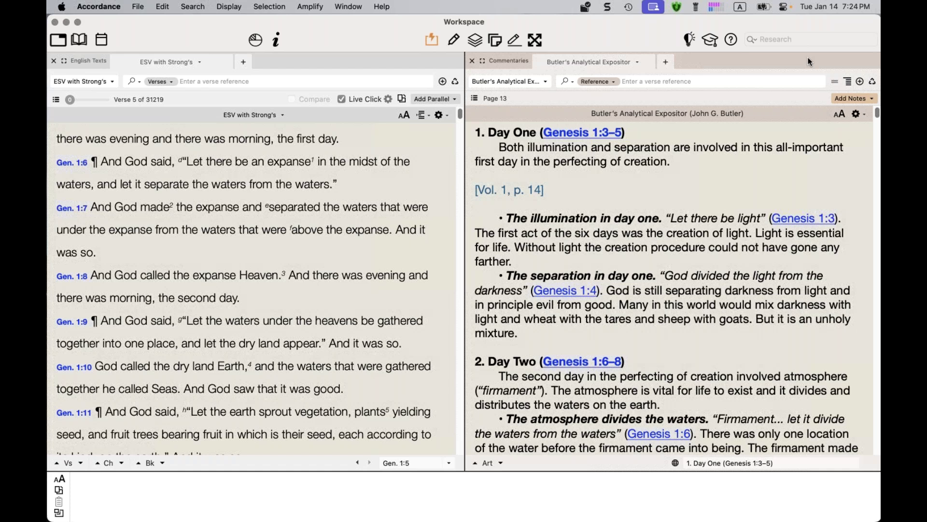
click(472, 61)
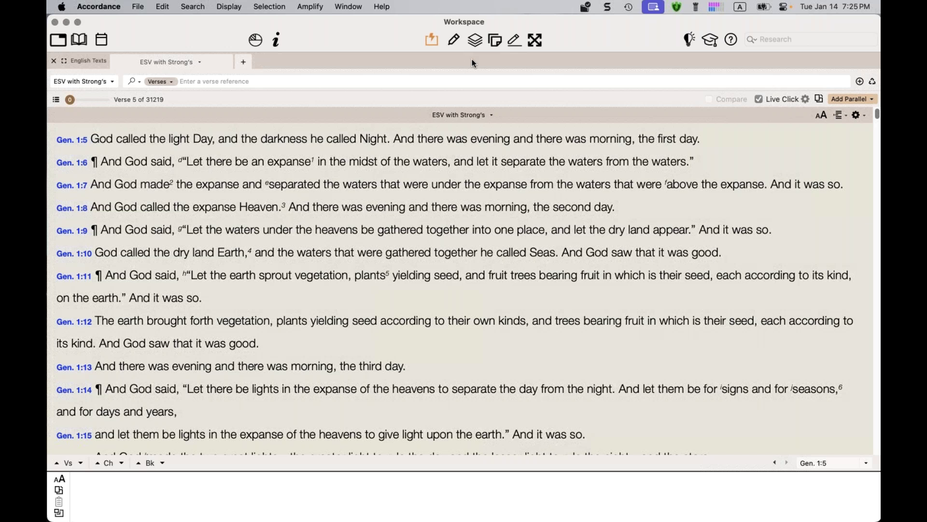
Toggle the Instant Details display off and back on
click(431, 41)
click(431, 41)
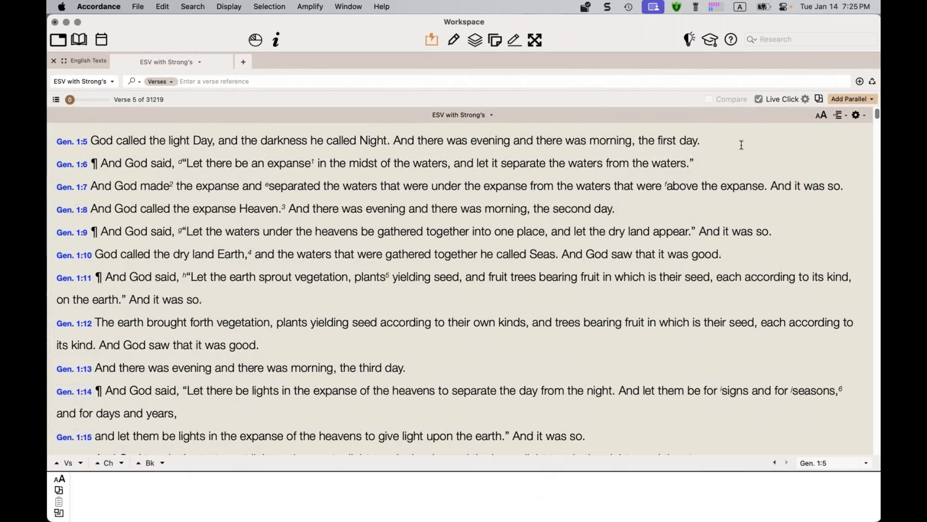
Switch from ESV with Strong's to the preferred text Hebrew Bible (Biblia Hebraica) Tagged and enlarge its text
scroll(556, 174, up, 5)
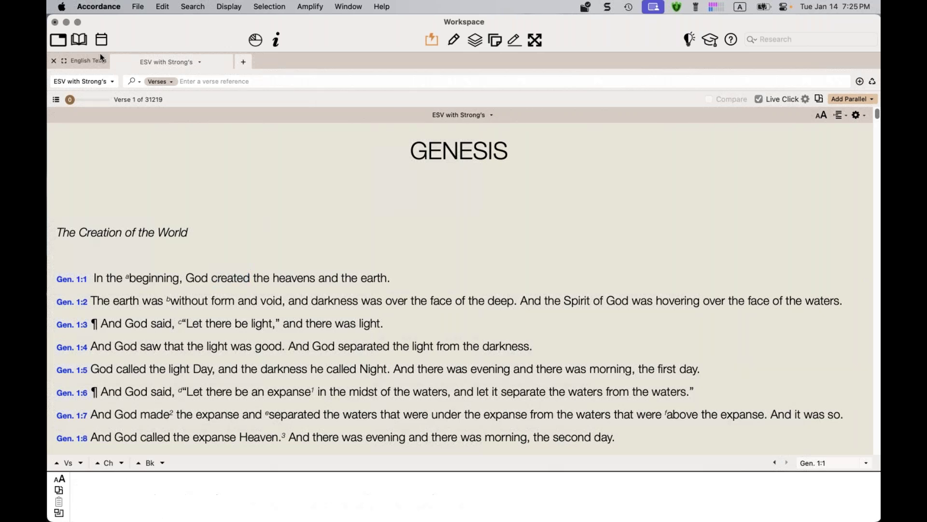
click(95, 83)
mouse_move(97, 112)
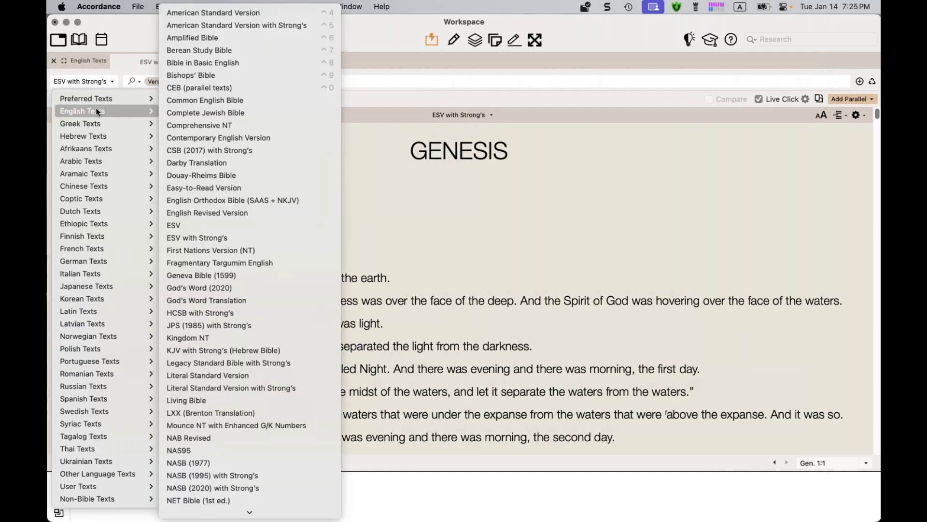
mouse_move(133, 102)
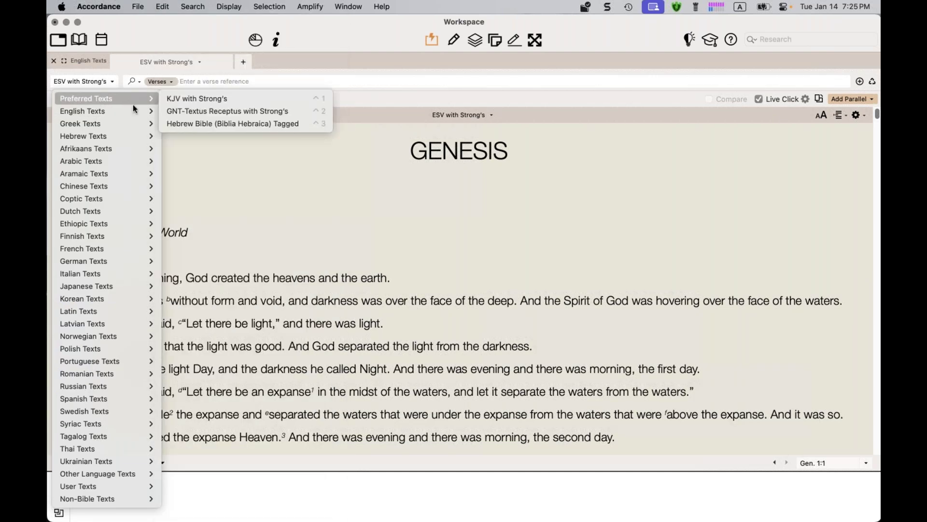
click(175, 120)
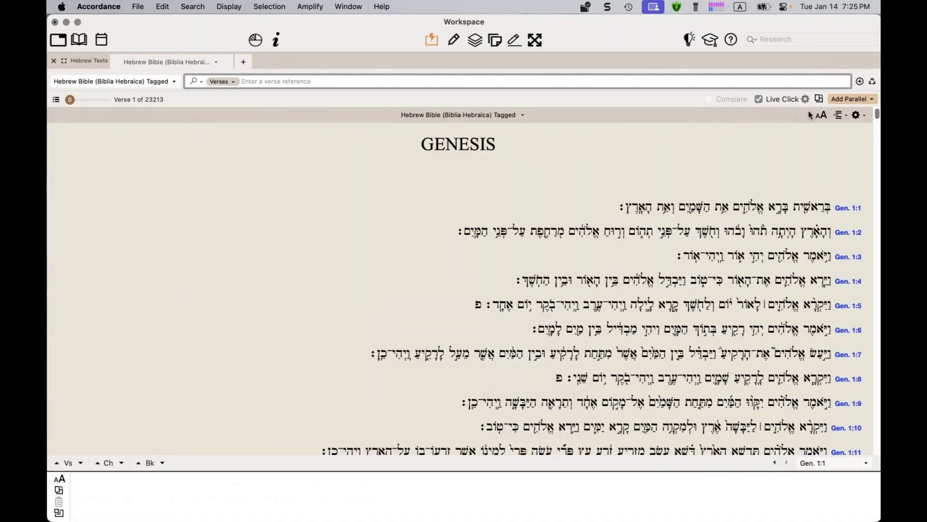
click(822, 116)
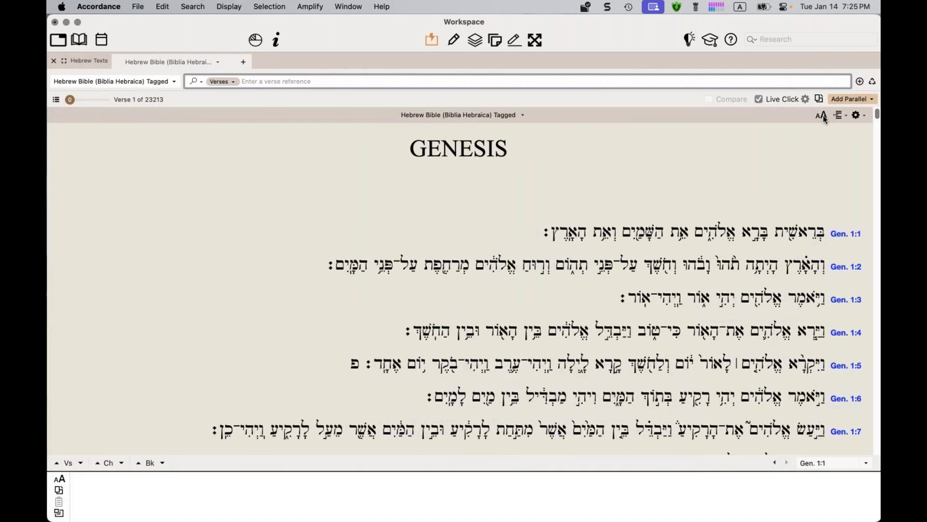
Inspect the parsing, word frequency and HALOT lexicon details for the Hebrew verb bara in Genesis 1:1
mouse_move(758, 231)
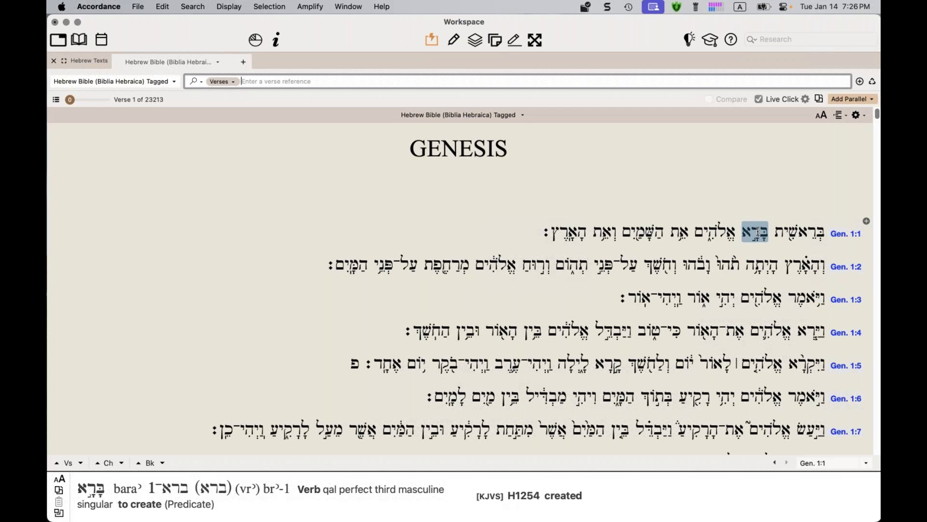
key(super)
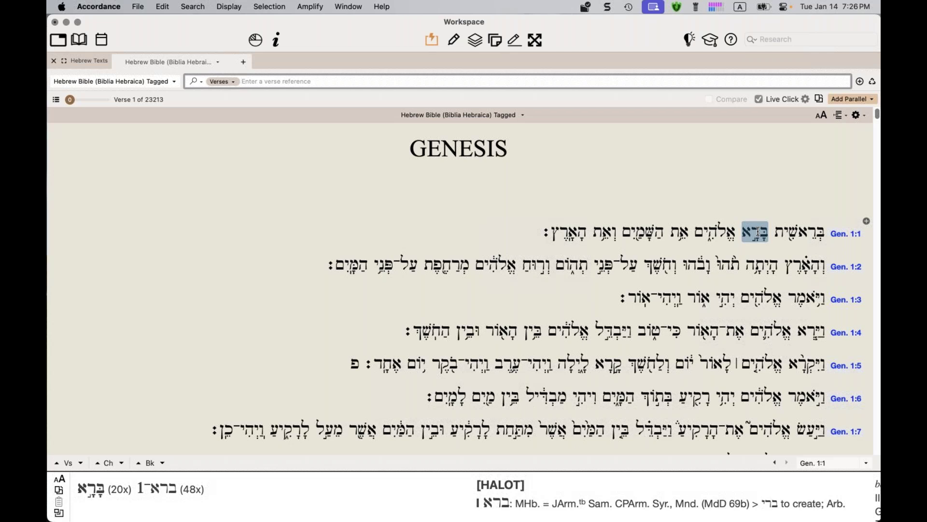
Move the Instant Details pane beside the Hebrew text and return it to its place below the text
click(58, 490)
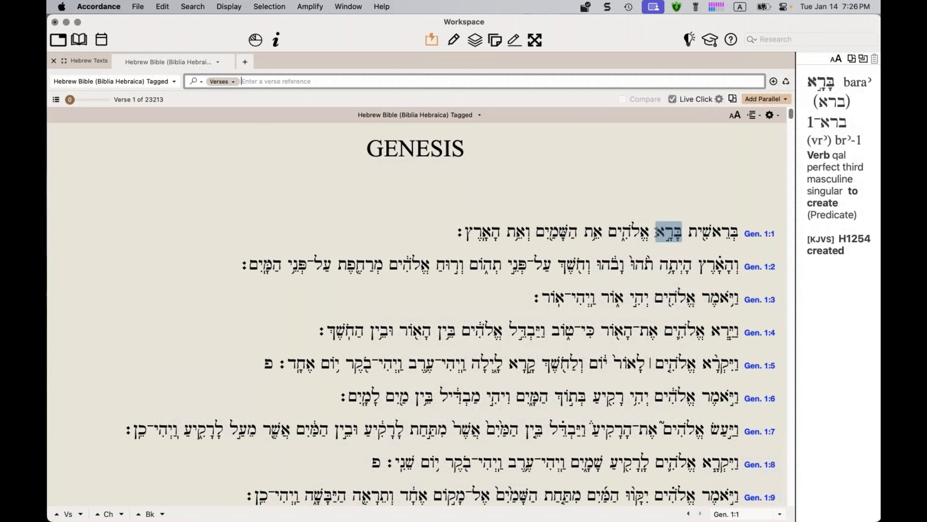
key(super)
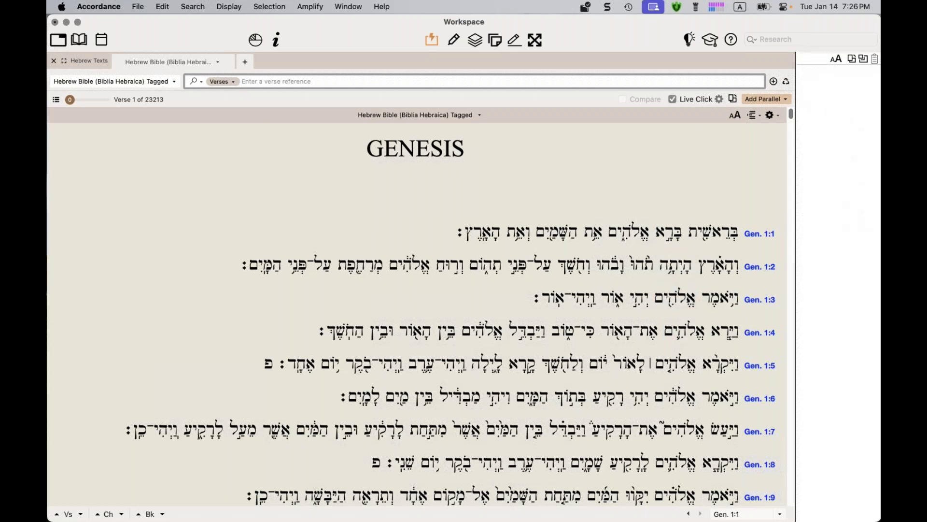
click(851, 58)
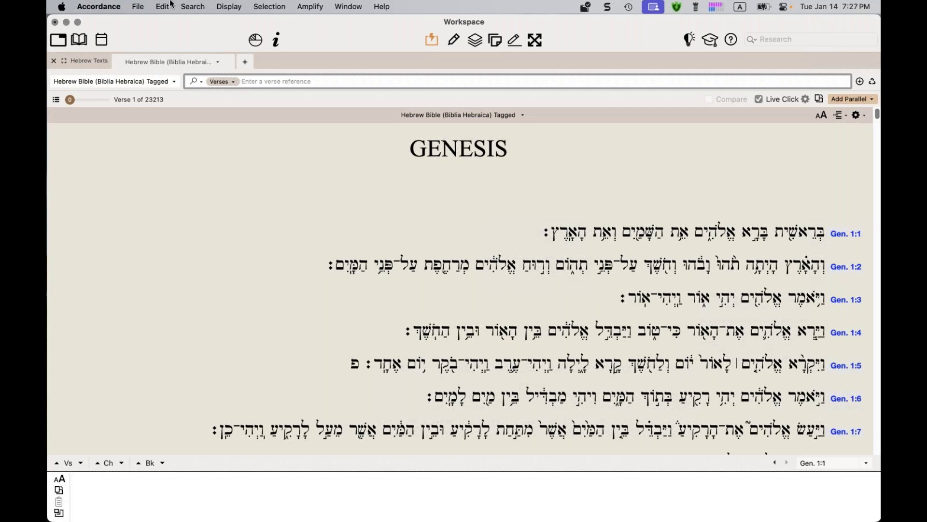
Examine the commands available for application management, editing, searching, display, selections, amplifying resources and window handling, including Characters and Reading Mode
click(94, 4)
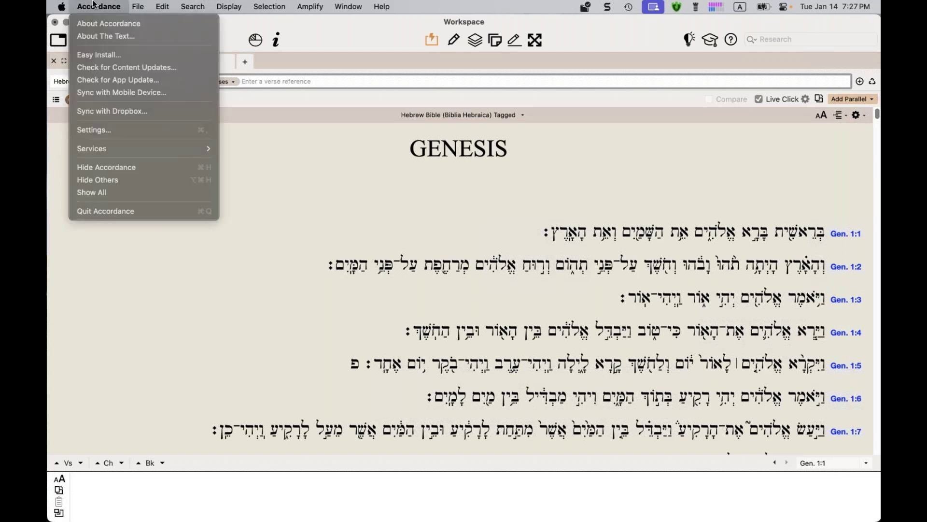
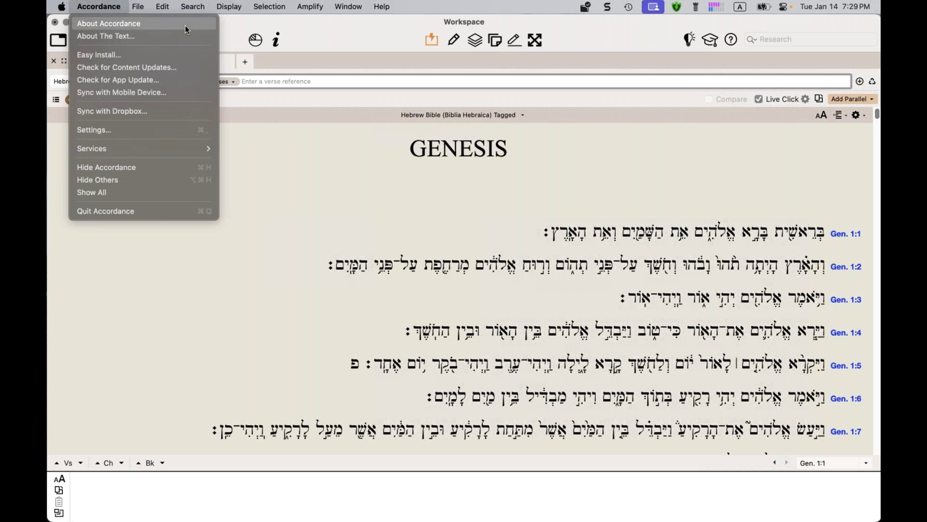
mouse_move(141, 5)
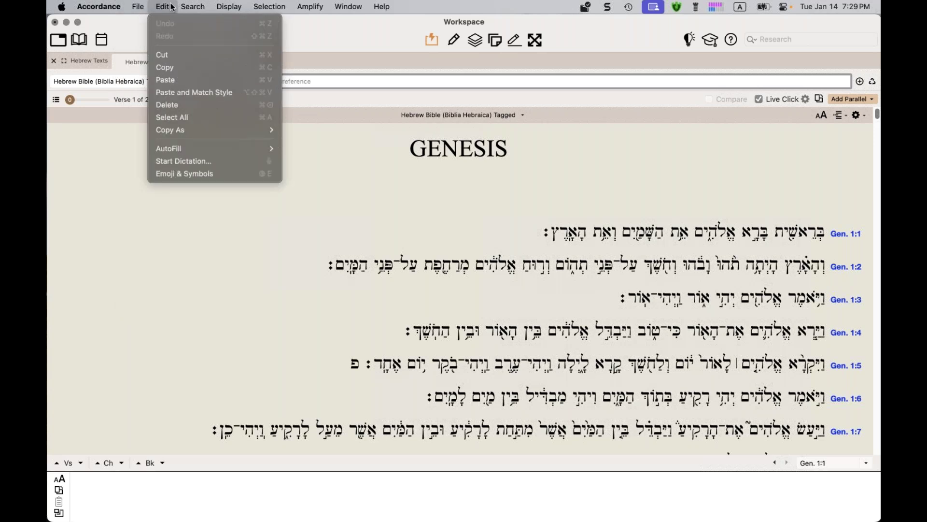
mouse_move(185, 7)
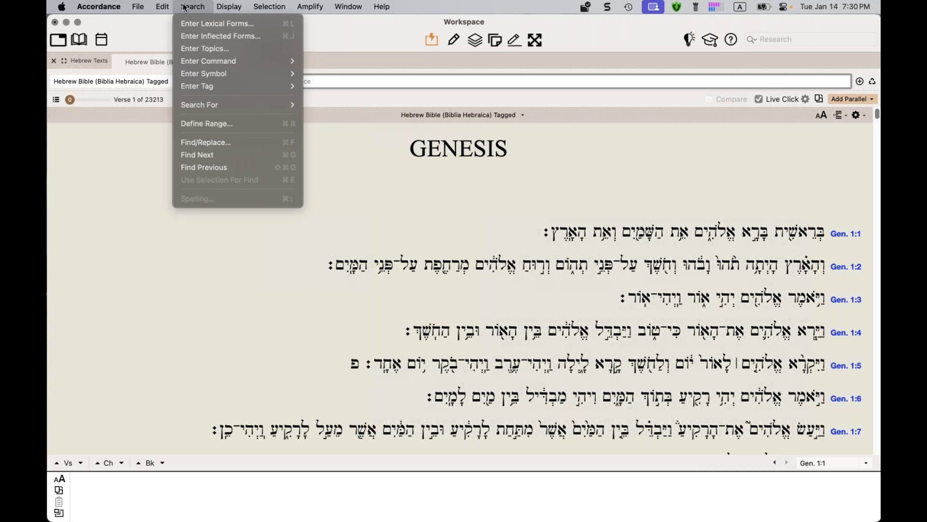
mouse_move(221, 6)
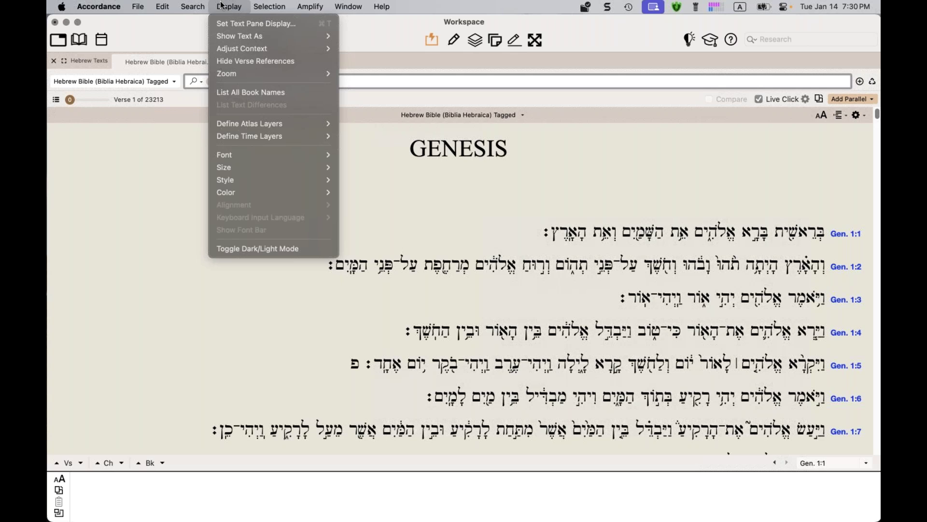
mouse_move(259, 5)
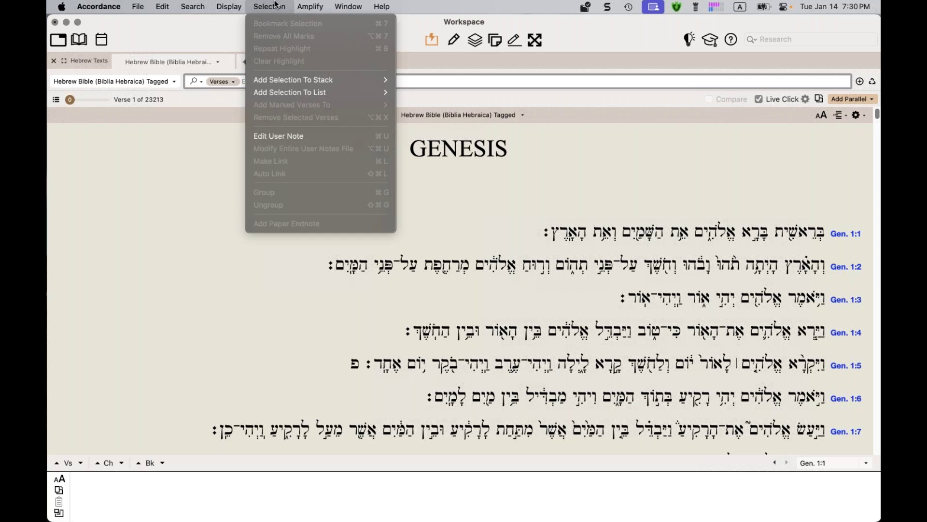
mouse_move(301, 6)
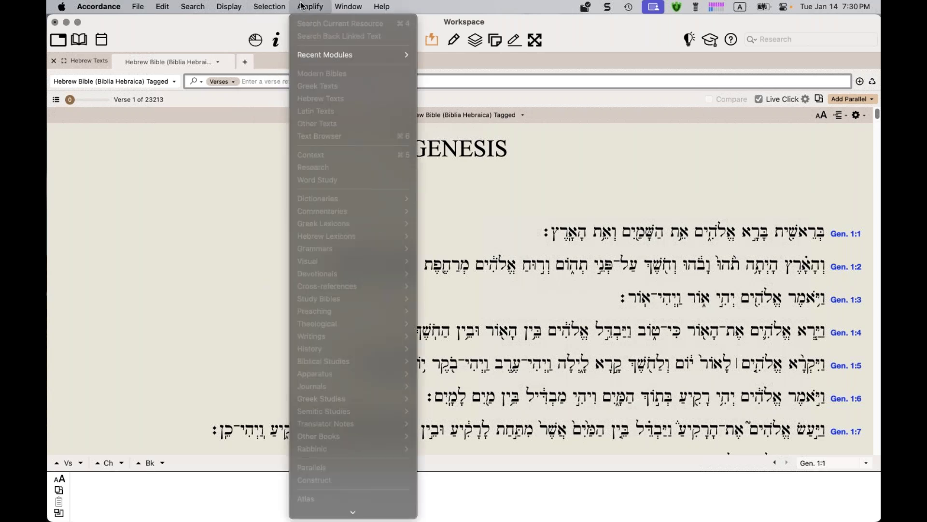
mouse_move(340, 4)
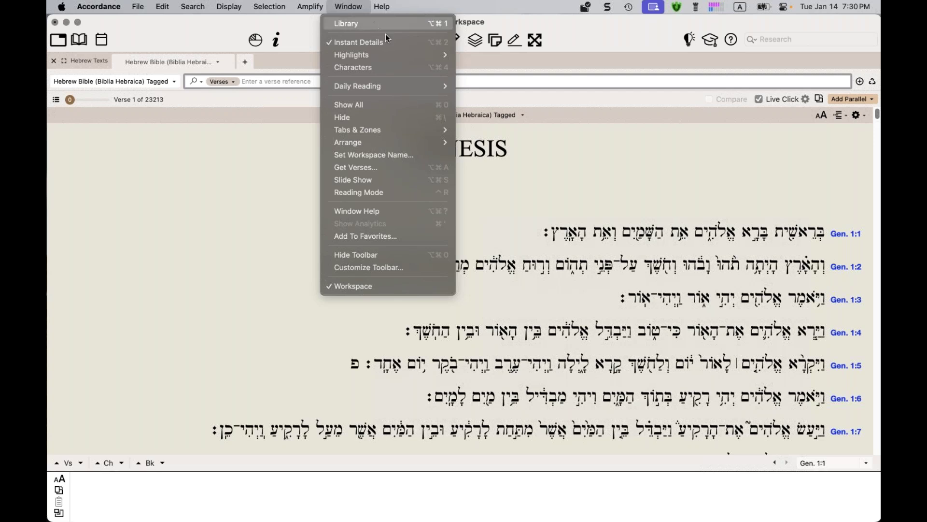
mouse_move(396, 57)
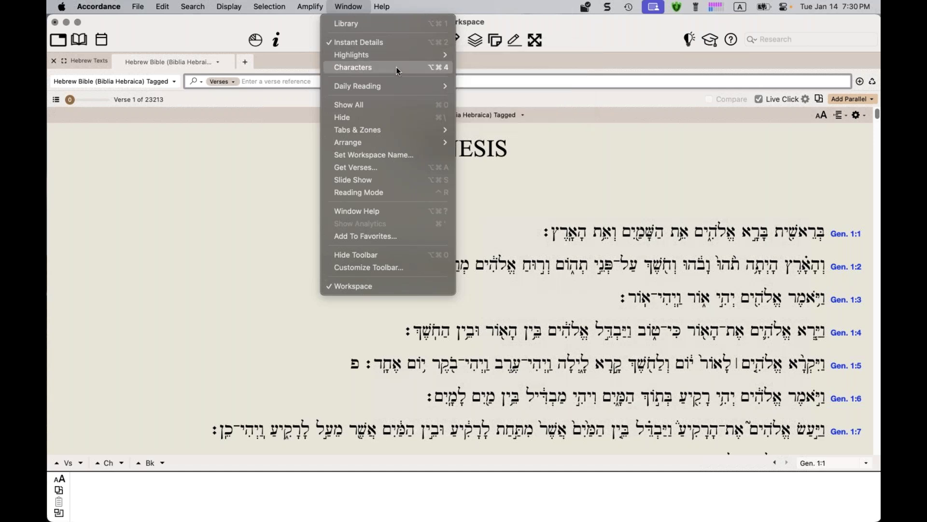
mouse_move(399, 82)
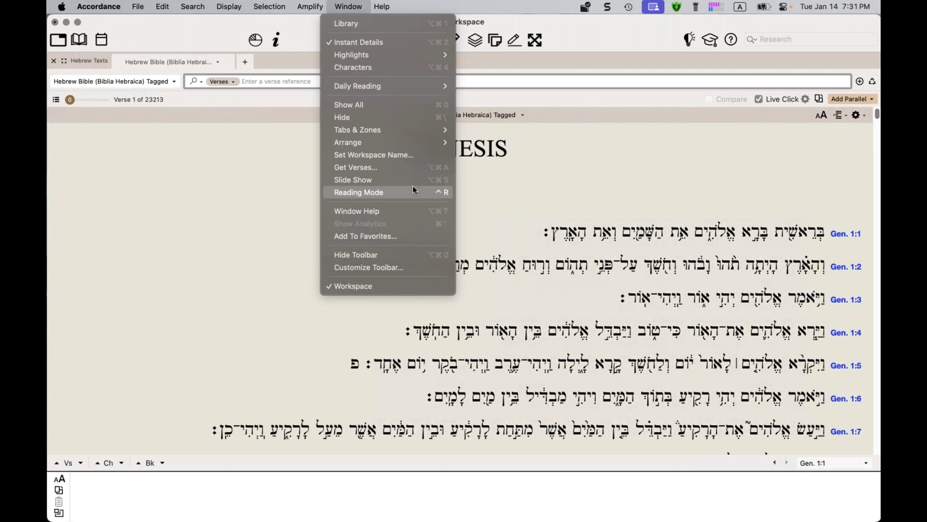
click(349, 7)
Review the available help resources, including training materials, blog, forums, Accordance Exchange, support links, Setup Assistant and Report a Correction
click(391, 6)
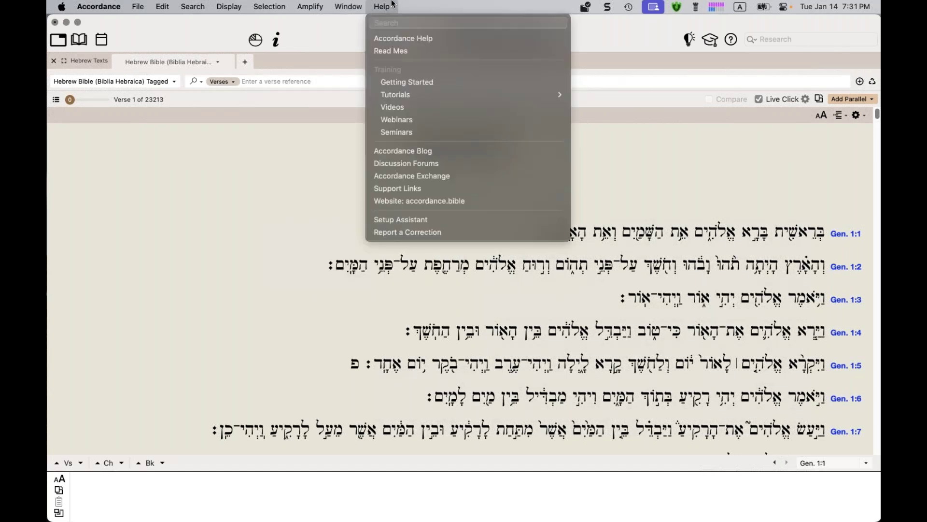
click(391, 5)
click(392, 5)
click(392, 6)
click(391, 6)
click(393, 6)
click(387, 6)
click(386, 6)
click(386, 6)
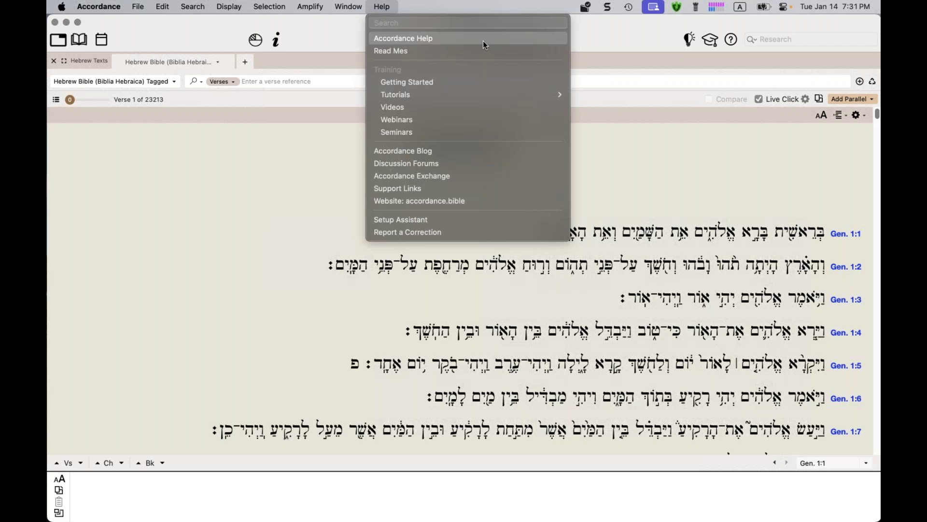
click(629, 51)
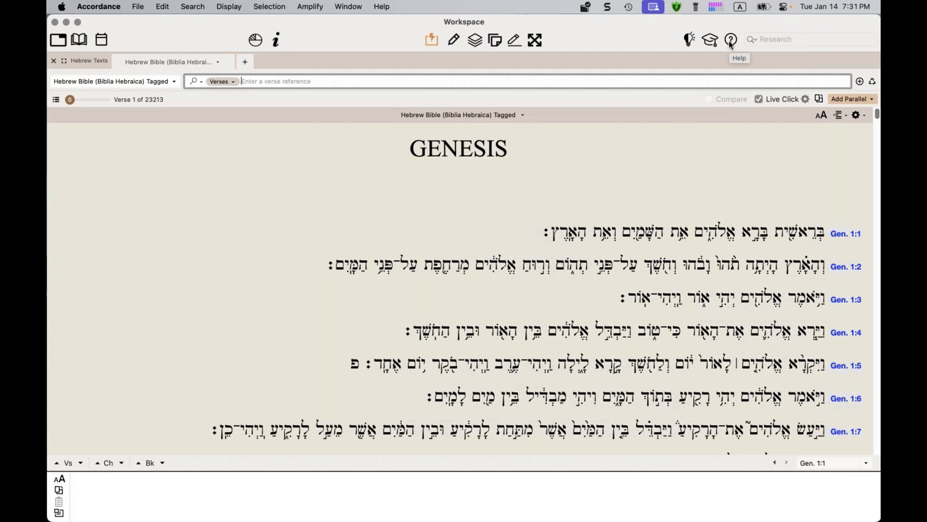
click(383, 7)
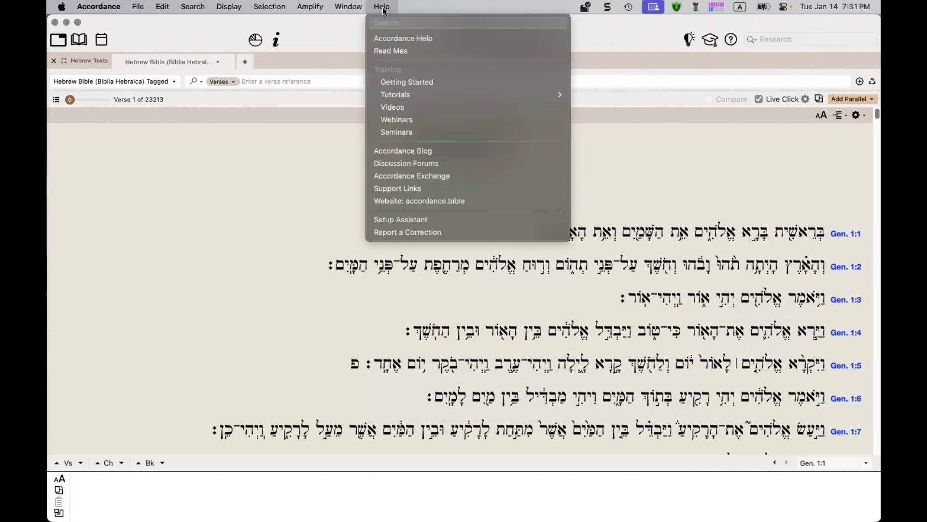
mouse_move(427, 100)
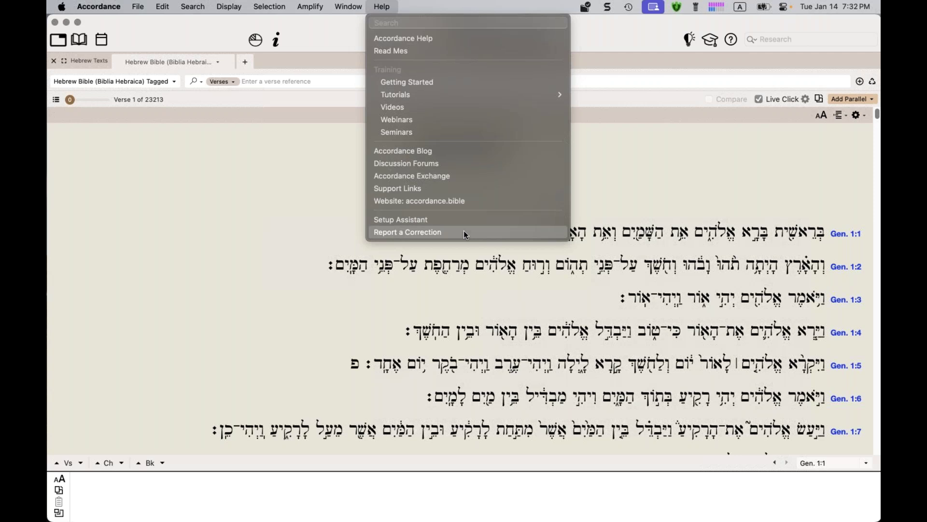
click(607, 39)
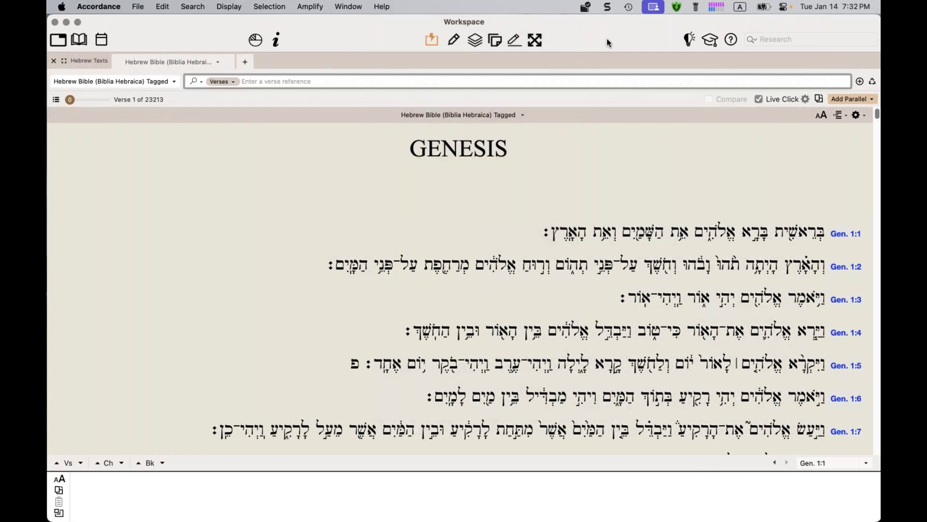
Switch the workspace to dark mode and back to light mode
click(689, 44)
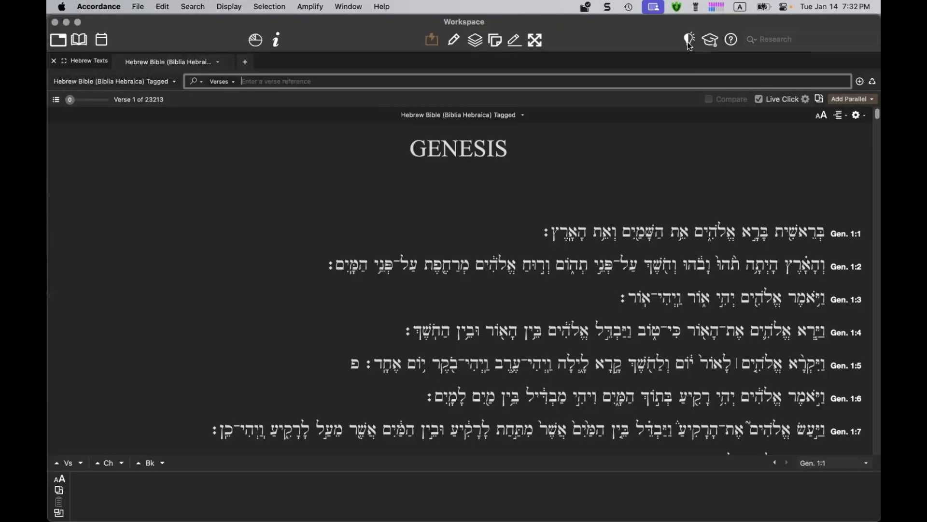
click(689, 43)
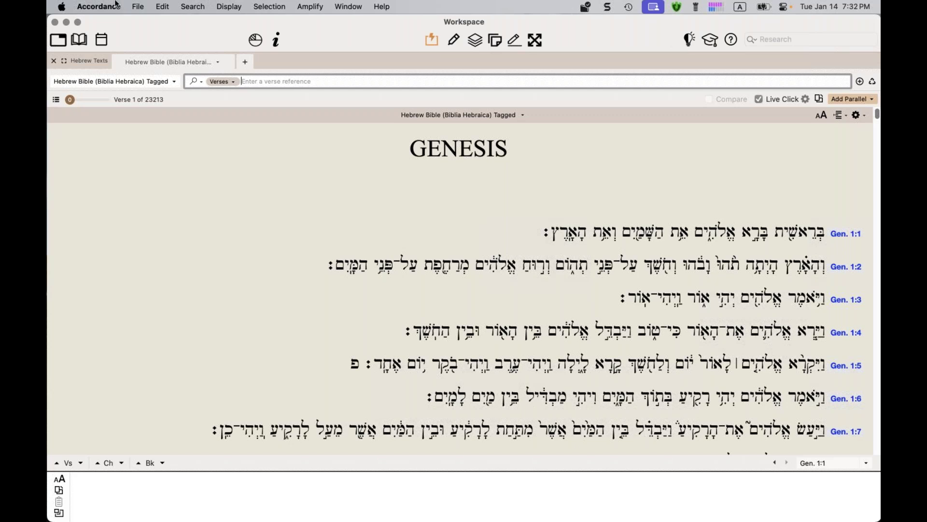
Switch the Hebrew Bible tab to the preferred text KJV with Strong's and enlarge its text
click(67, 82)
mouse_move(68, 98)
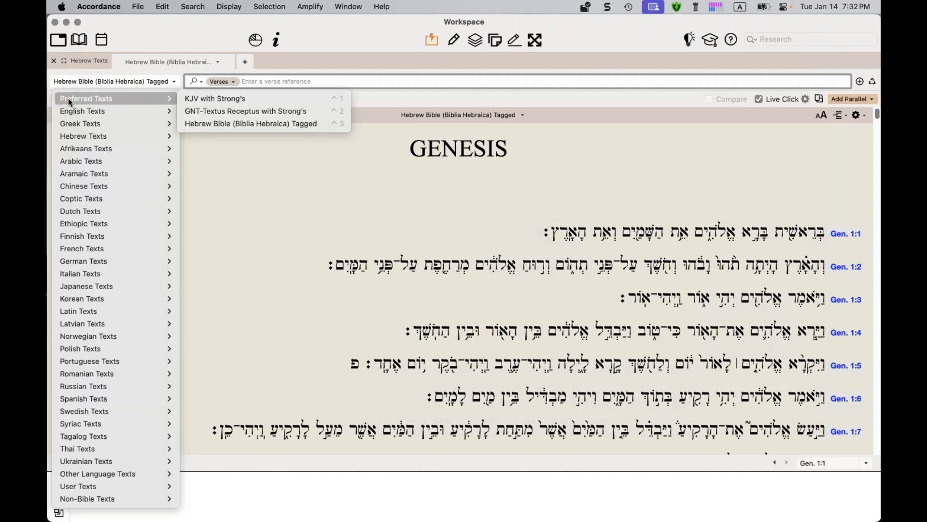
click(197, 102)
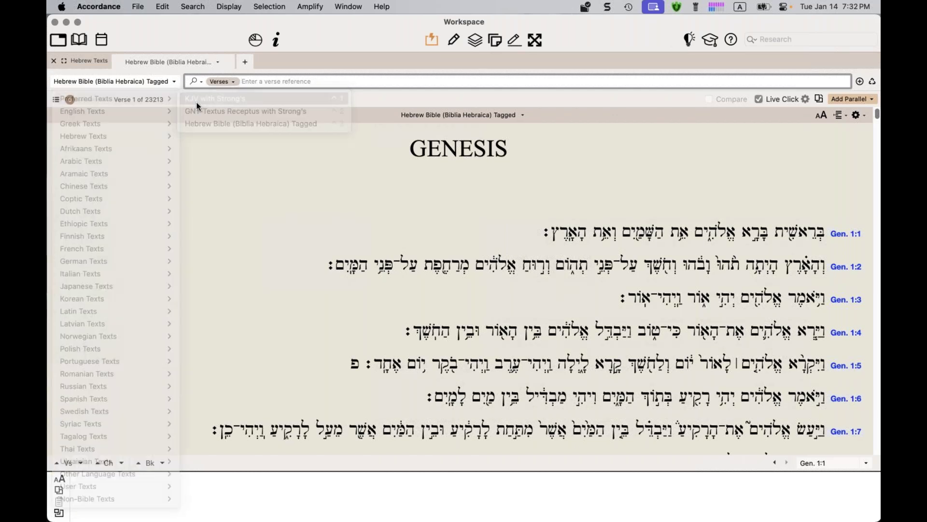
click(824, 117)
click(824, 117)
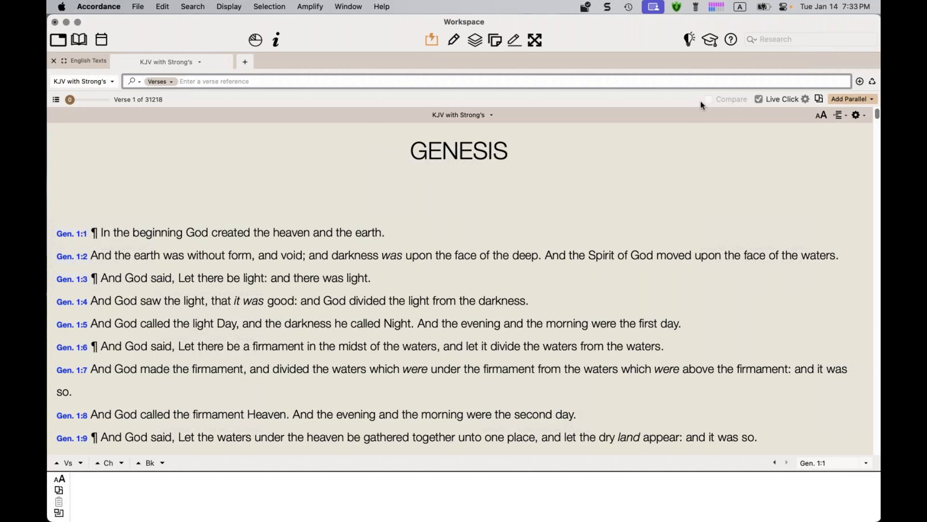
Open the application settings and display the General options
click(103, 5)
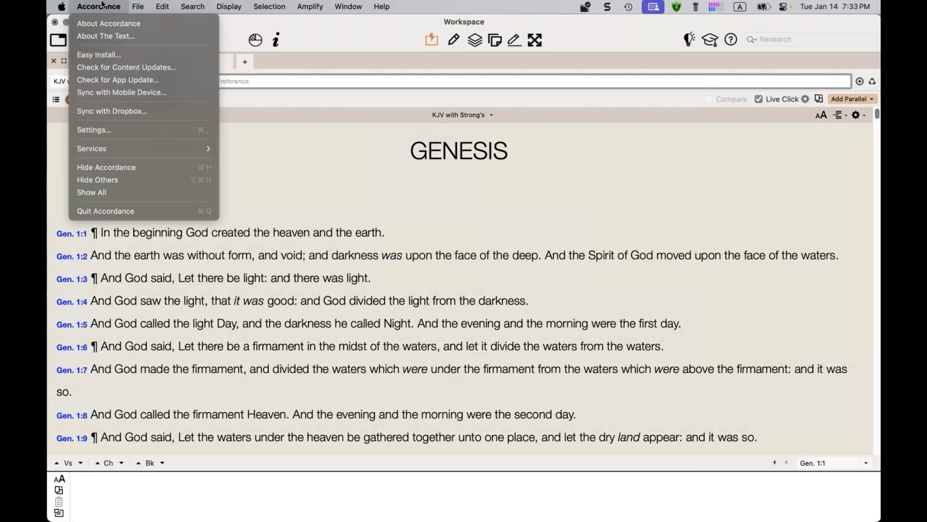
click(111, 134)
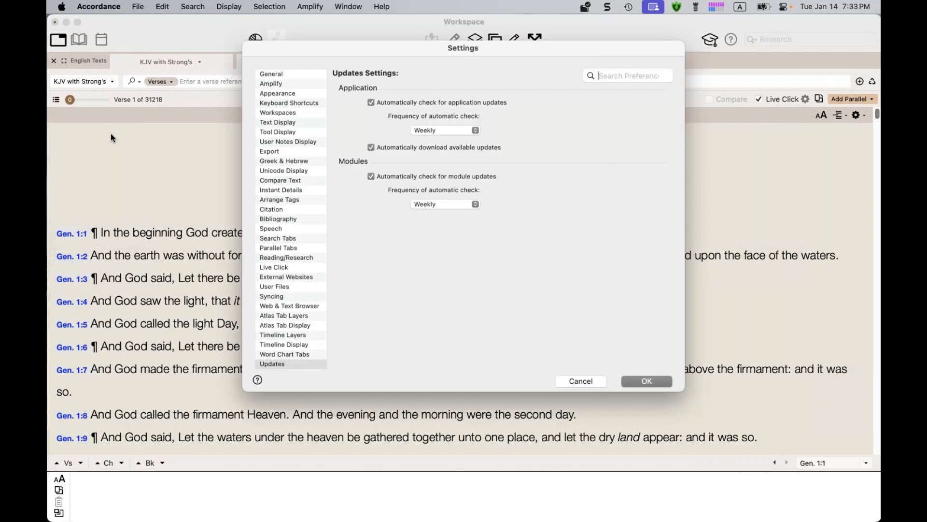
click(273, 76)
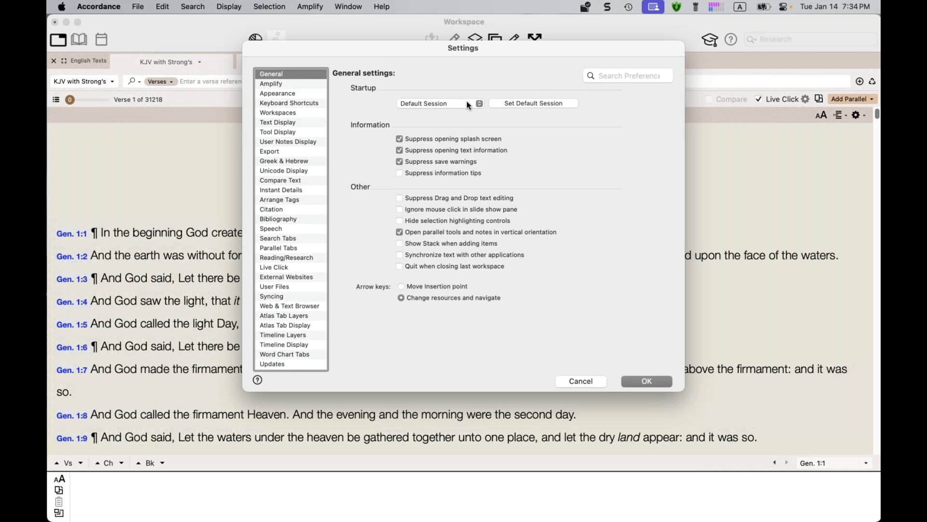
Set startup to Favorite Workspace, browse the saved workspace choices, and restore startup to Default Session
click(479, 103)
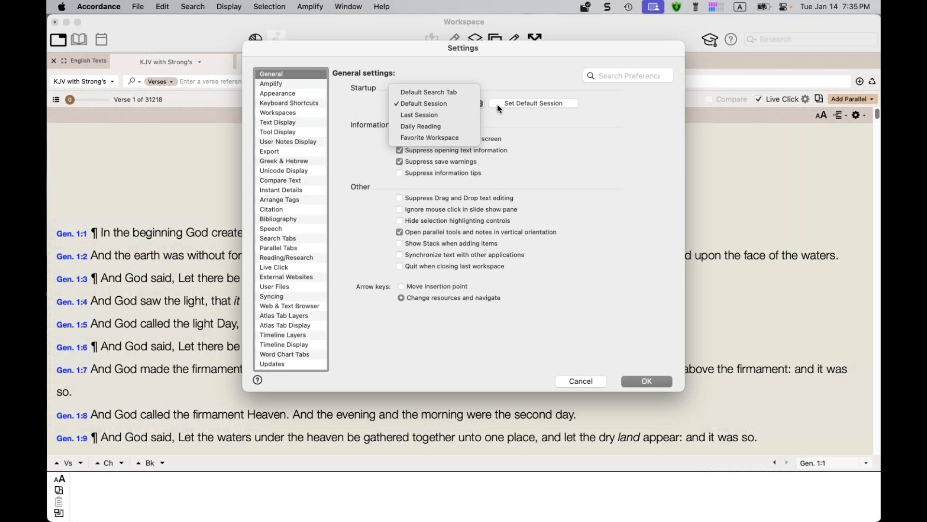
click(430, 138)
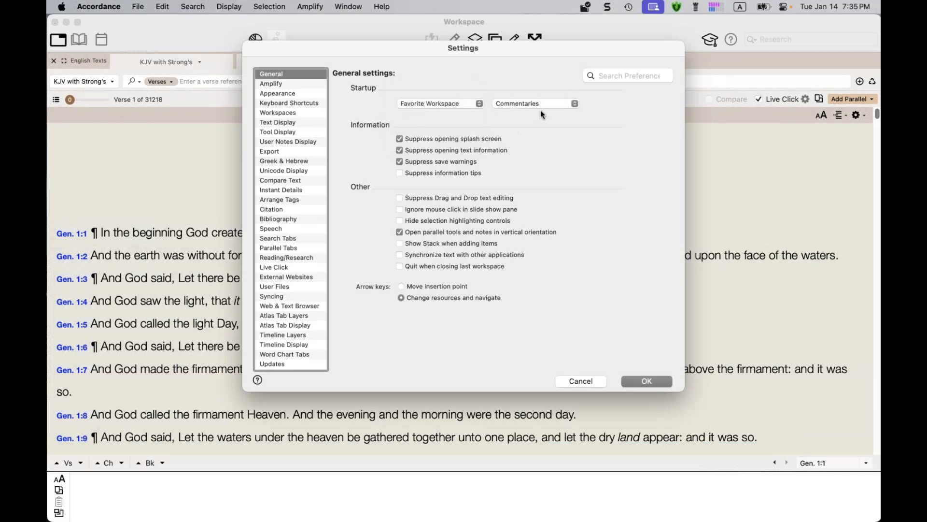
click(543, 104)
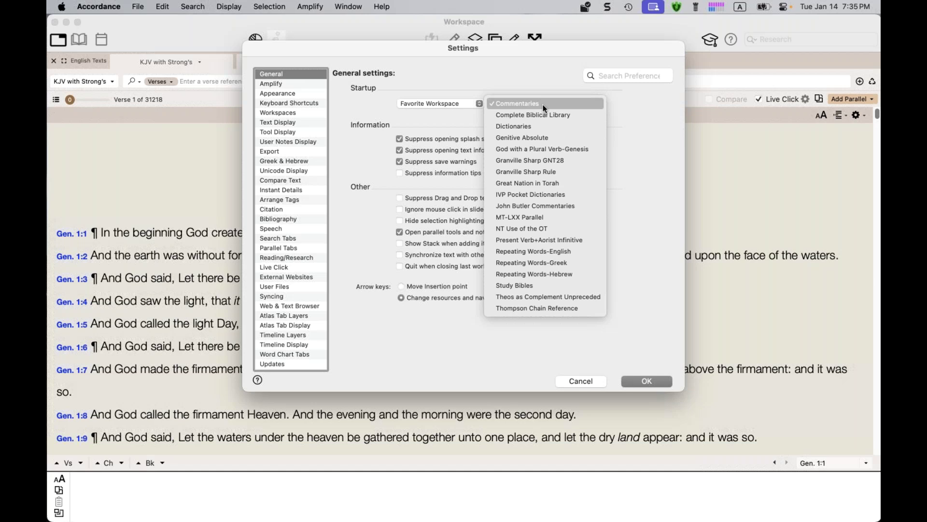
click(622, 98)
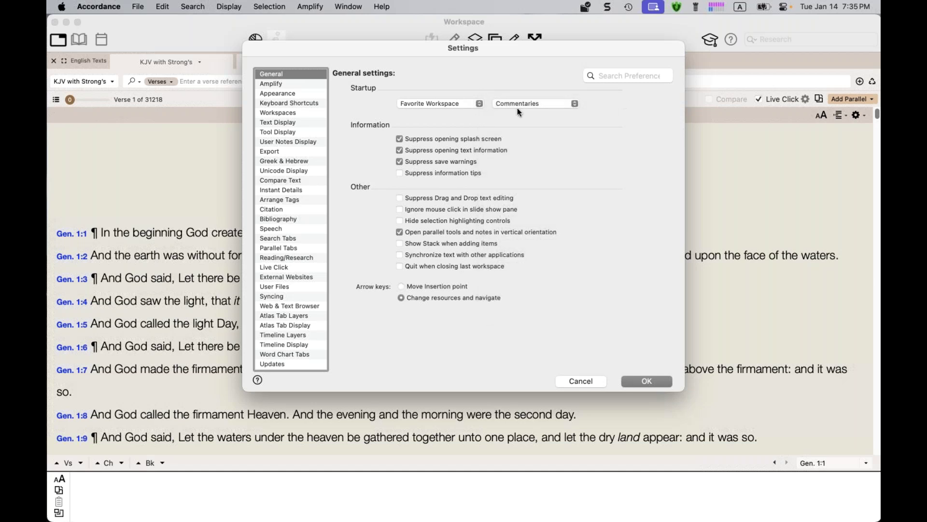
click(438, 111)
click(436, 68)
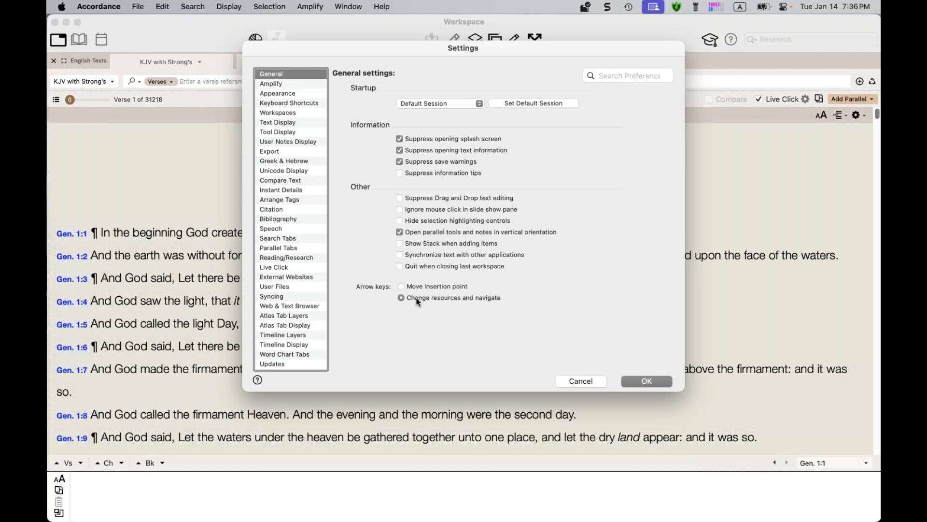
Review the Amplify settings for triple-click defaults and verse hyperlinks, and close the settings with OK
click(283, 84)
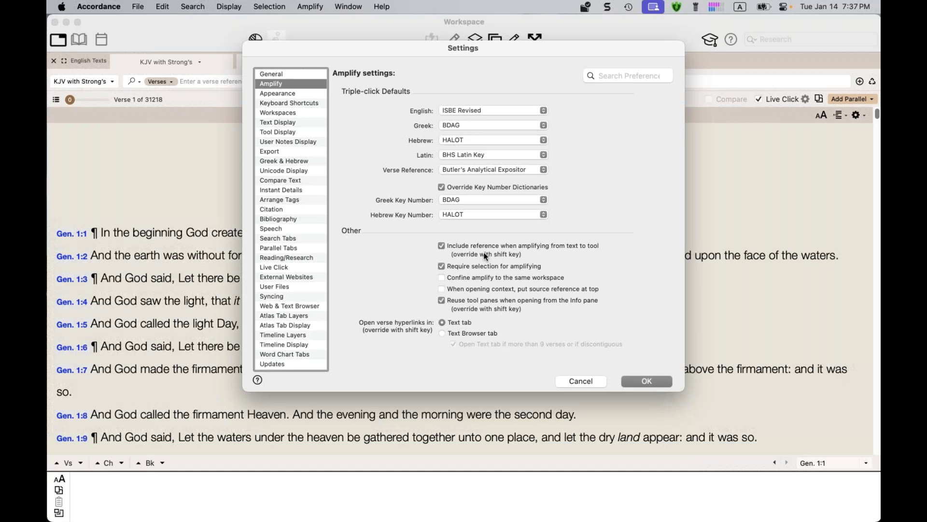
click(645, 382)
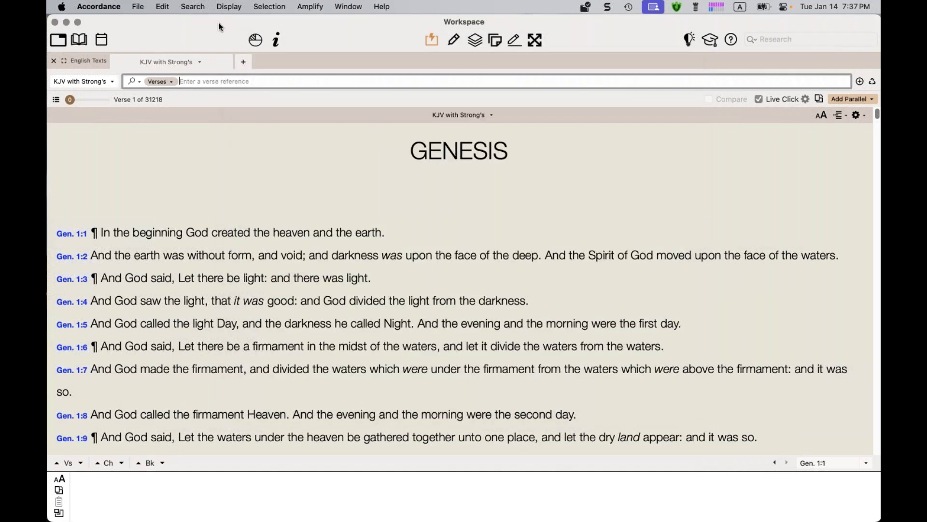
Examine the book chooser of the KJV with Strong's tab and the list of available Greek texts
click(83, 40)
click(82, 40)
click(55, 100)
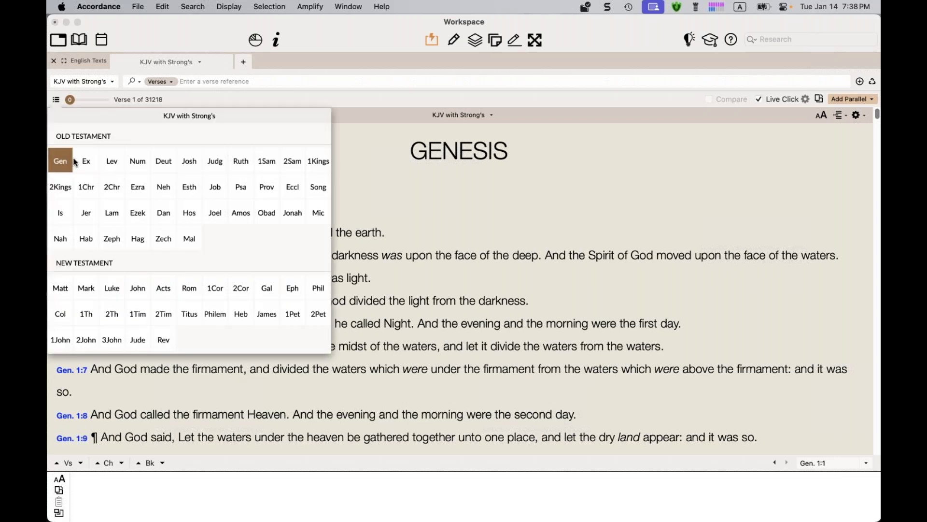
click(66, 85)
mouse_move(77, 111)
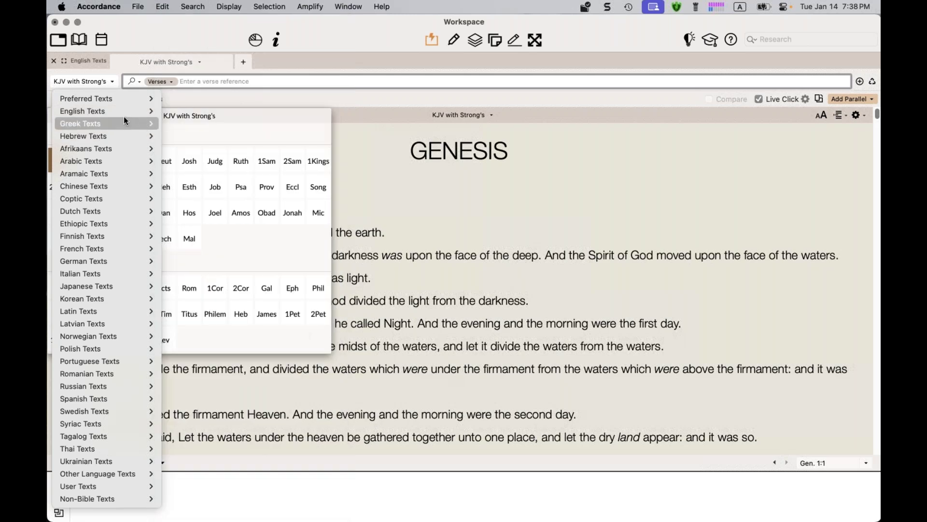
mouse_move(120, 124)
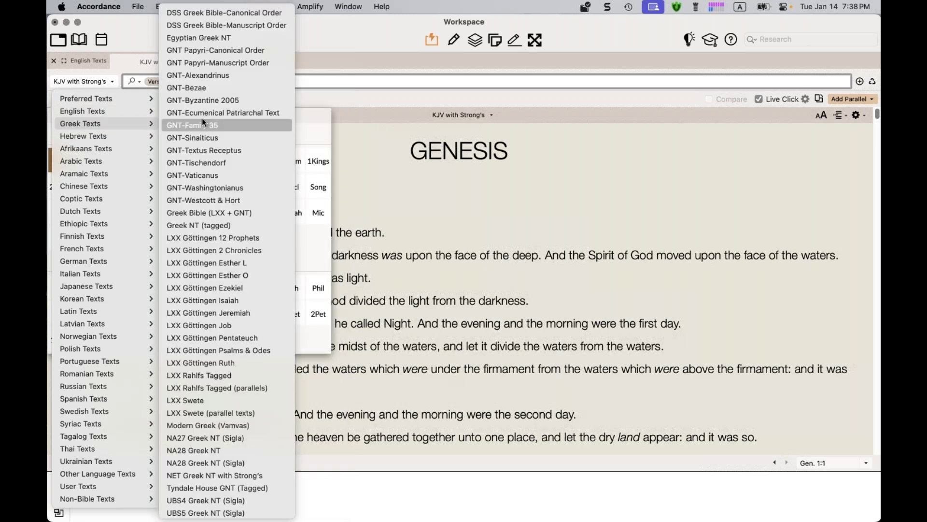
click(341, 94)
click(343, 91)
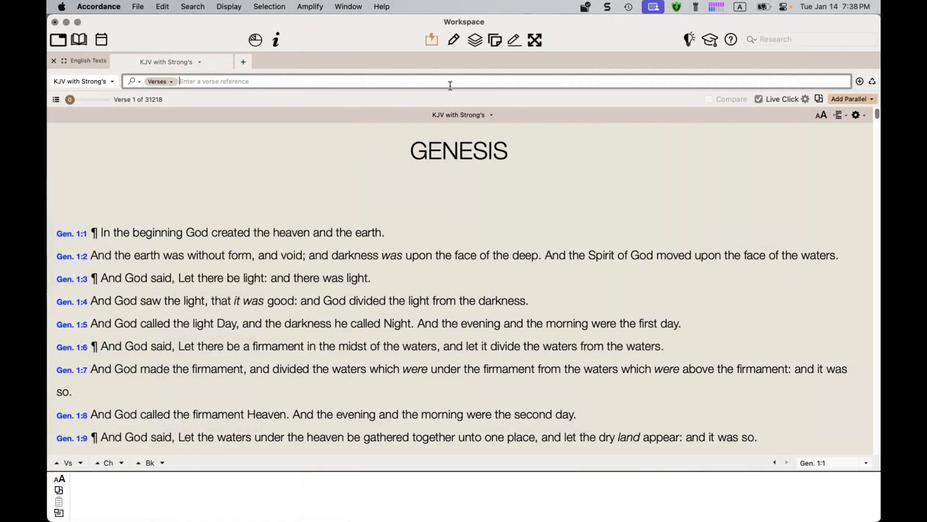
Switch the KJV with Strong's search to Words and search for "church"
click(169, 80)
click(165, 69)
text(church)
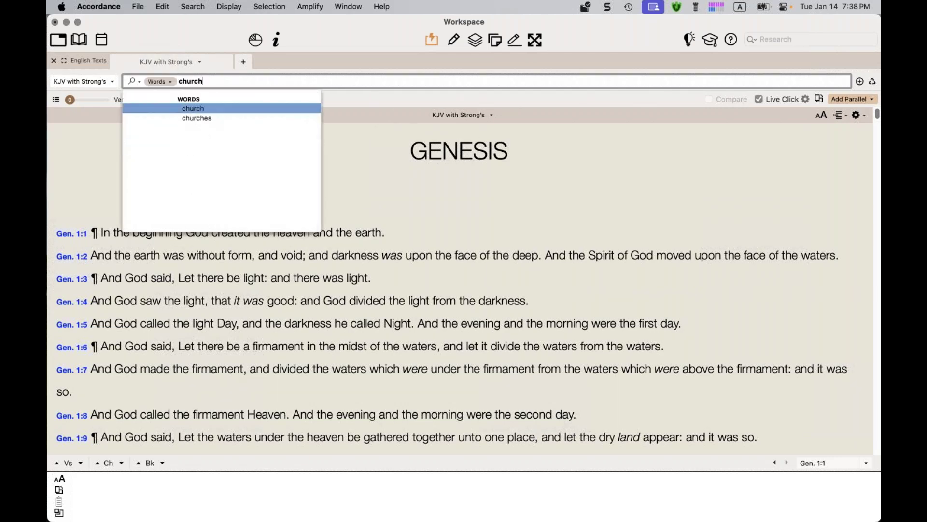
key(Return)
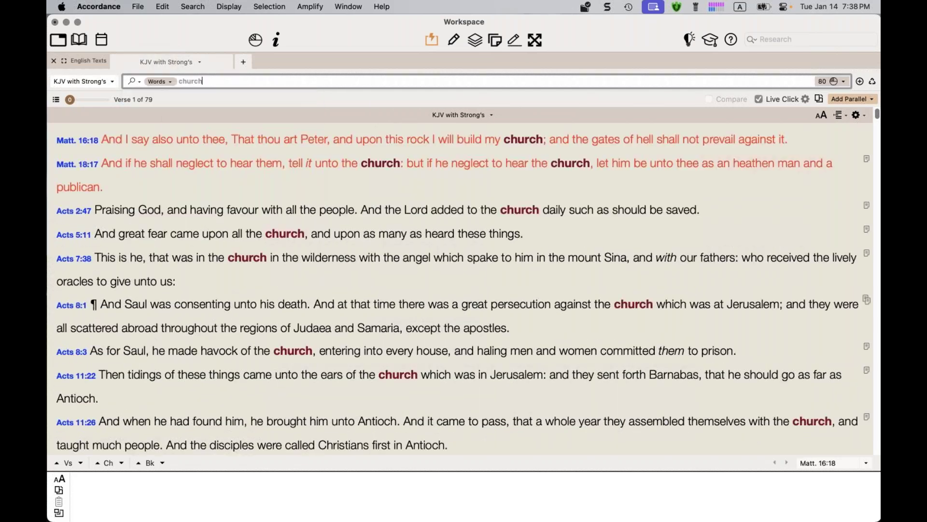
Add the NA28 Greek NT as a parallel pane beside the KJV with Strong's results
click(850, 100)
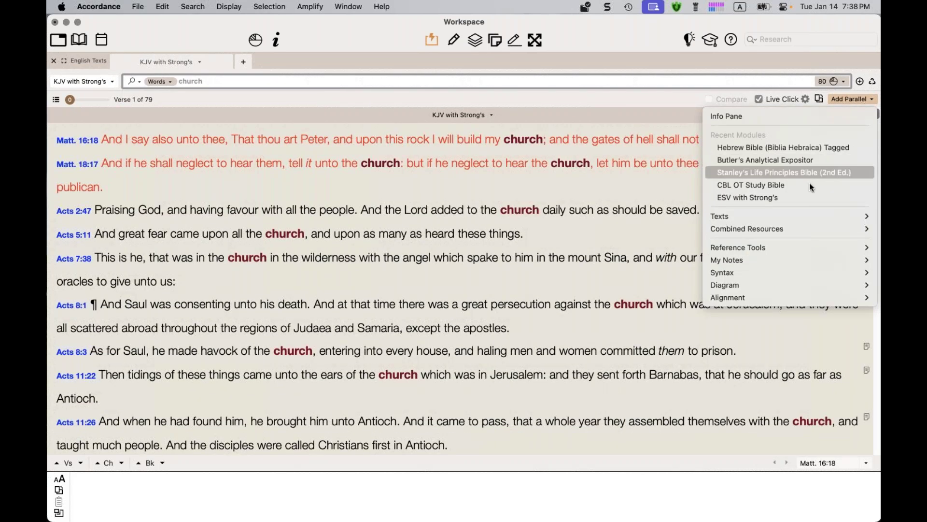
mouse_move(804, 213)
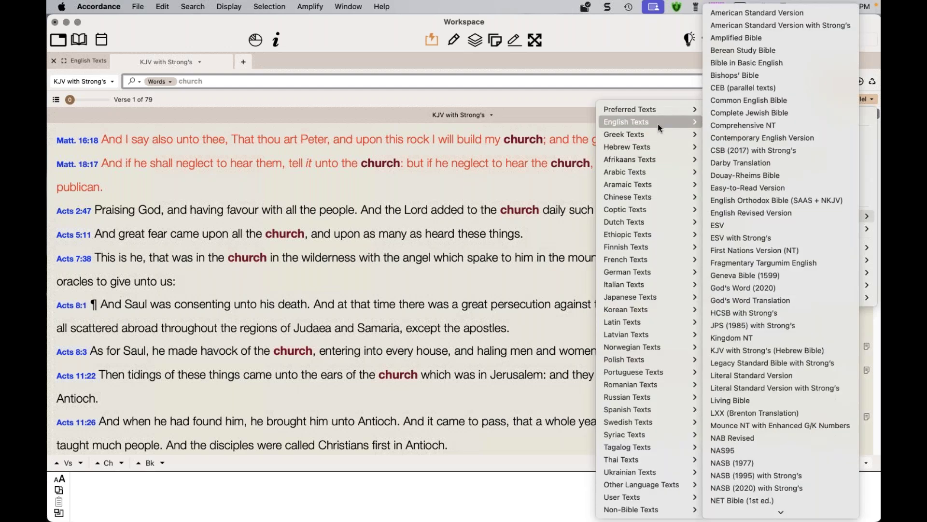
mouse_move(659, 131)
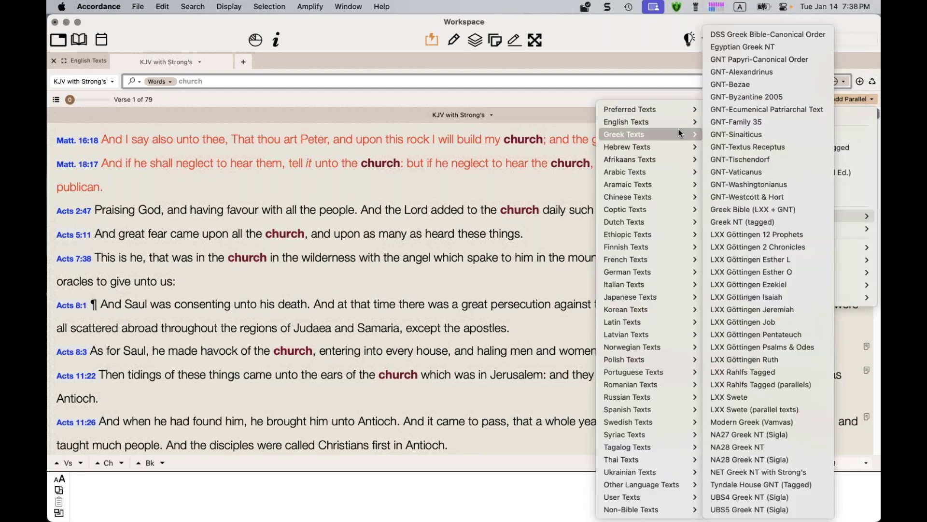
click(761, 448)
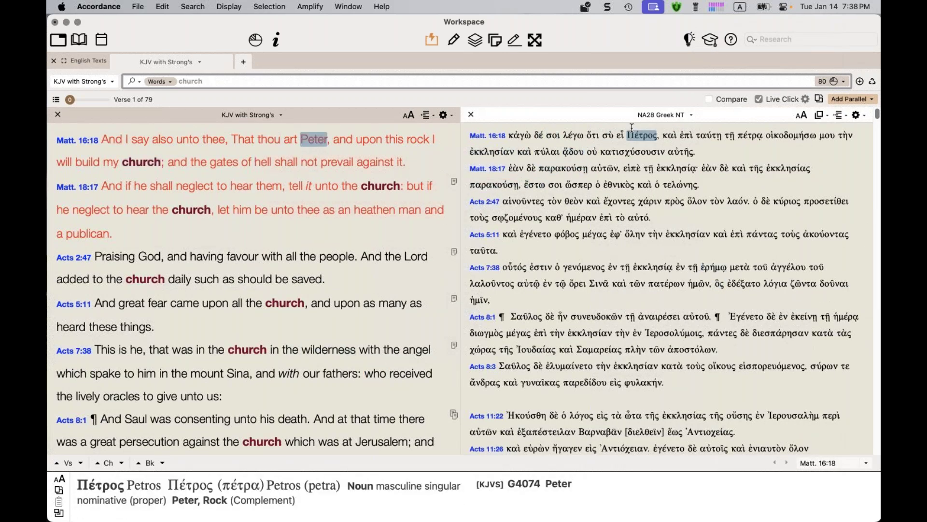
Turn off Live Click, look up the Greek word for church in Matt. 16:18 in BDAG, and inspect the lexicon's search criteria
click(759, 100)
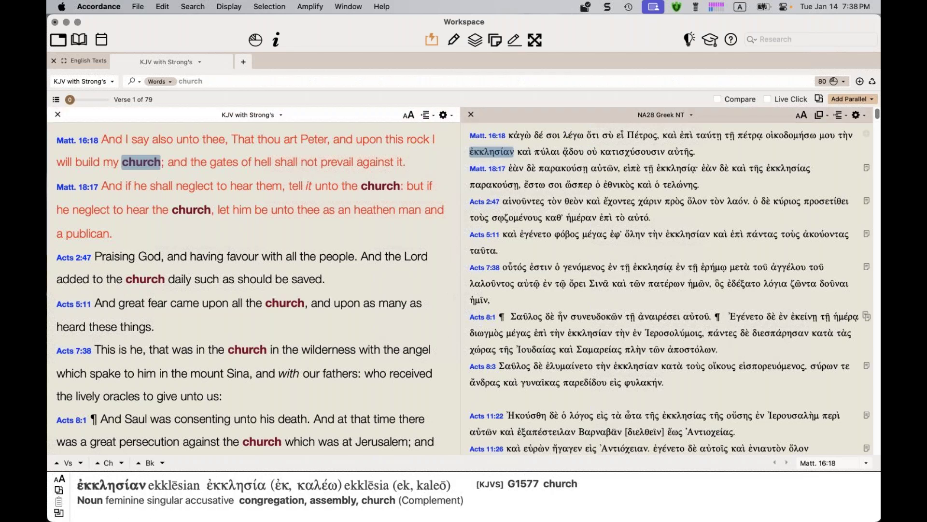
mouse_move(488, 151)
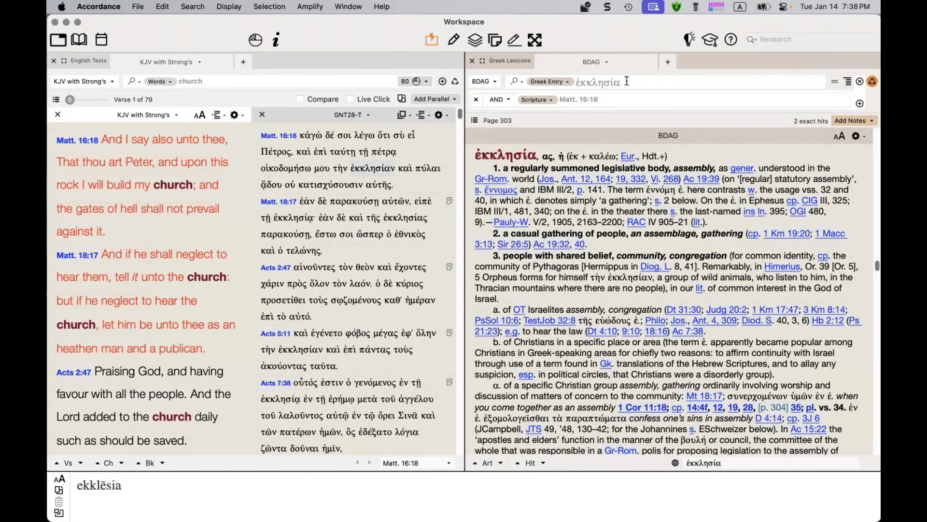
click(566, 82)
click(601, 97)
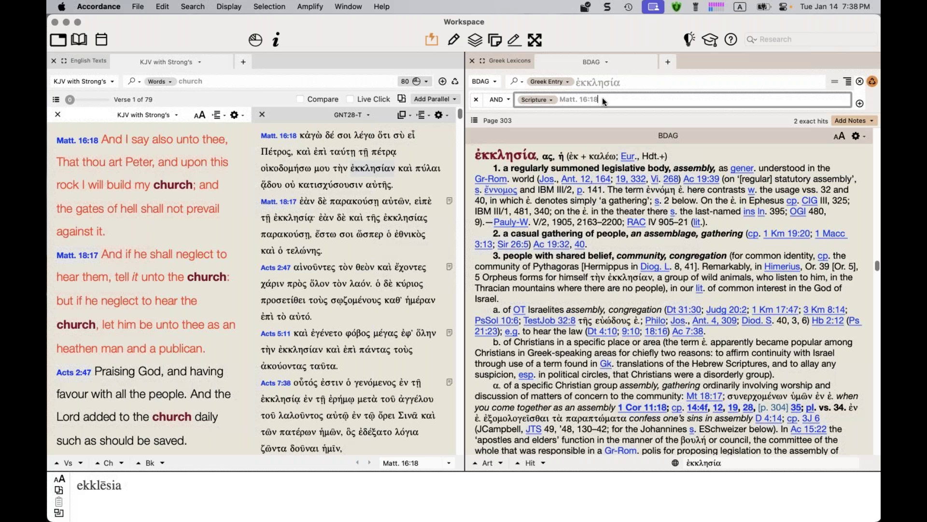
Enlarge the BDAG text and read the ἐκκλησία entry through to the sense that cites Mt 16:18
click(841, 137)
scroll(732, 224, down, 5)
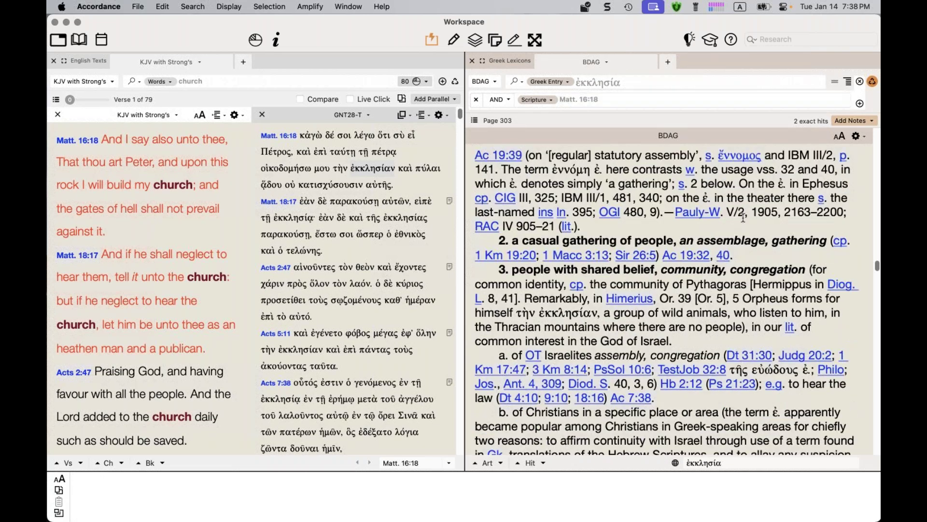
scroll(667, 299, down, 15)
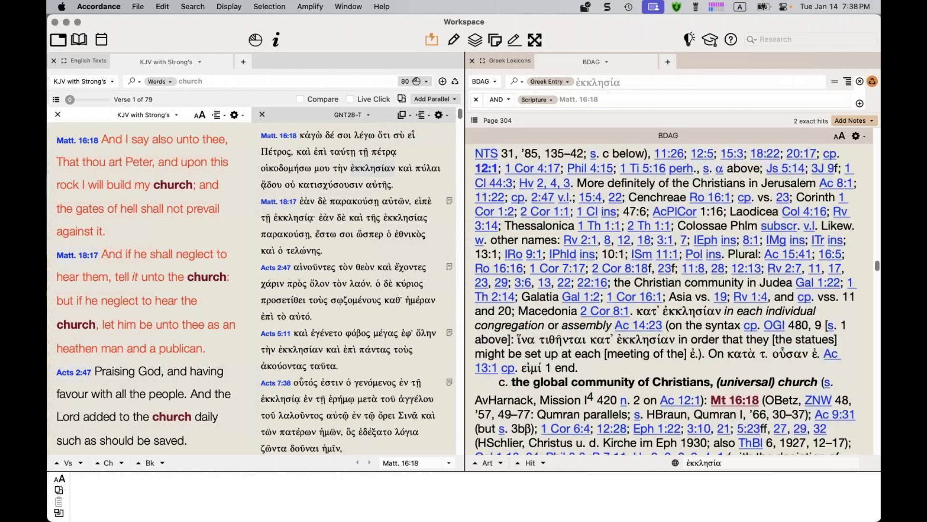
scroll(724, 272, down, 8)
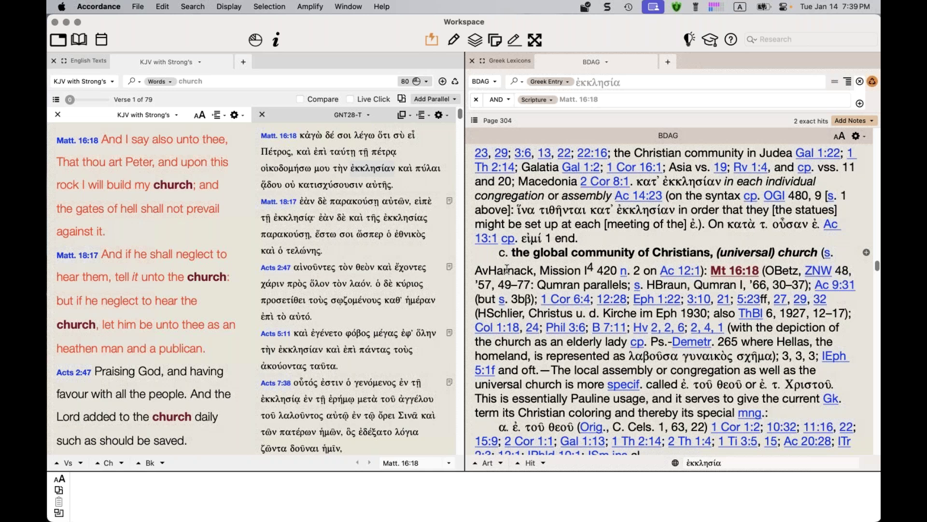
Close the Greek Lexicons zone and the English Texts zone
click(471, 60)
click(54, 61)
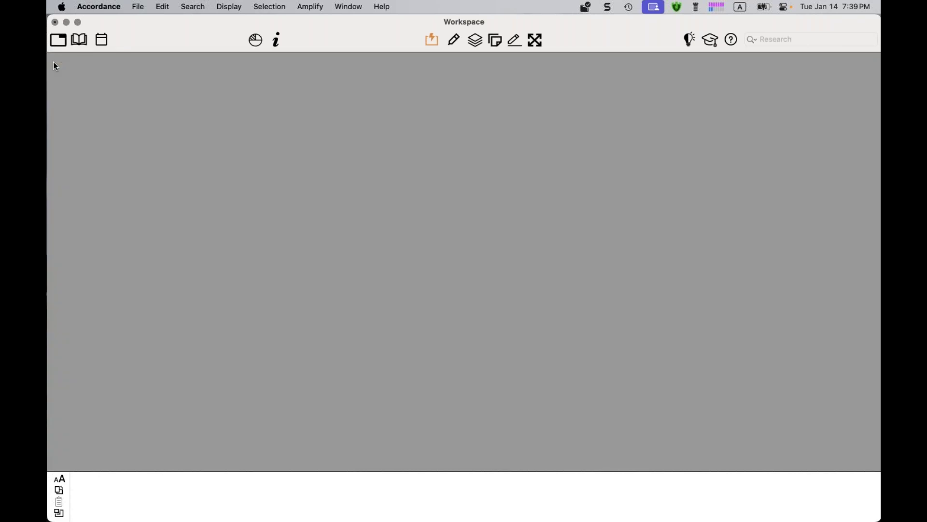
Open the application settings, display the Appearance options, and review the General Theme choices
click(92, 4)
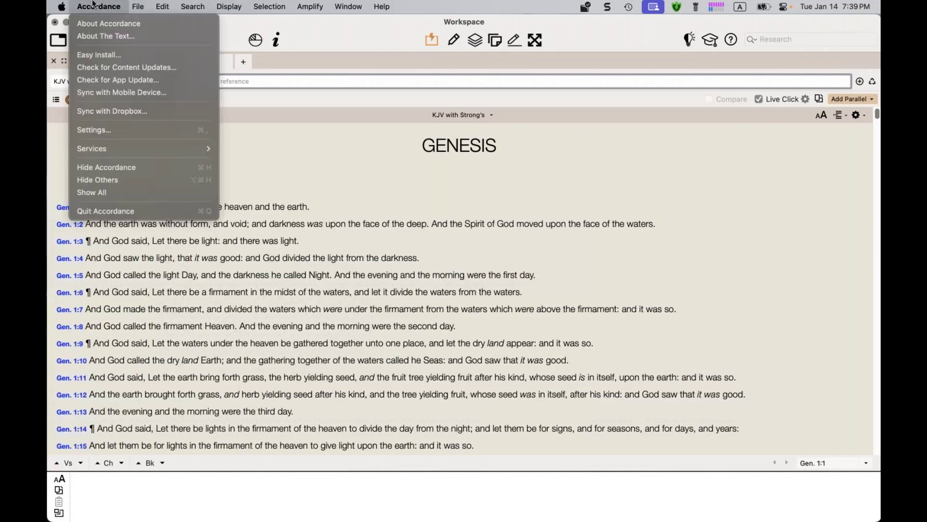
click(99, 128)
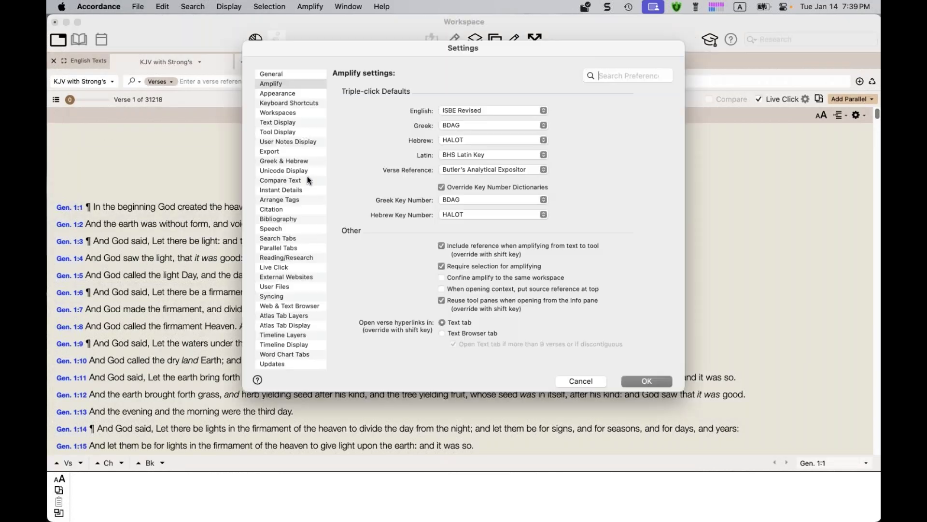
click(284, 95)
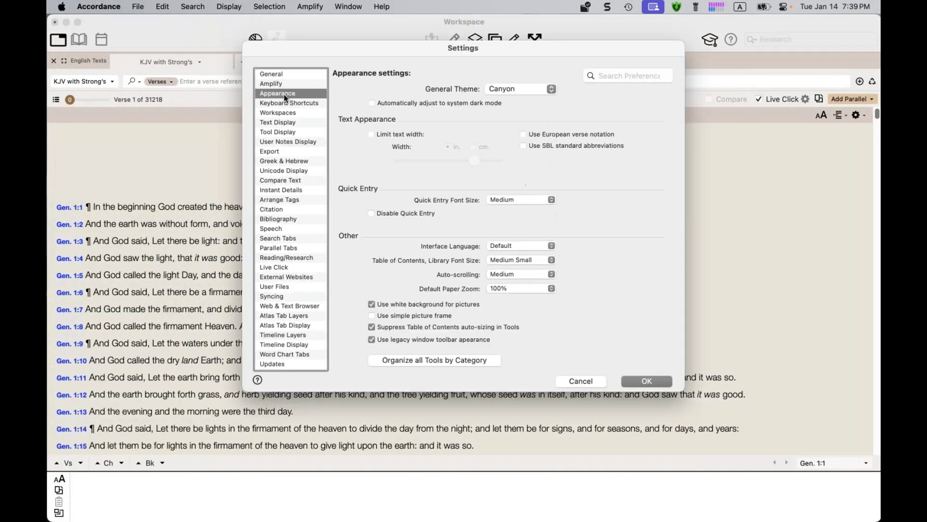
click(547, 90)
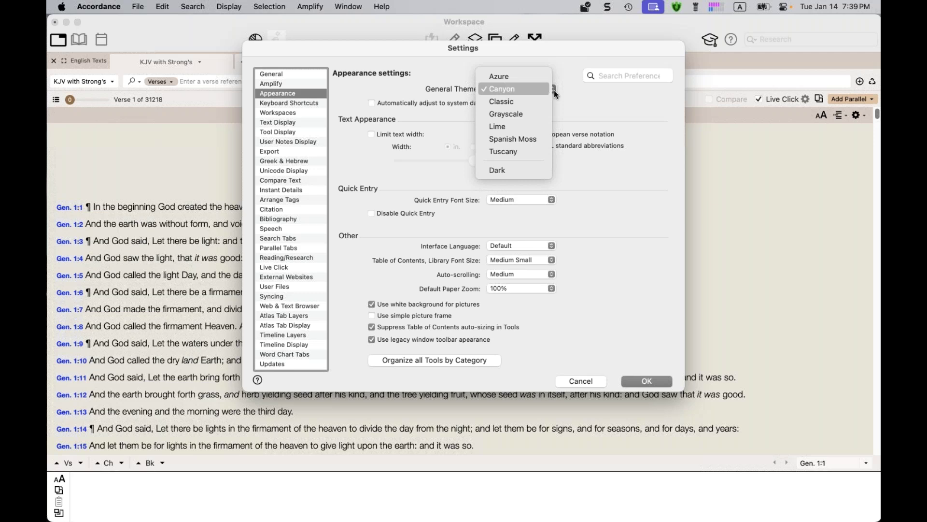
click(572, 101)
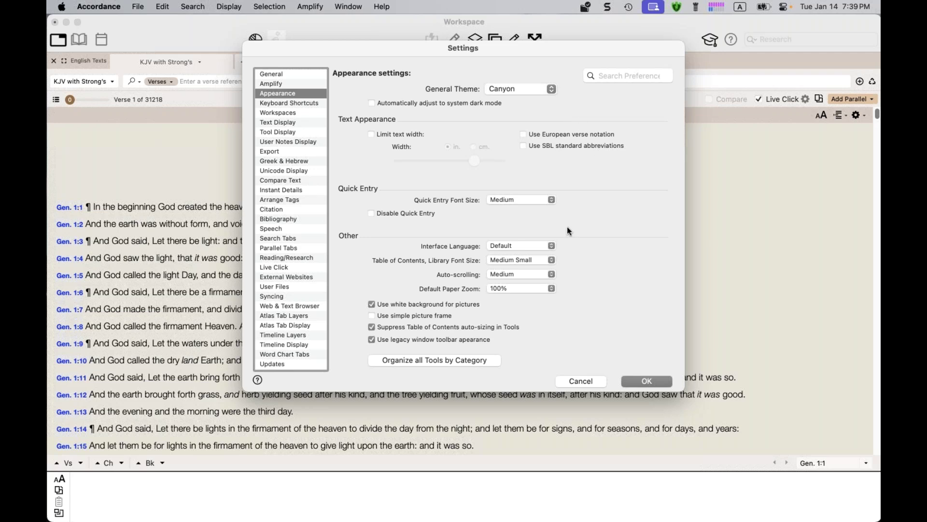
Review the Appearance choices for Quick Entry font size, interface language, and Table of Contents and Library font size
click(547, 206)
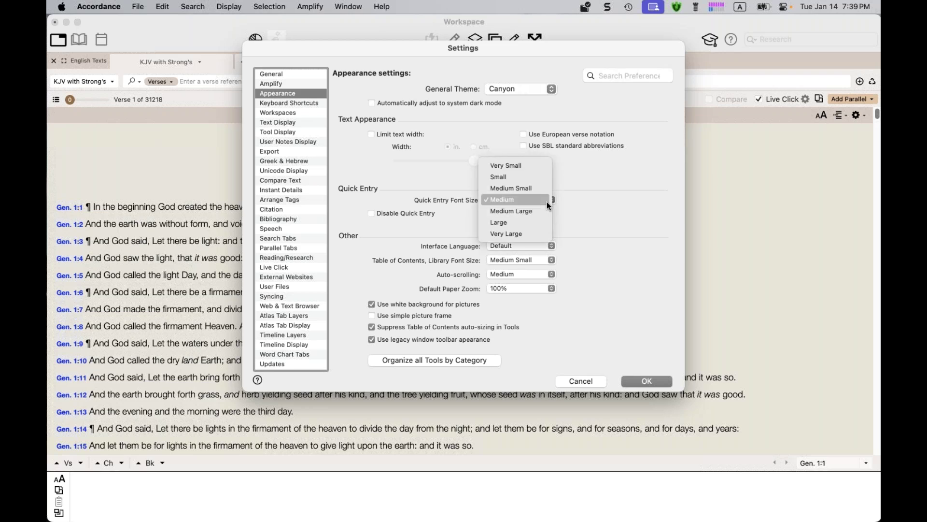
click(599, 205)
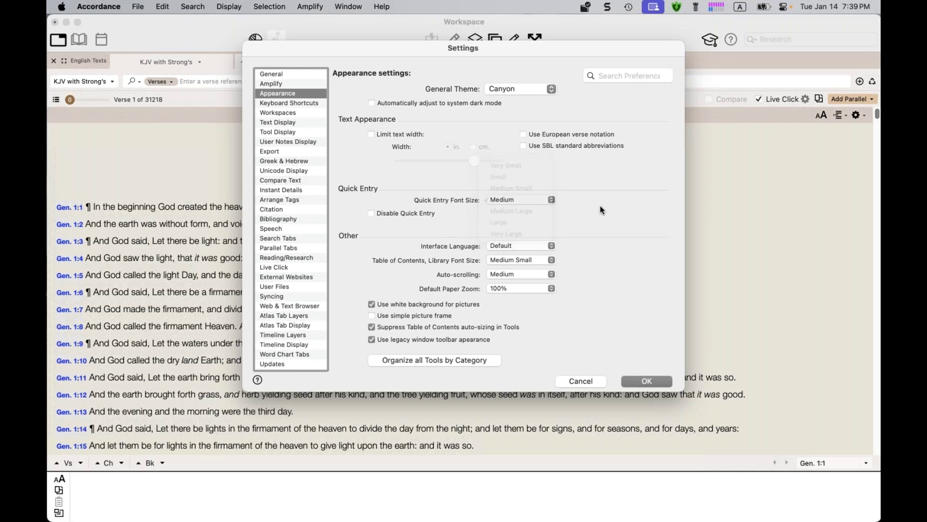
click(542, 245)
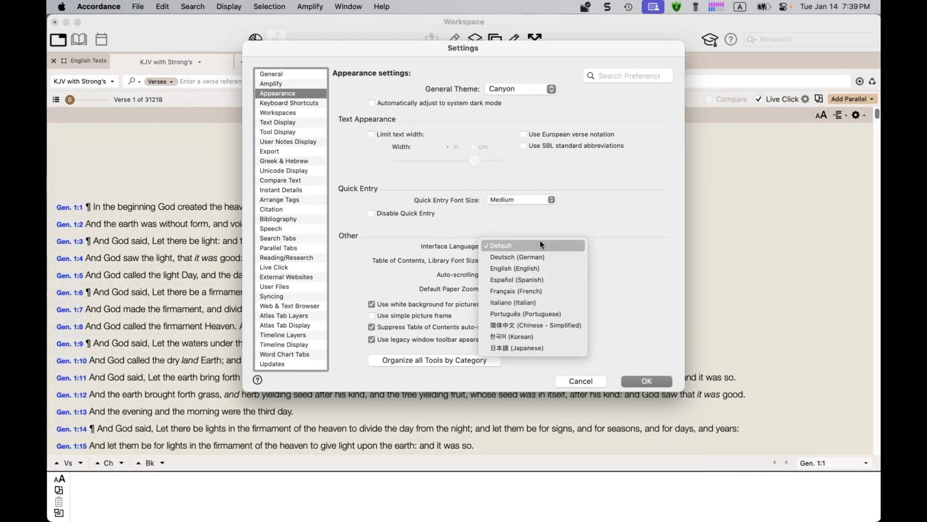
click(587, 228)
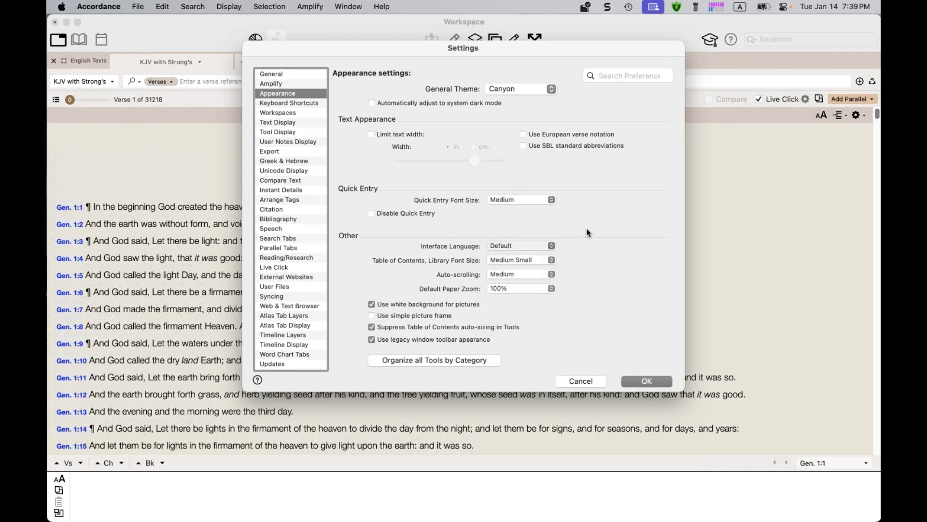
click(545, 260)
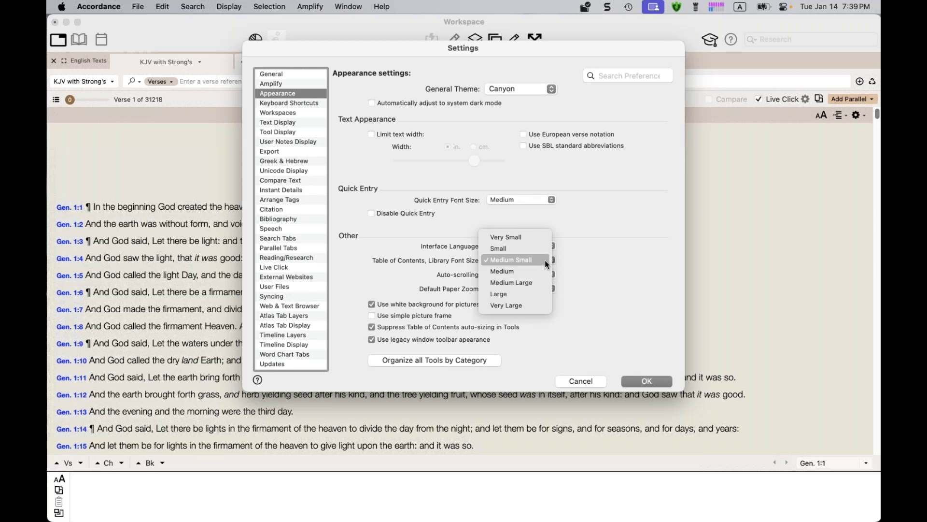
click(614, 259)
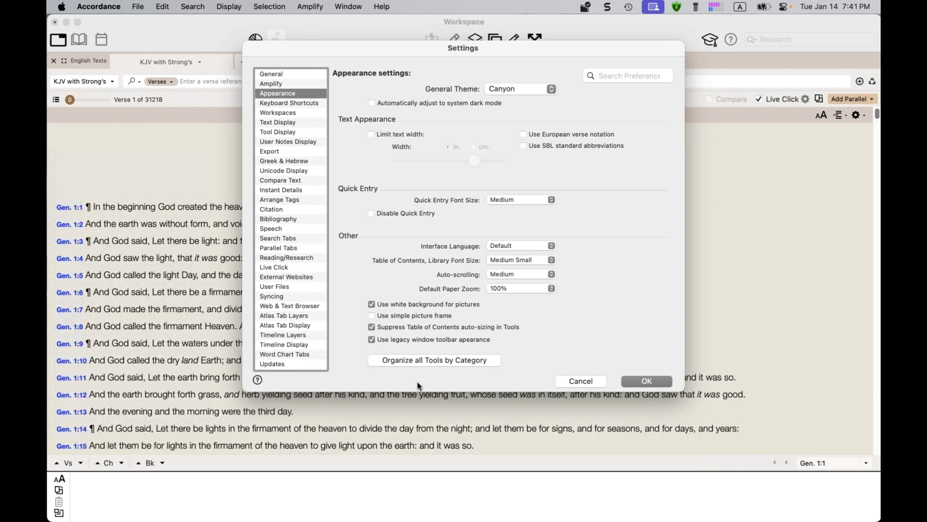
Review the Keyboard Shortcuts settings and the Workspaces settings, including the choices for default maximum zones
click(288, 103)
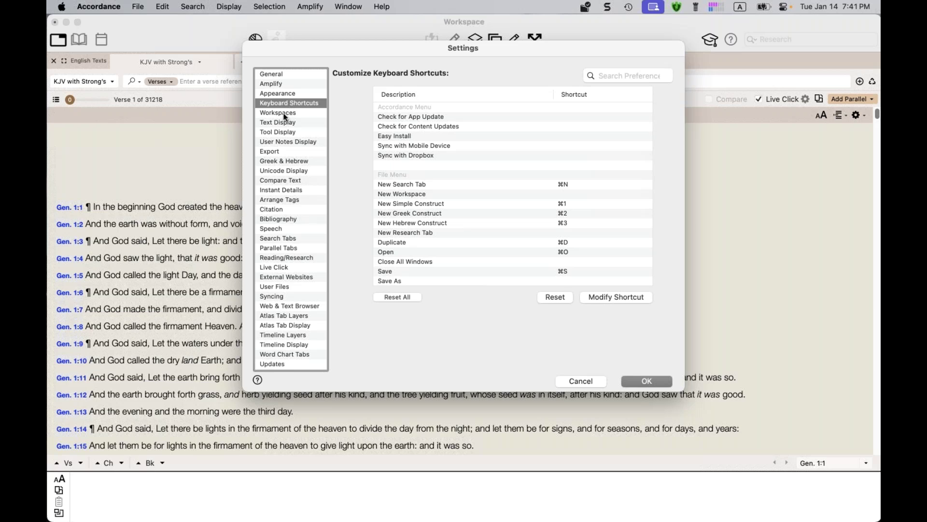
click(285, 114)
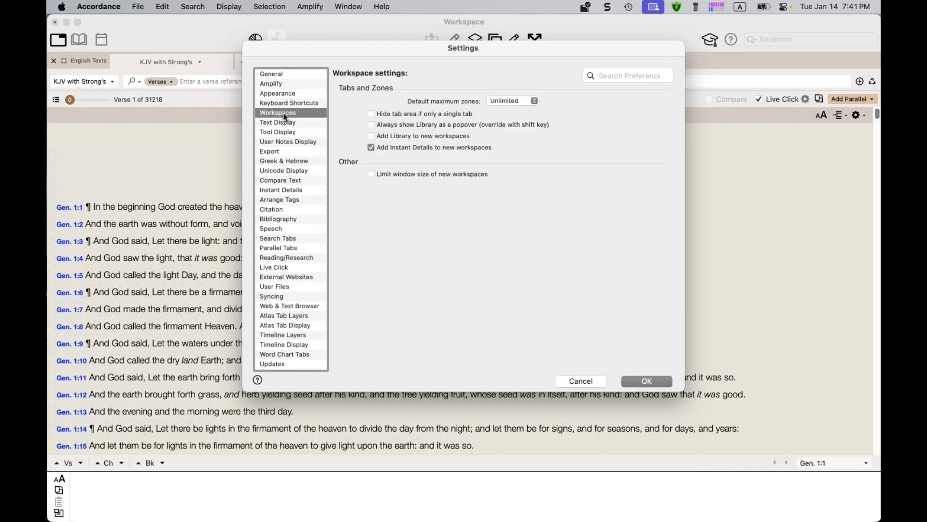
click(536, 100)
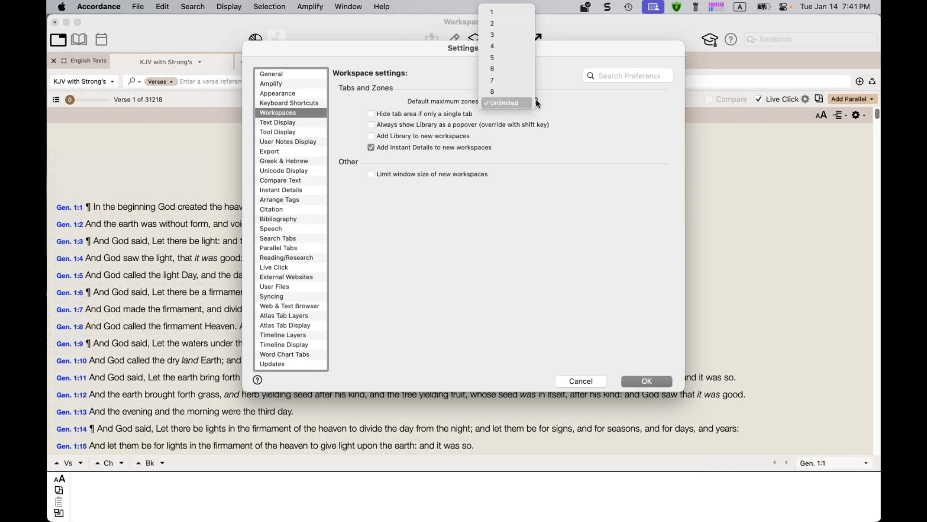
click(564, 108)
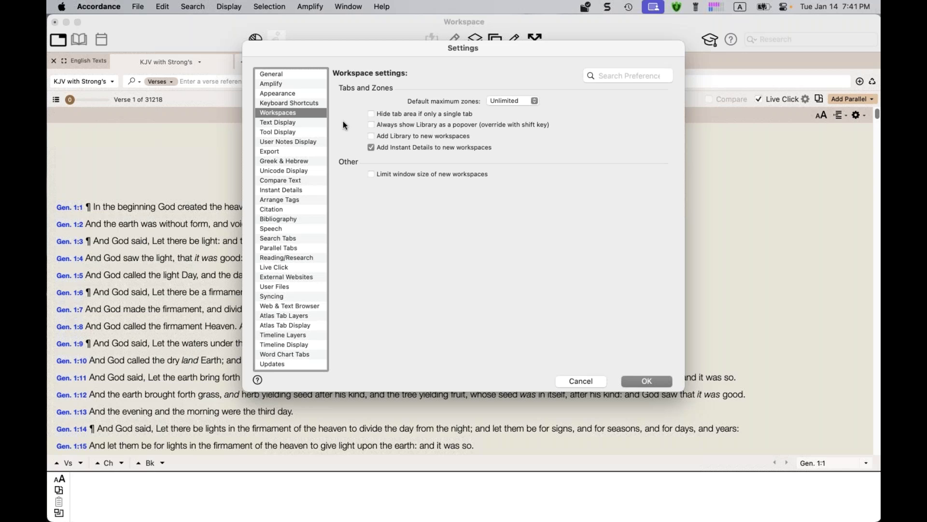
Display the Text Display settings and review the Show As choices, keeping Separate Verses
click(288, 124)
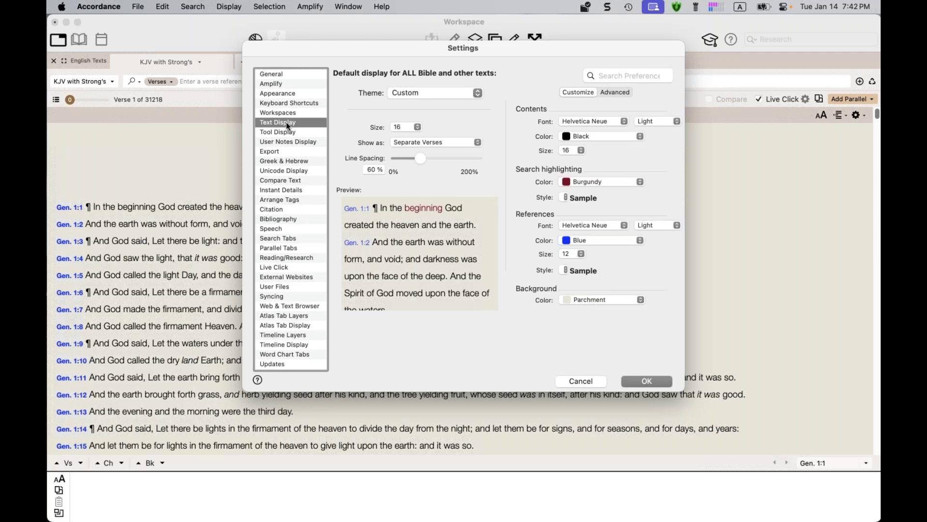
click(467, 141)
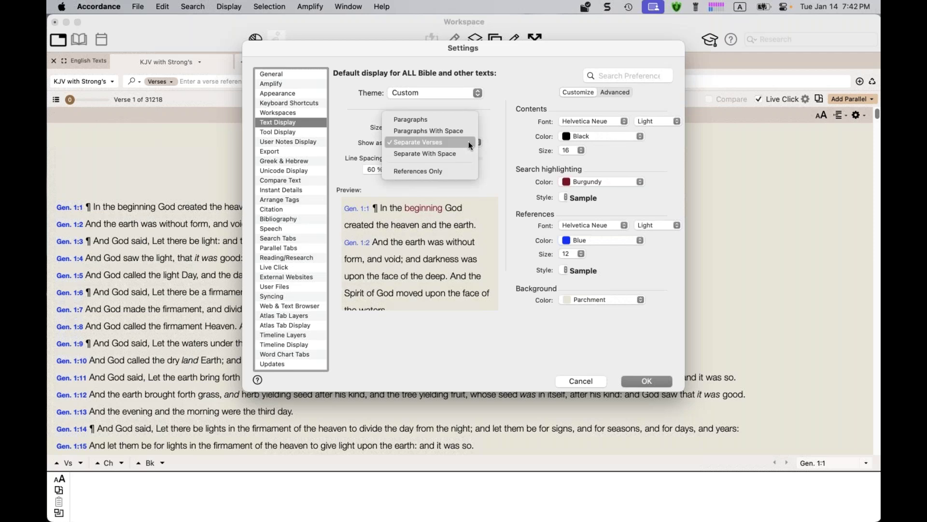
click(468, 142)
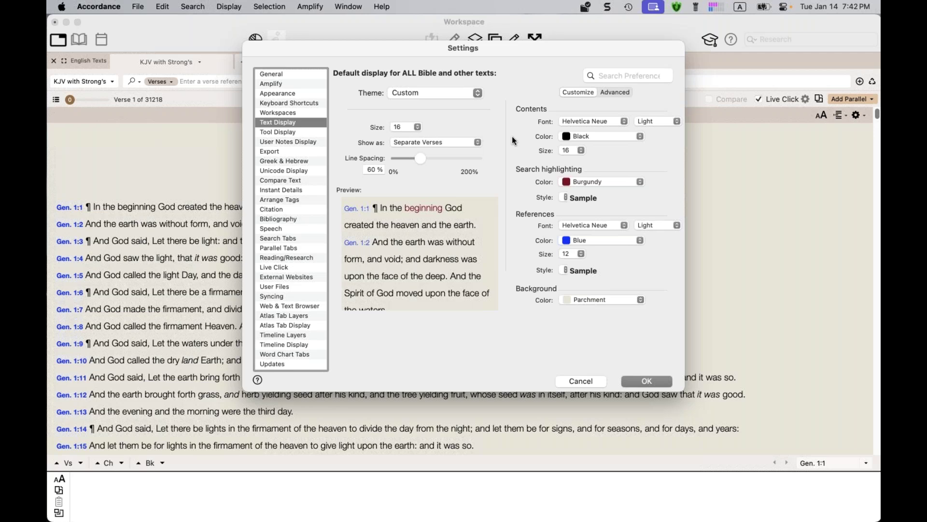
Review the Text Display color choices for search highlighting, references, and background, and look over the advanced text options
click(627, 182)
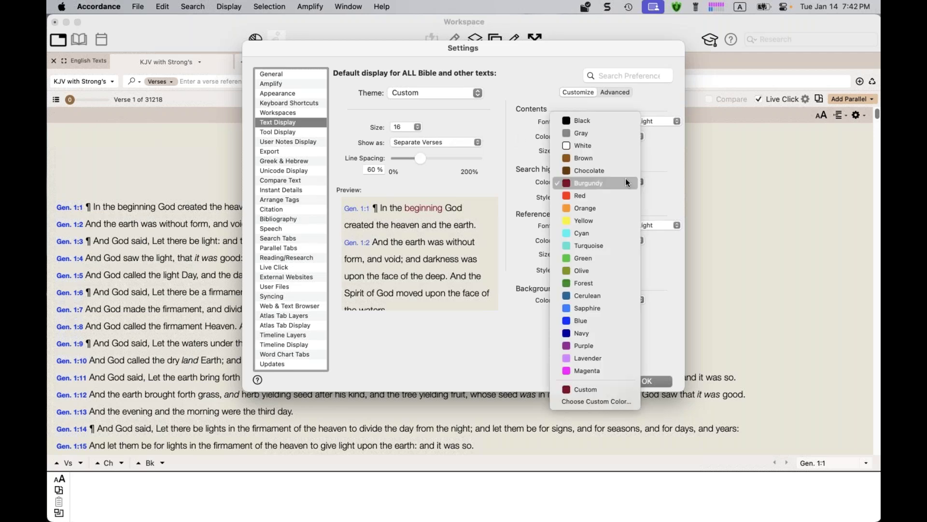
click(627, 182)
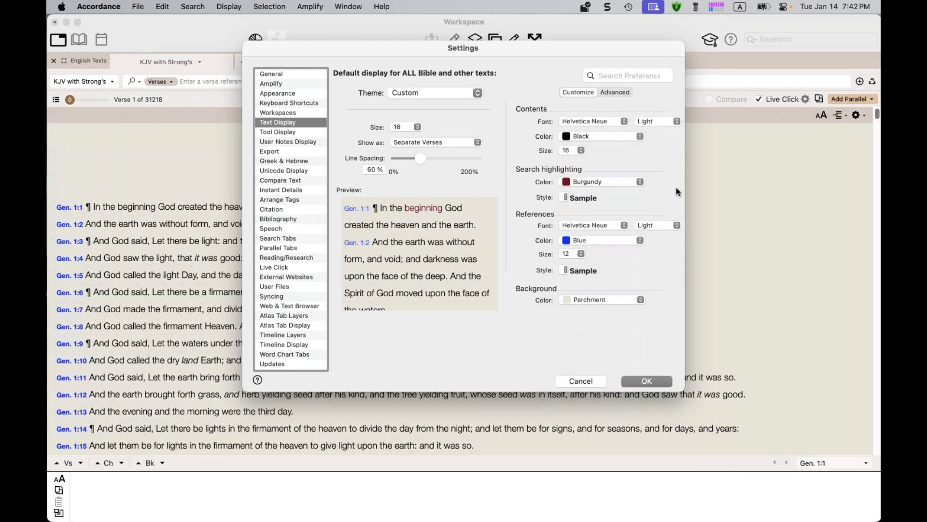
click(626, 240)
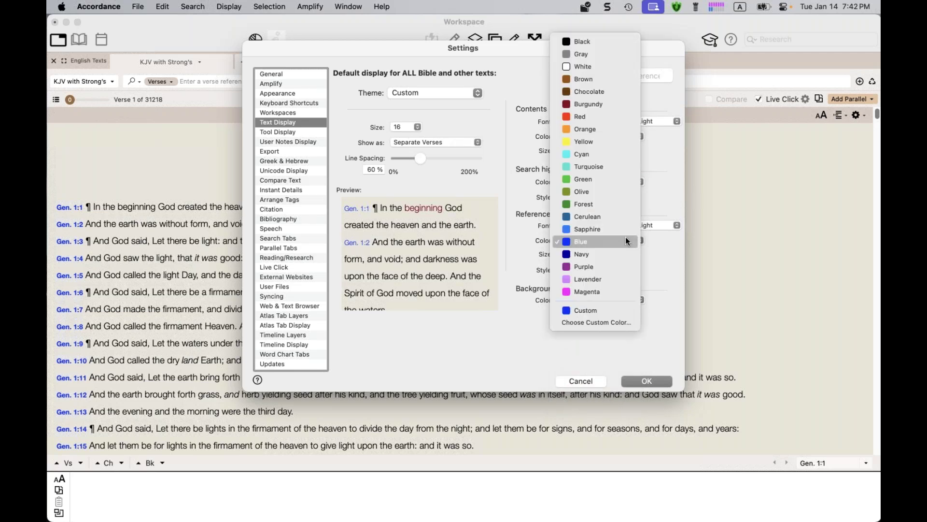
click(671, 261)
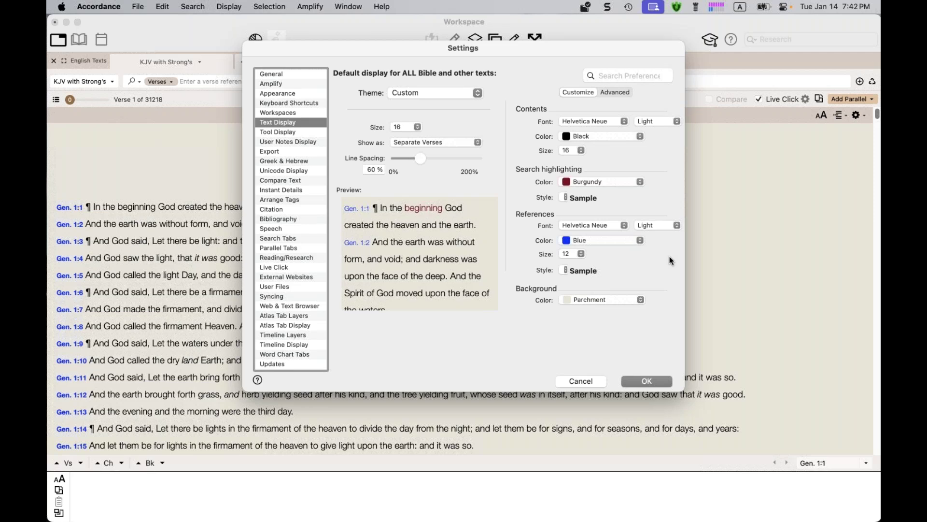
click(608, 300)
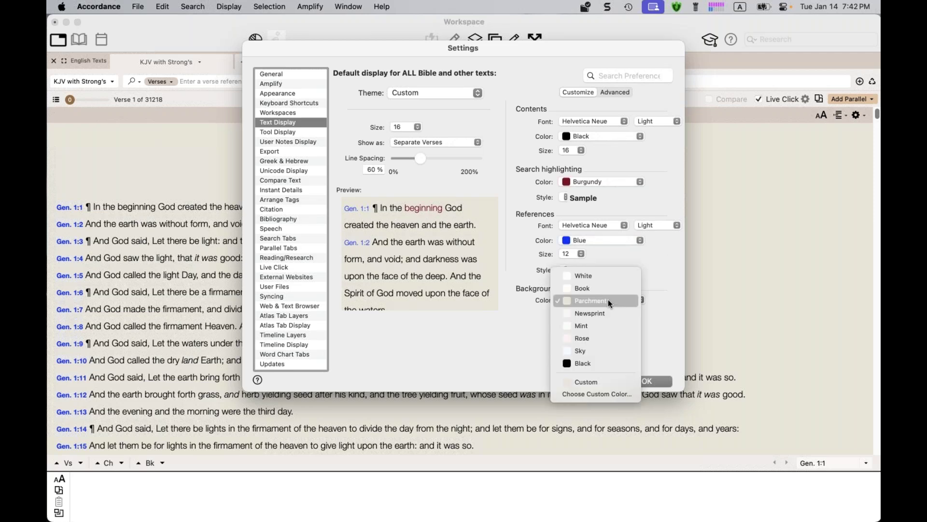
click(657, 274)
click(625, 92)
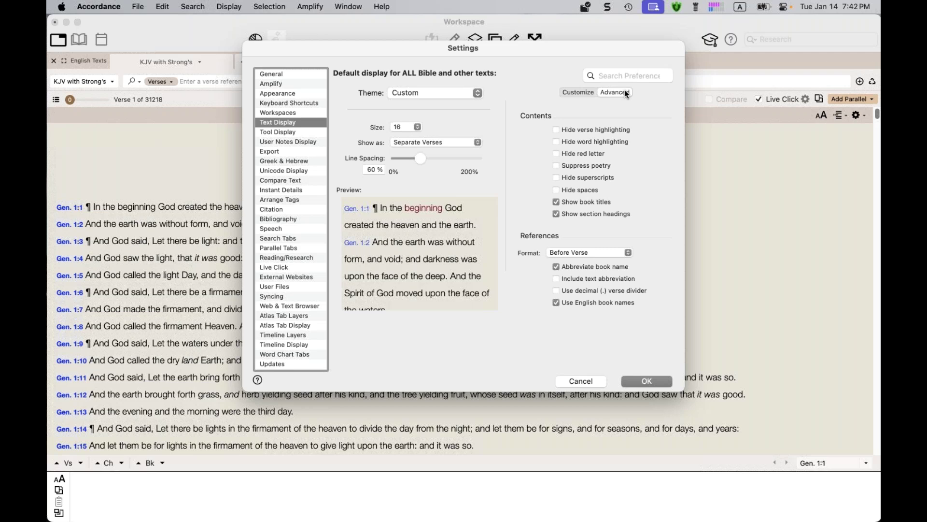
click(574, 92)
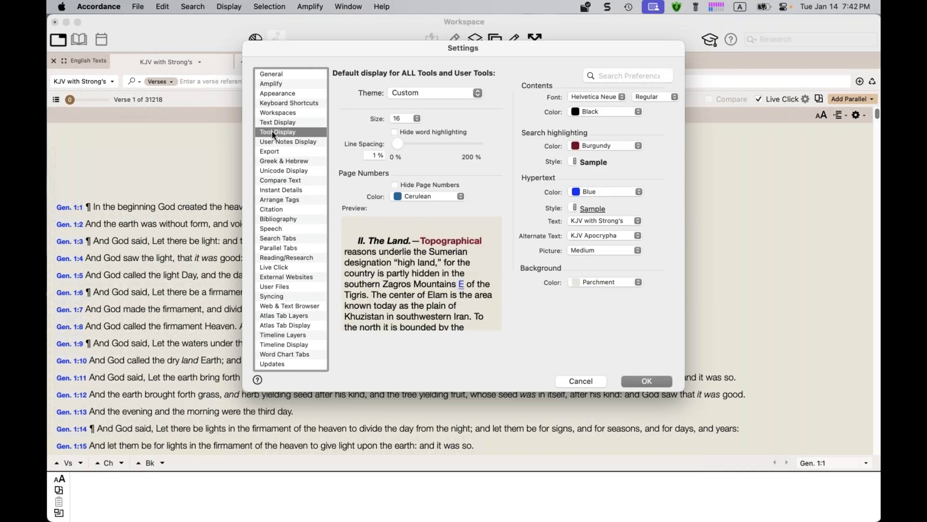
Review the Tool Display settings, including the page number color and the default hypertext Bible text choices
click(458, 197)
click(485, 196)
click(638, 221)
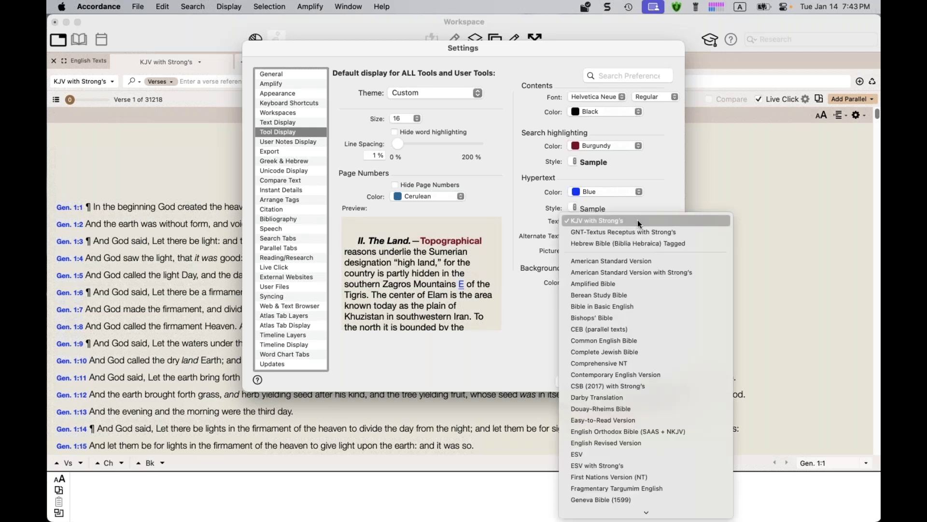
click(662, 201)
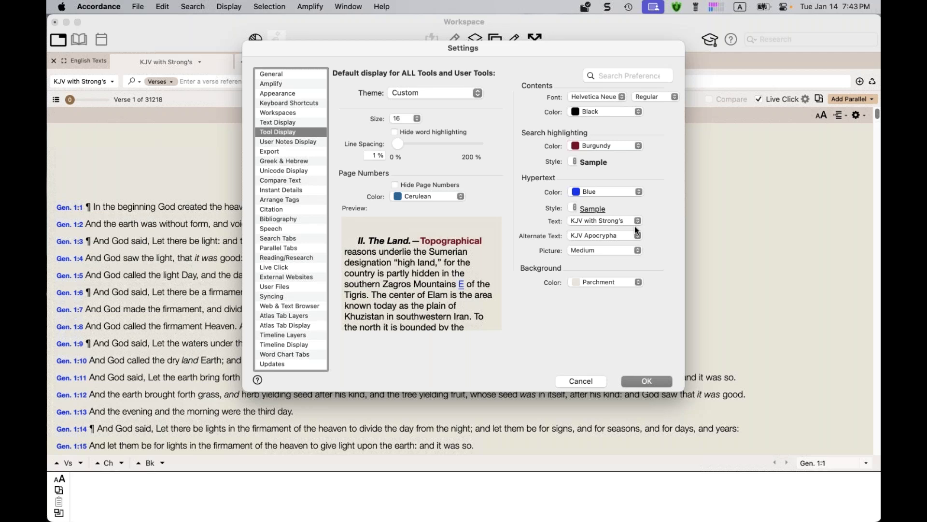
Display the User Notes Display settings and review the Reference Format choices, keeping Above Note
click(296, 144)
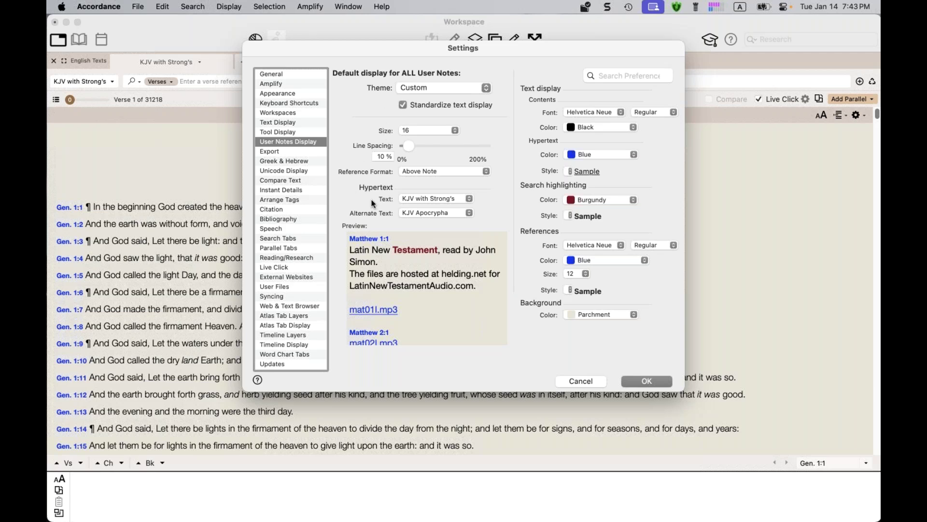
click(429, 171)
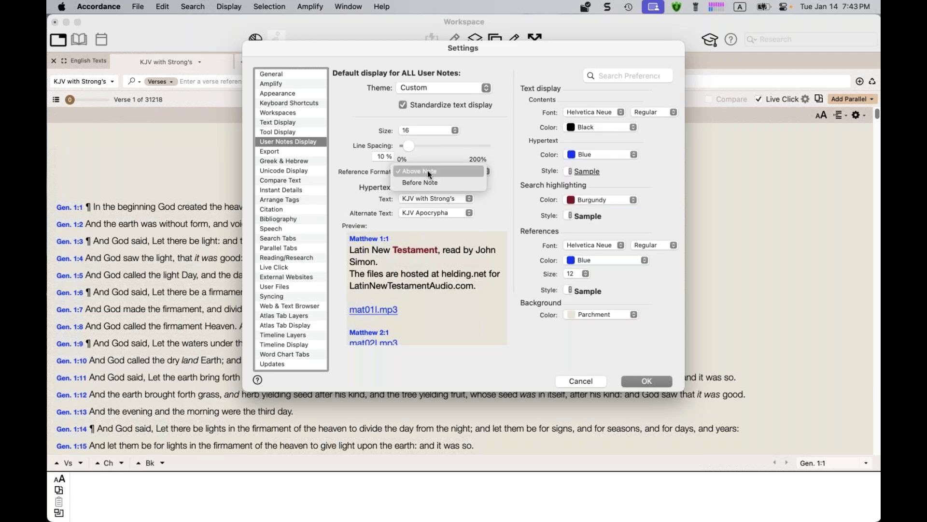
click(370, 179)
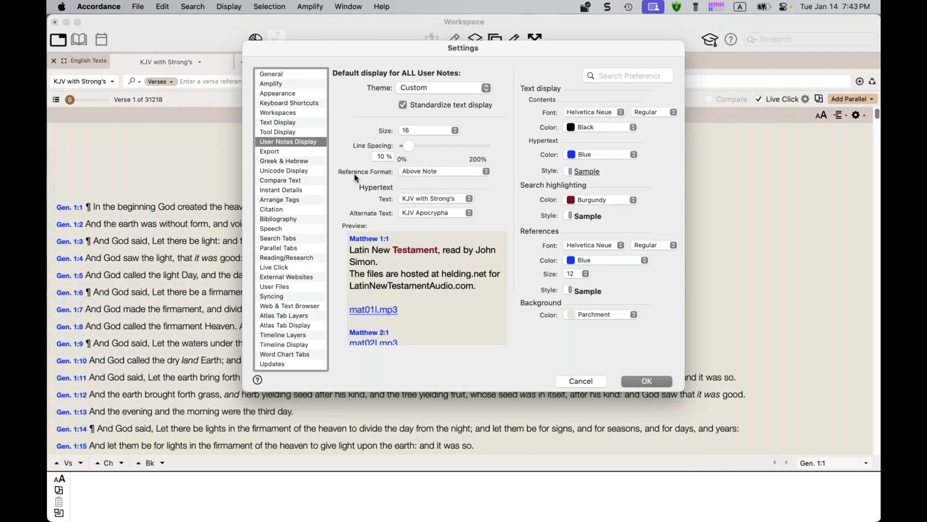
Display the Export settings and review the default font choices for Unicode export, keeping Accordance
click(299, 150)
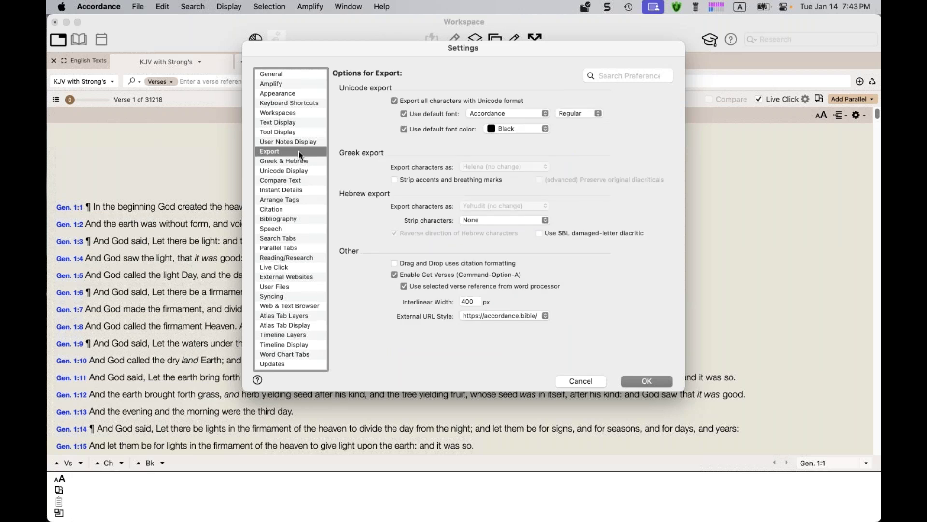
click(528, 114)
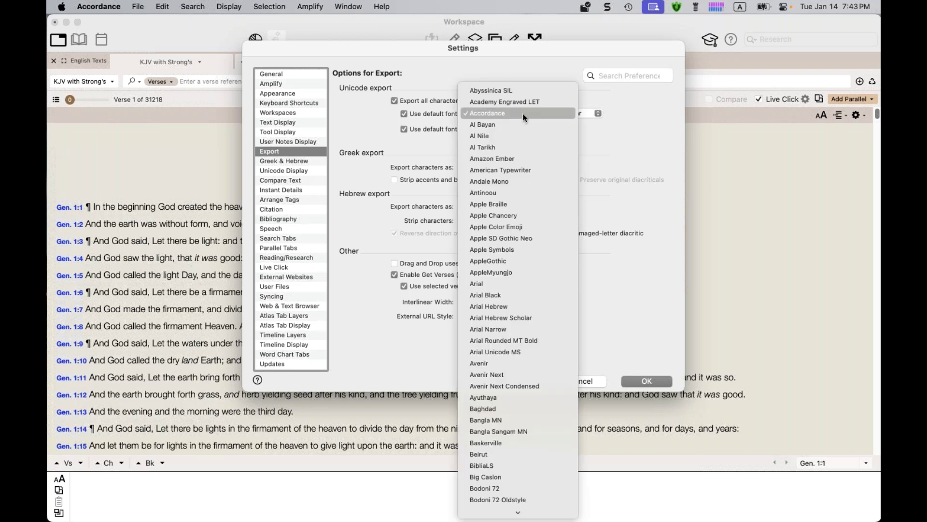
click(622, 129)
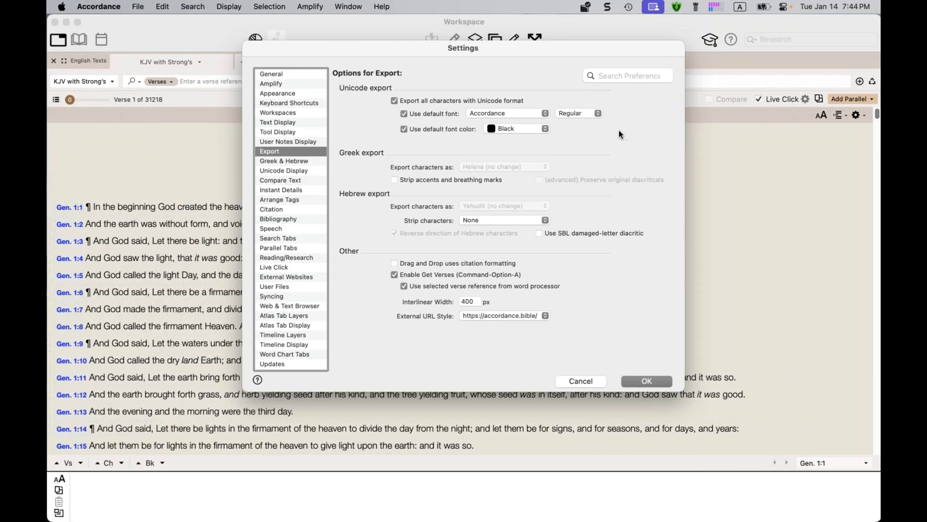
click(531, 114)
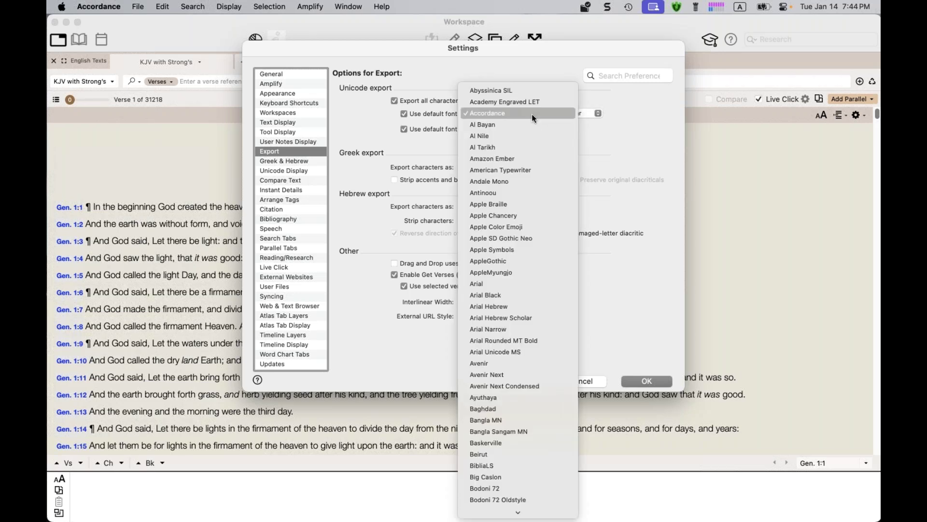
click(594, 160)
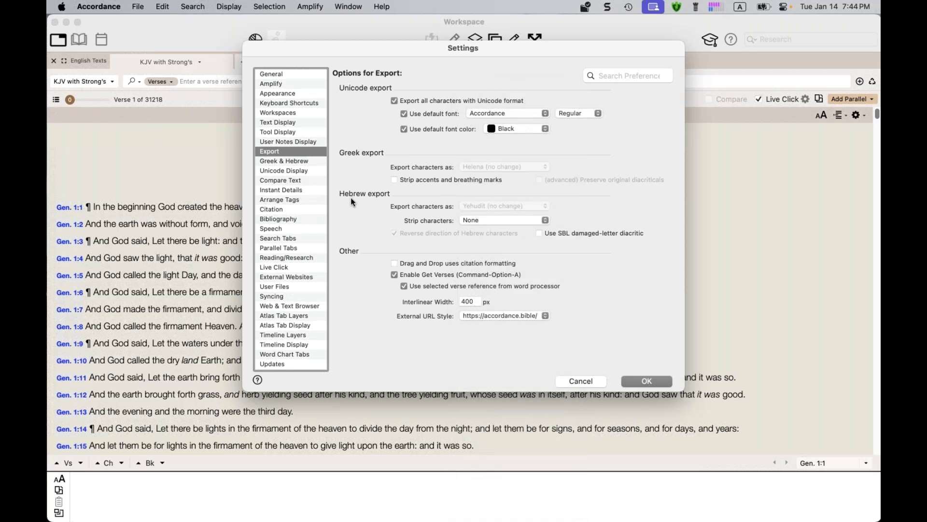
Review the Greek & Hebrew settings and the original language fonts in the Unicode Display settings
click(304, 163)
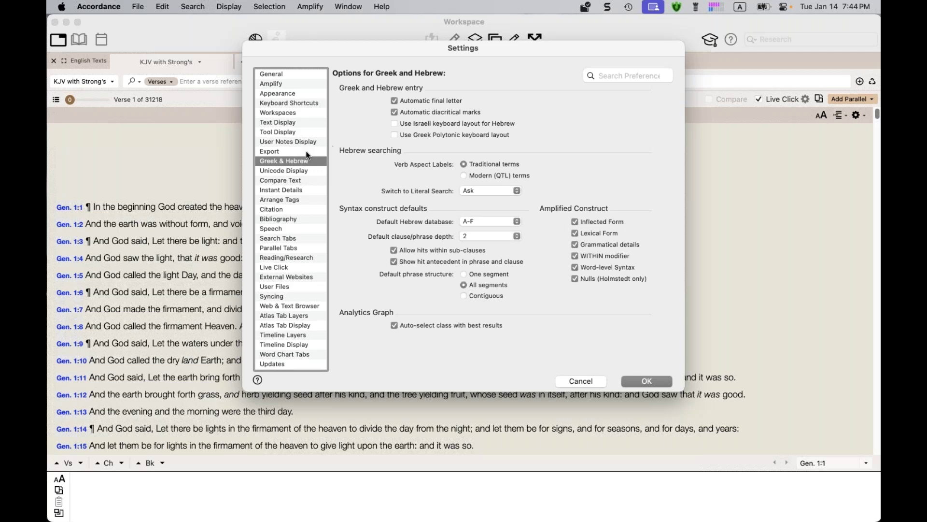
click(297, 172)
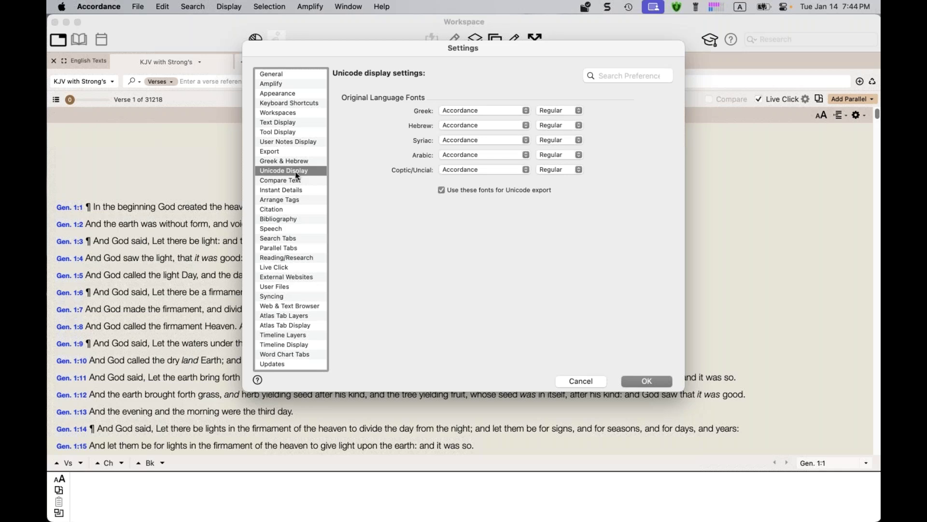
Display the Compare Text settings and review the Compare choices and the color codes for replaced, inserted, and deleted text
click(293, 181)
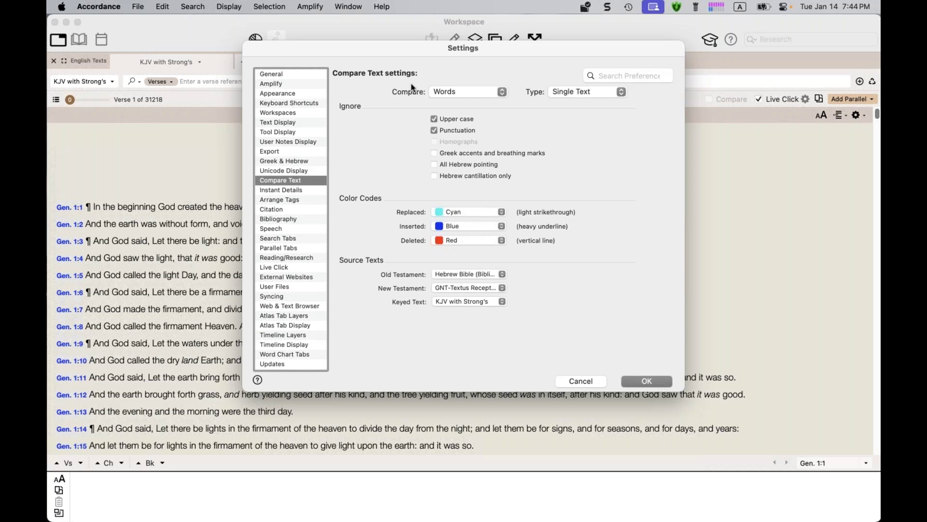
click(493, 90)
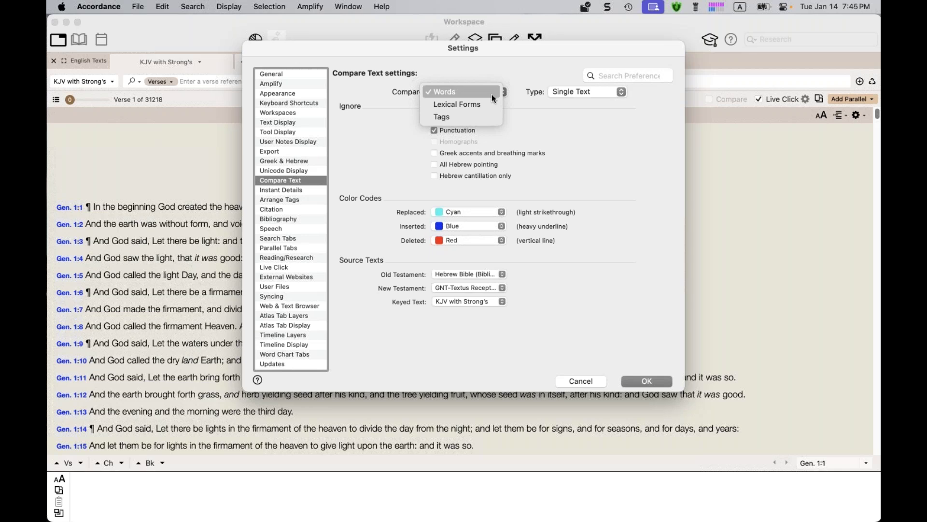
click(521, 111)
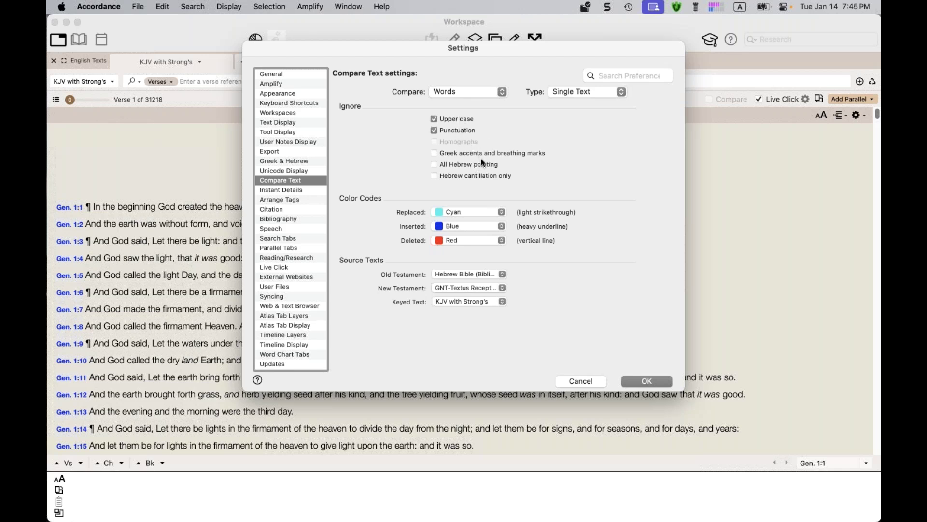
click(473, 215)
click(564, 208)
click(490, 227)
click(572, 226)
click(493, 240)
click(606, 229)
Display the Instant Details settings and review the font size choices for the Instant Details display
click(289, 190)
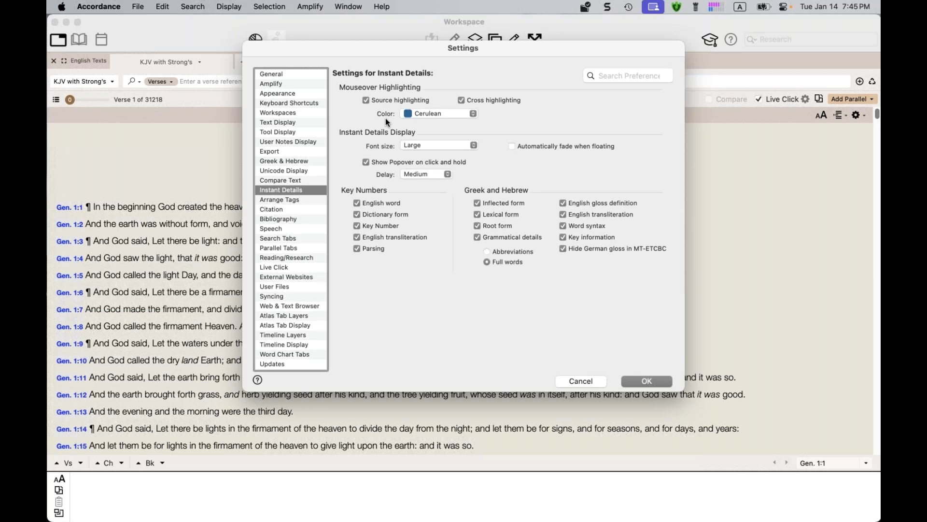
click(430, 146)
click(493, 156)
Display the Citation settings and review the Show As choices for the content and the content references
click(284, 212)
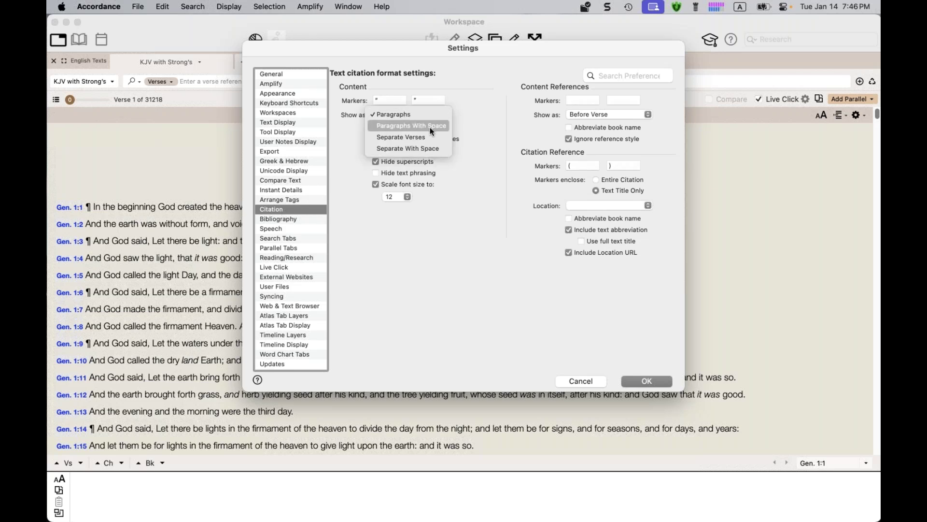
click(484, 137)
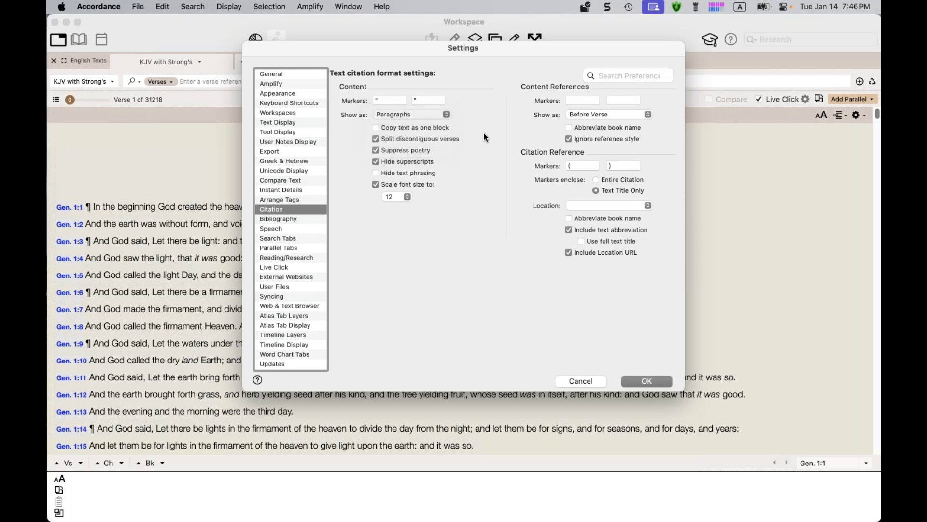
click(573, 114)
click(522, 120)
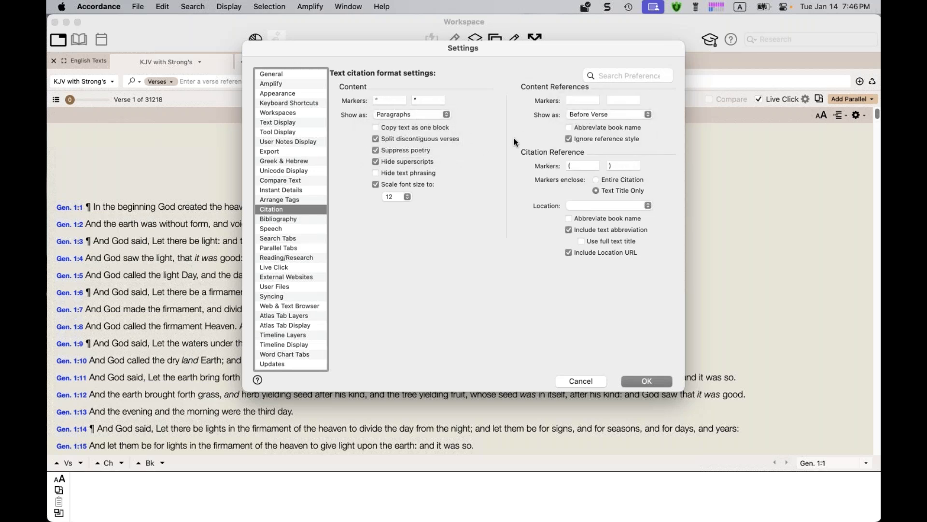
Display the Bibliography settings and review the citation format choices, keeping Turabian Bibliography
click(308, 221)
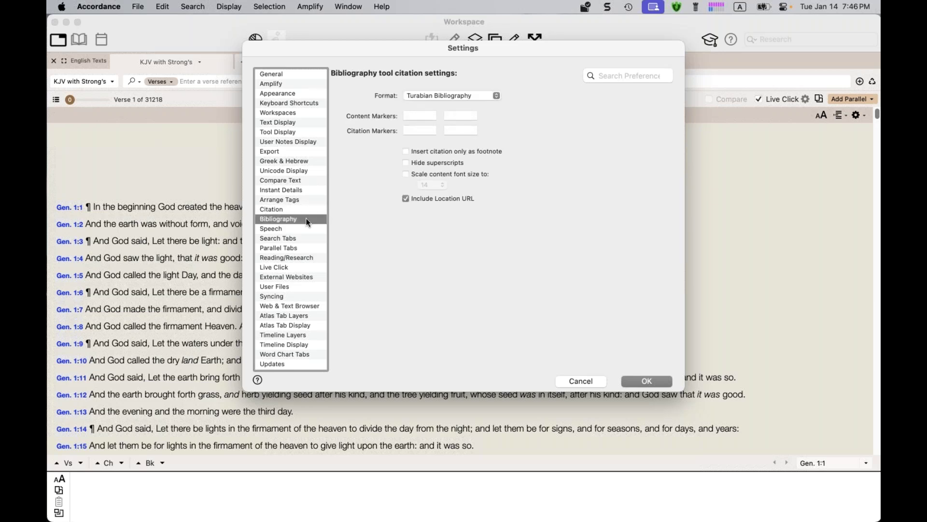
click(497, 94)
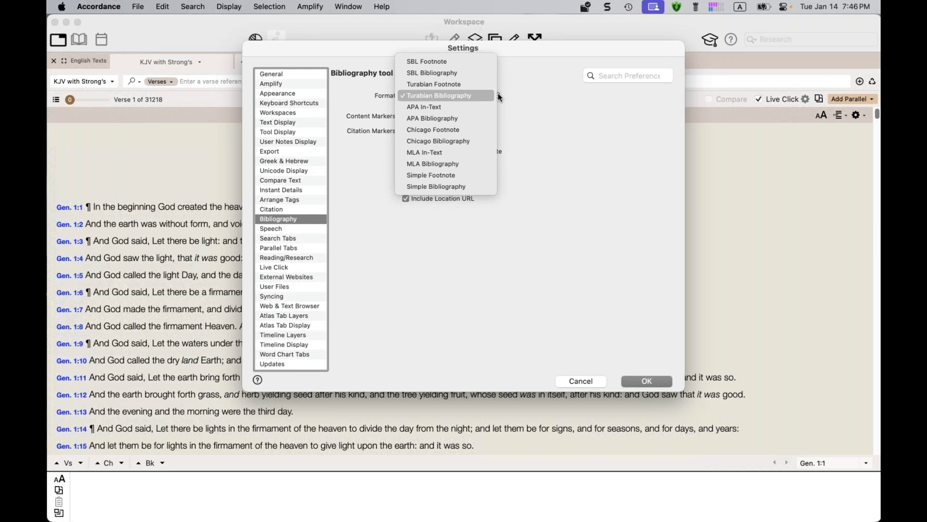
click(525, 127)
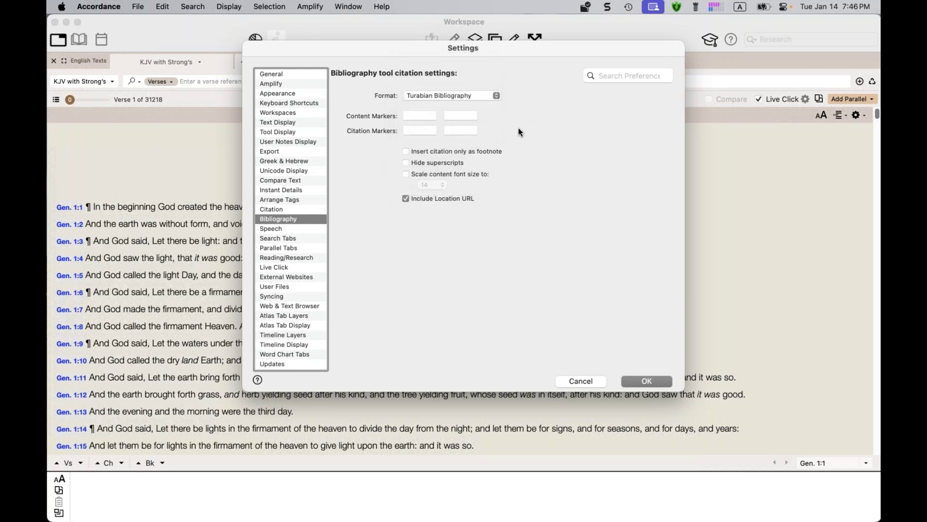
Display the Search Tabs settings and review the default text choices for new search tabs, keeping KJV with Strong's
click(283, 239)
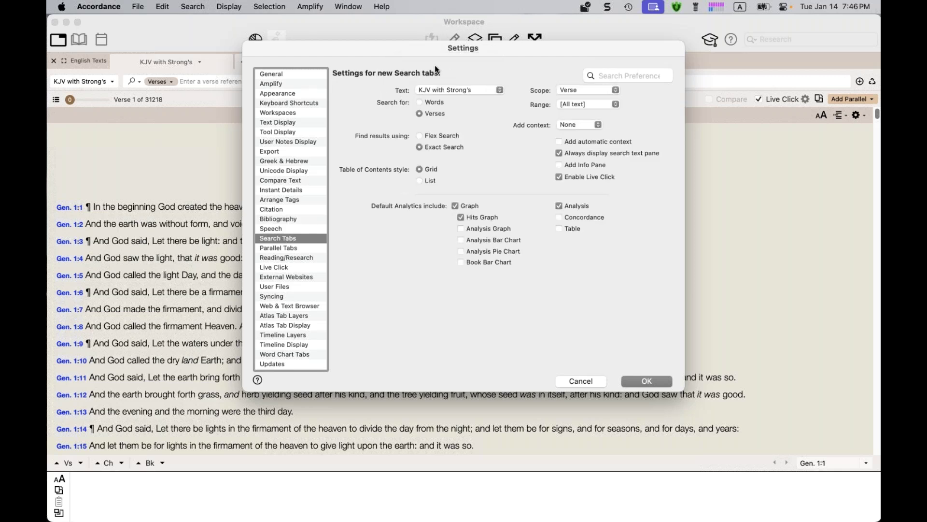
click(453, 90)
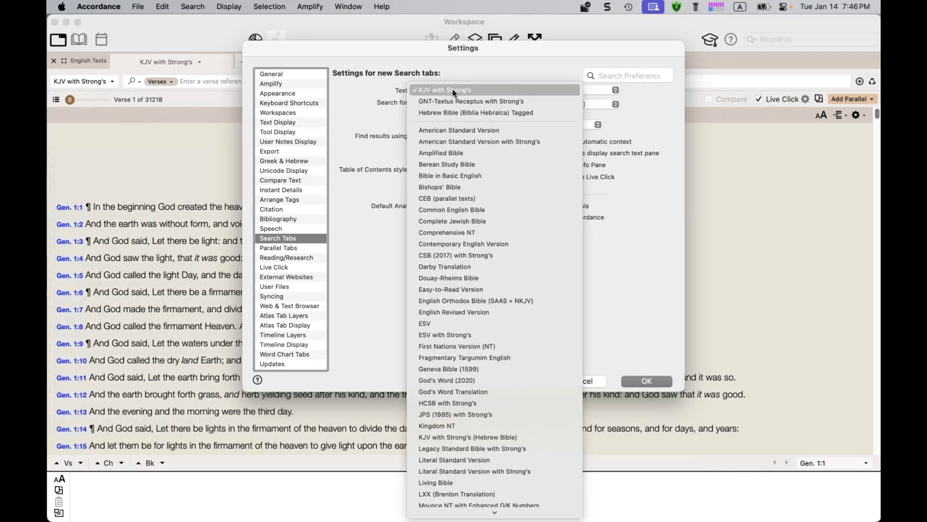
click(453, 89)
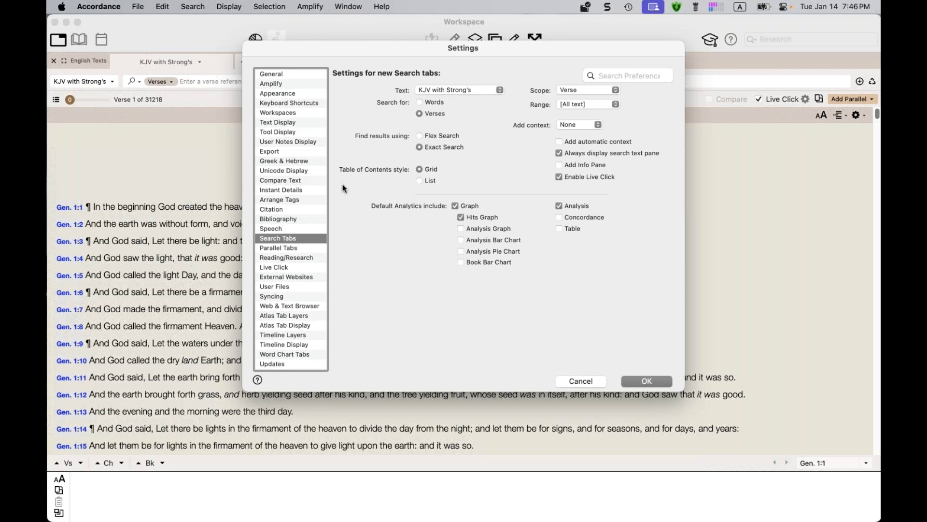
Display the Reading/Research settings and review the choices for the default devotional
click(298, 259)
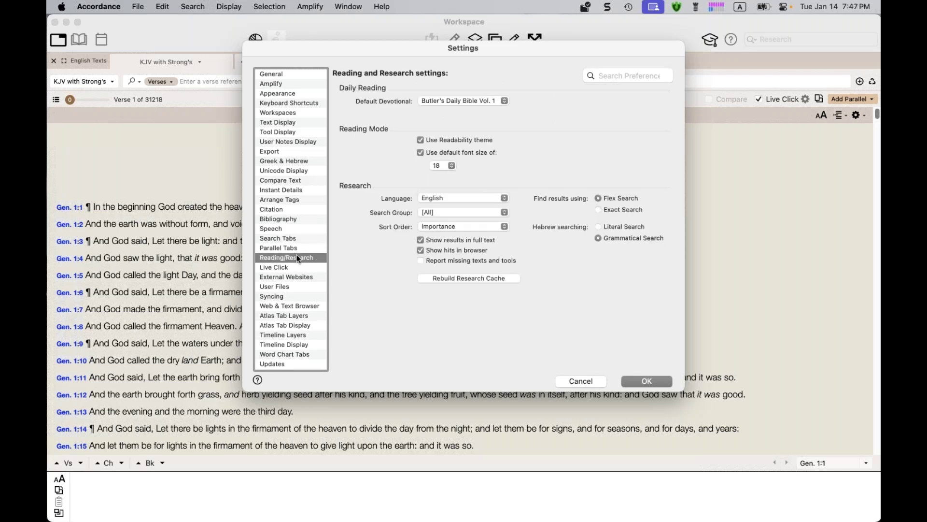
click(505, 102)
click(564, 104)
Review the Live Click settings and look through the list of sites in the External Websites settings
click(303, 269)
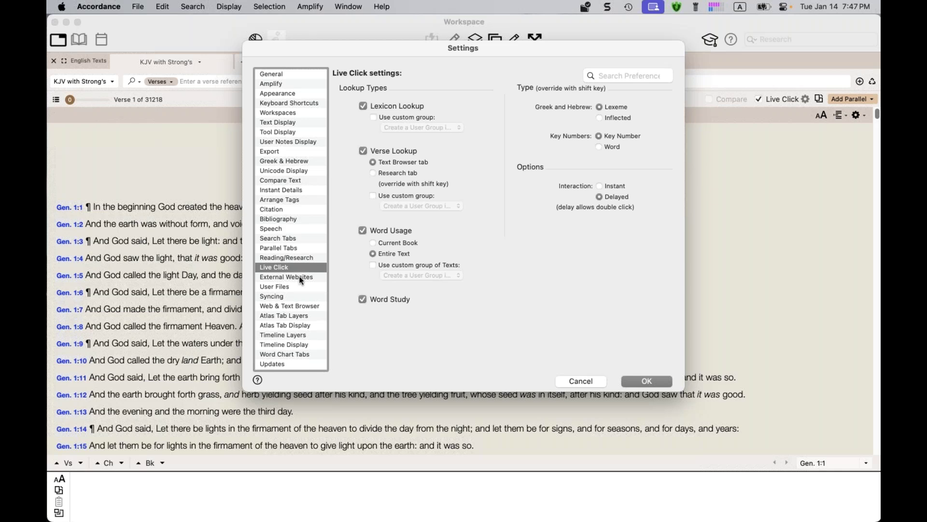
click(299, 278)
scroll(392, 207, down, 8)
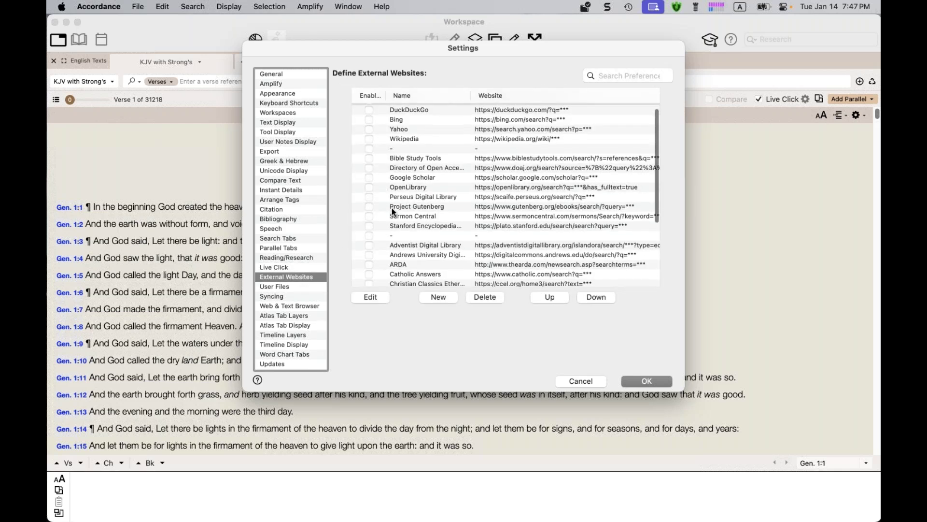
Look through the rest of the External Websites list and display the User Files settings
scroll(393, 211, down, 2)
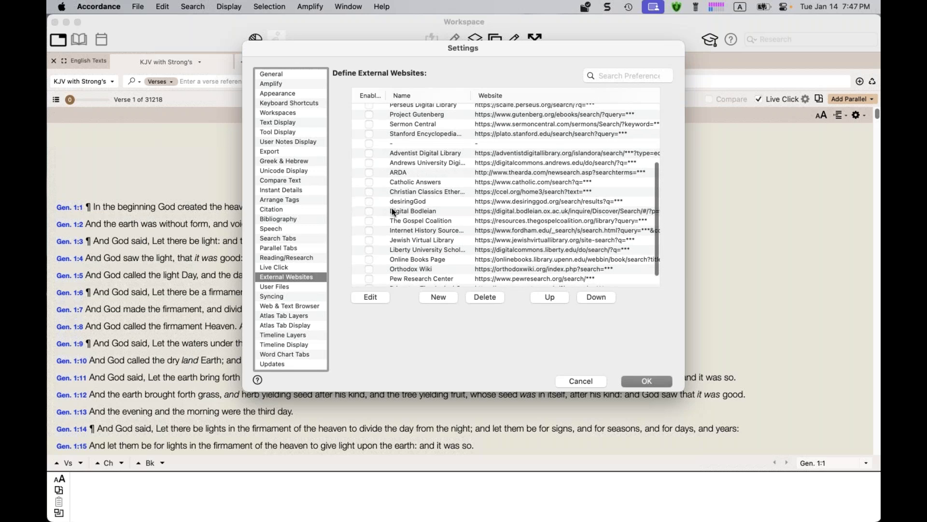
scroll(392, 211, up, 10)
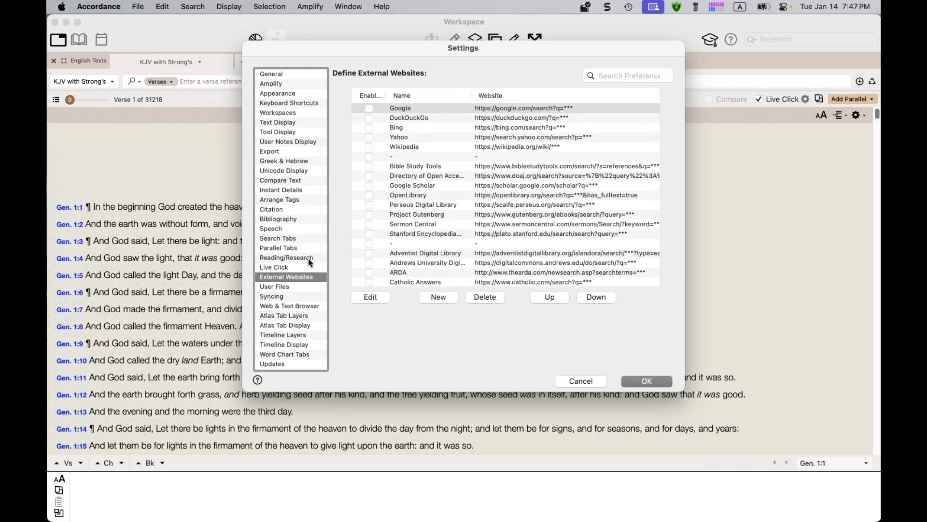
click(285, 288)
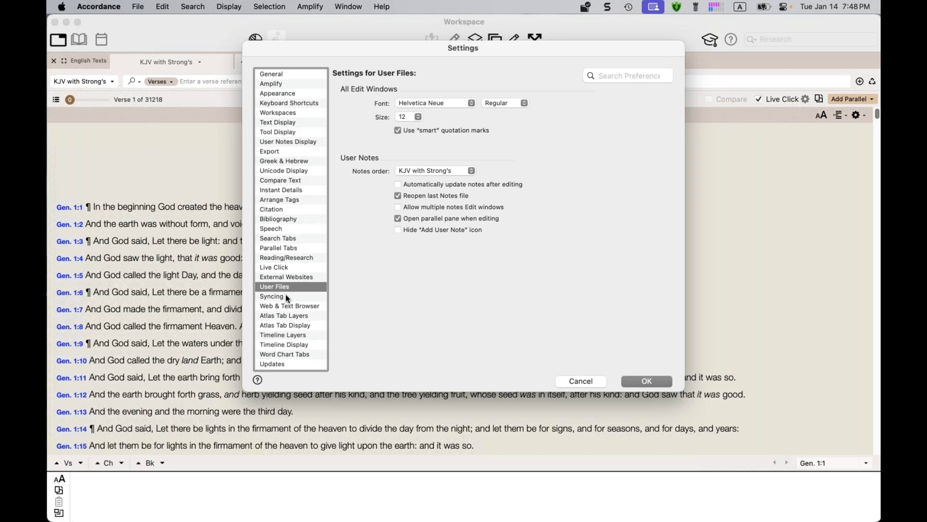
Review the Syncing, Web & Text Browser and Updates settings, and accept and close the settings
click(287, 296)
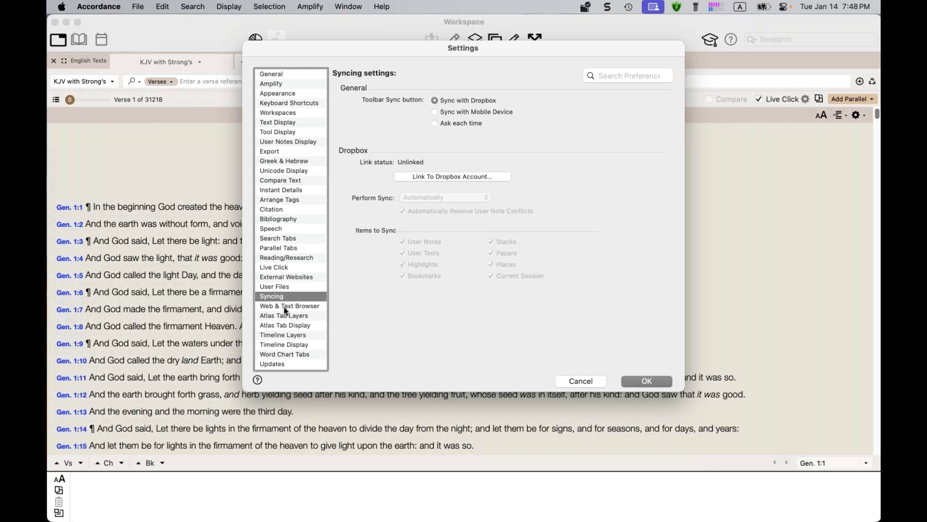
click(286, 307)
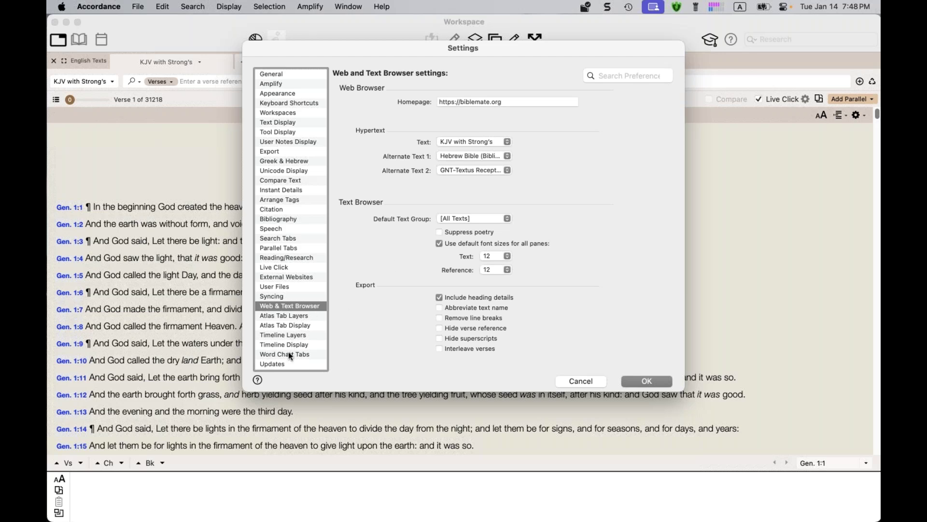
click(292, 365)
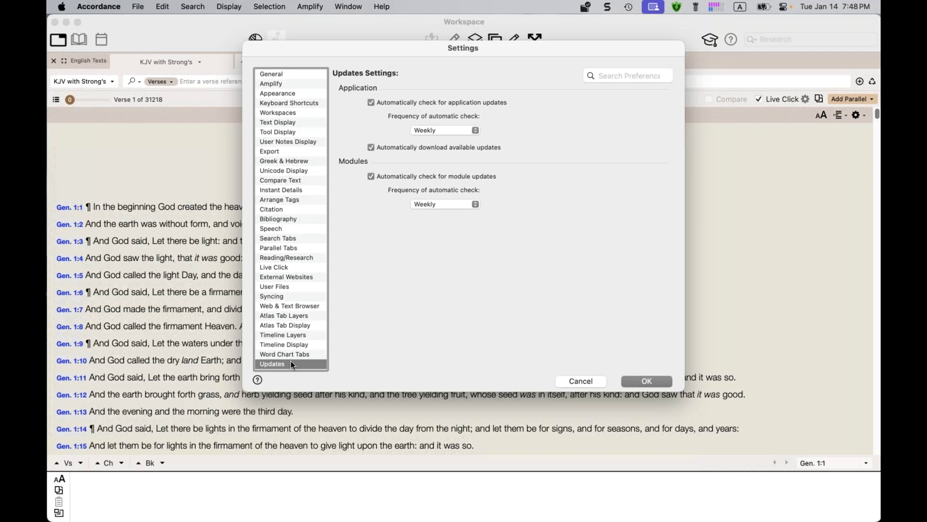
click(647, 382)
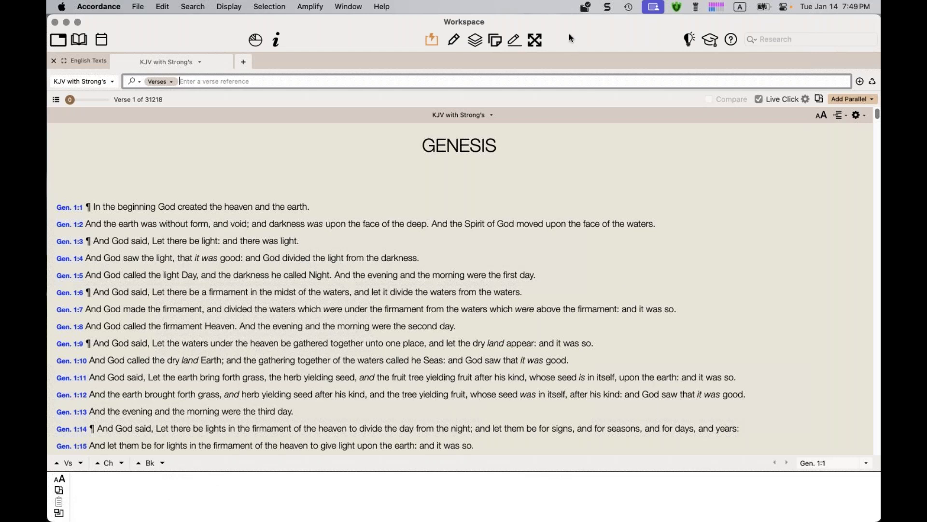
Search the Library for "erickson" and open Erickson's Christian Theology (3rd ed.)
click(79, 43)
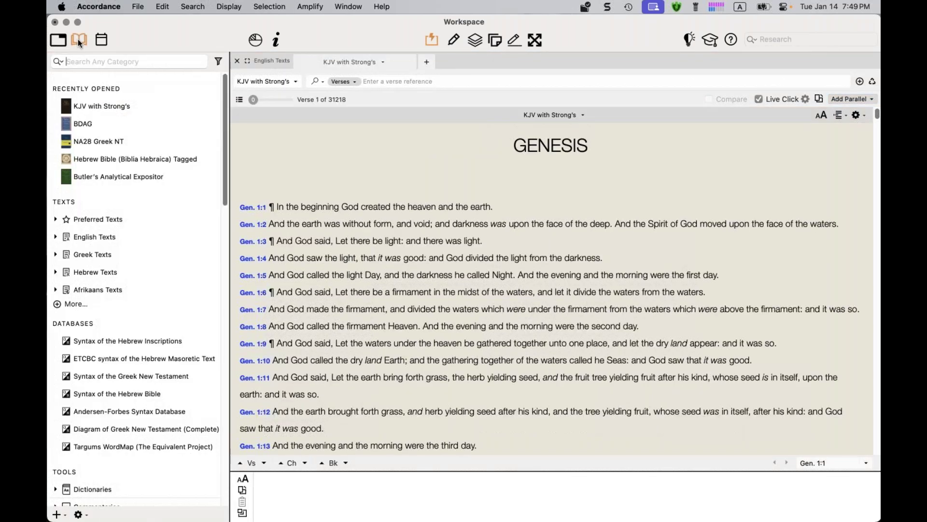
click(83, 66)
text(erix)
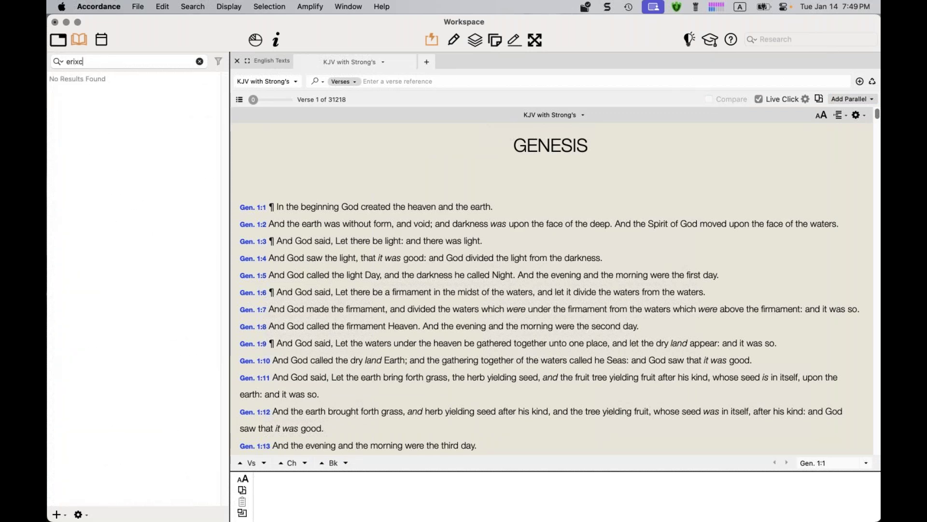
key(BackSpace)
text(ckson)
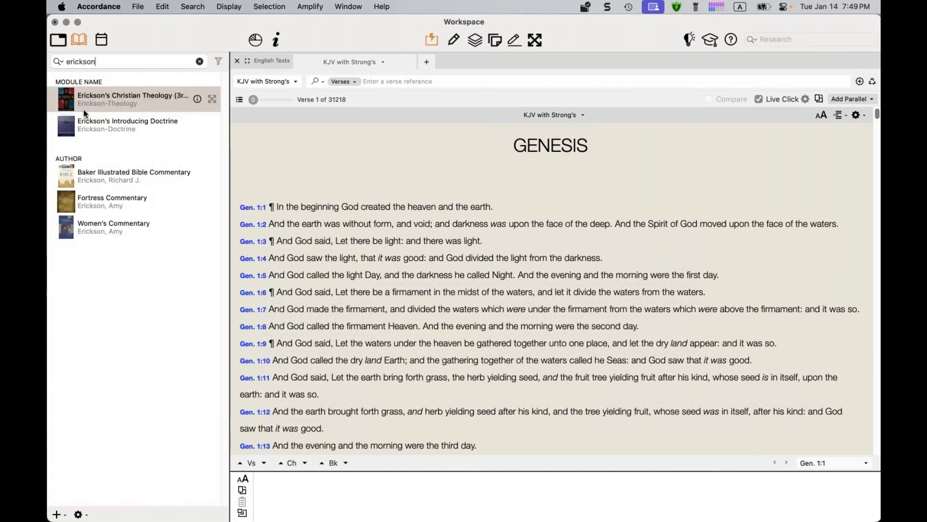
double_click(87, 100)
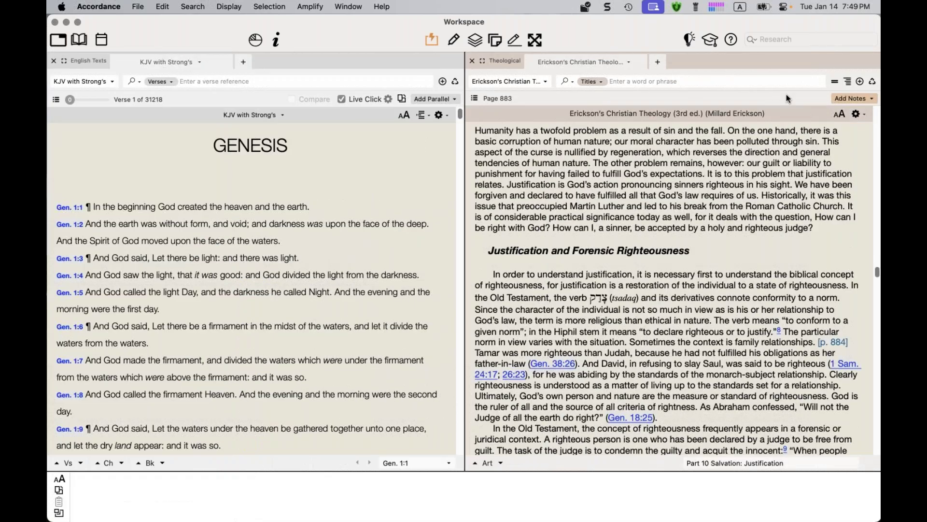
Enlarge the text of Erickson's Christian Theology by two increments and select the first paragraph under the Justification heading
click(840, 114)
click(840, 114)
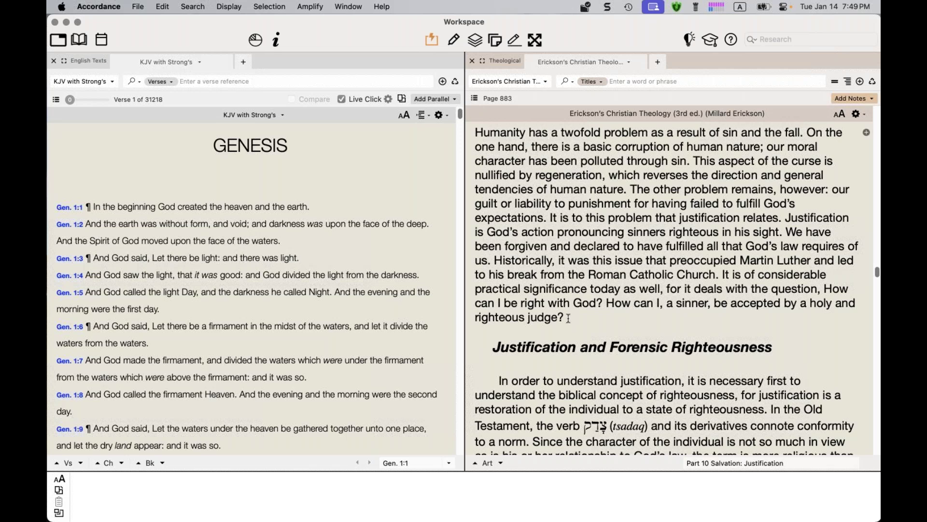
scroll(502, 203, up, 3)
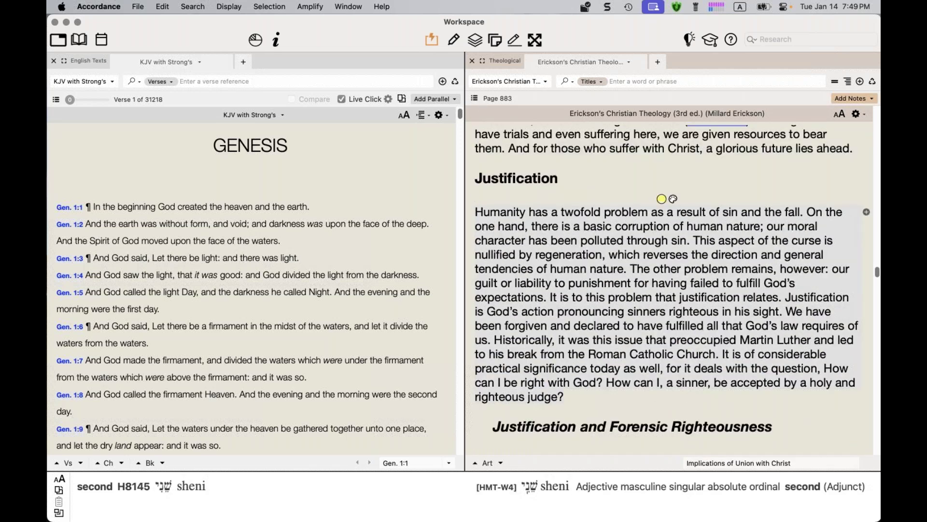
Review the Copy As formats available for the selected Justification paragraph and close the Theological zone
right_click(492, 224)
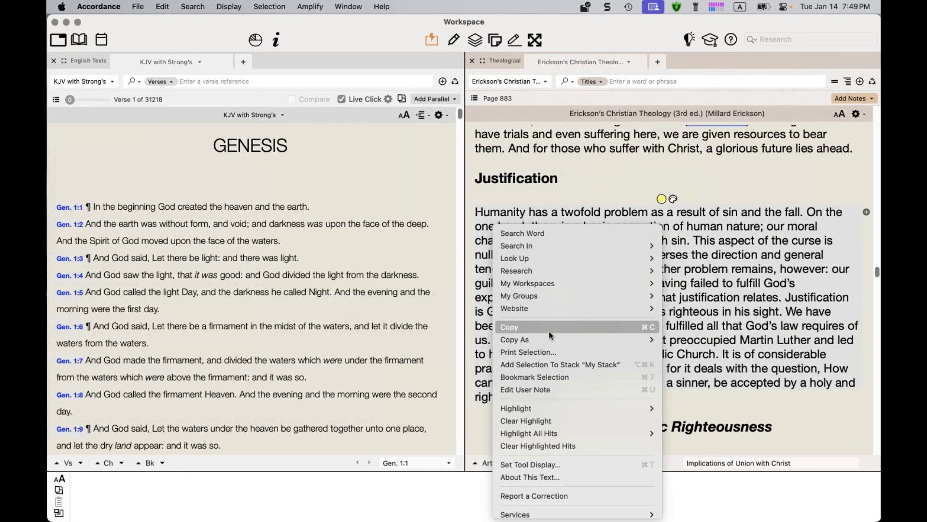
mouse_move(551, 338)
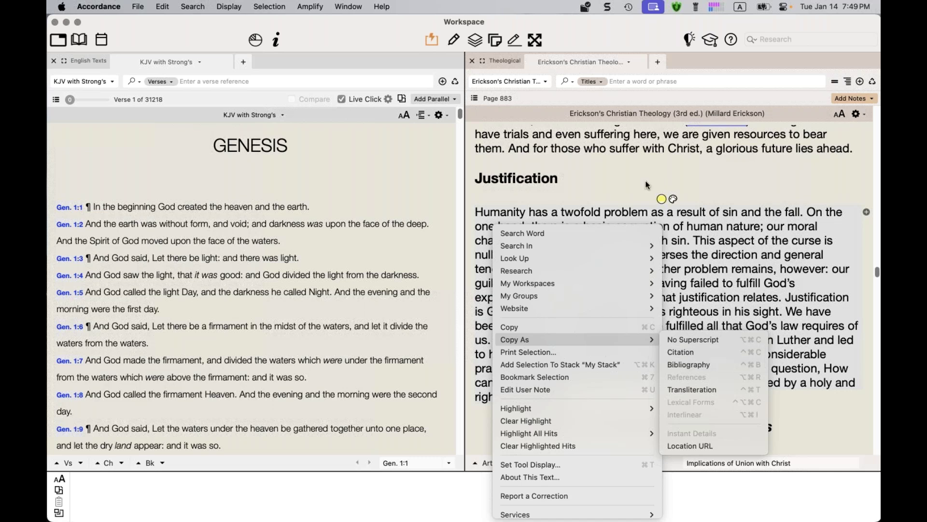
click(621, 183)
scroll(621, 182, down, 2)
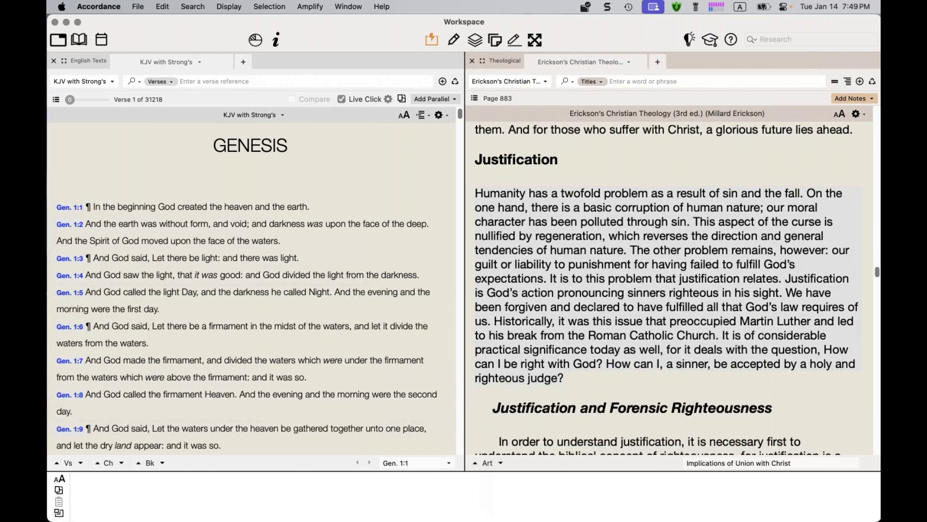
click(472, 61)
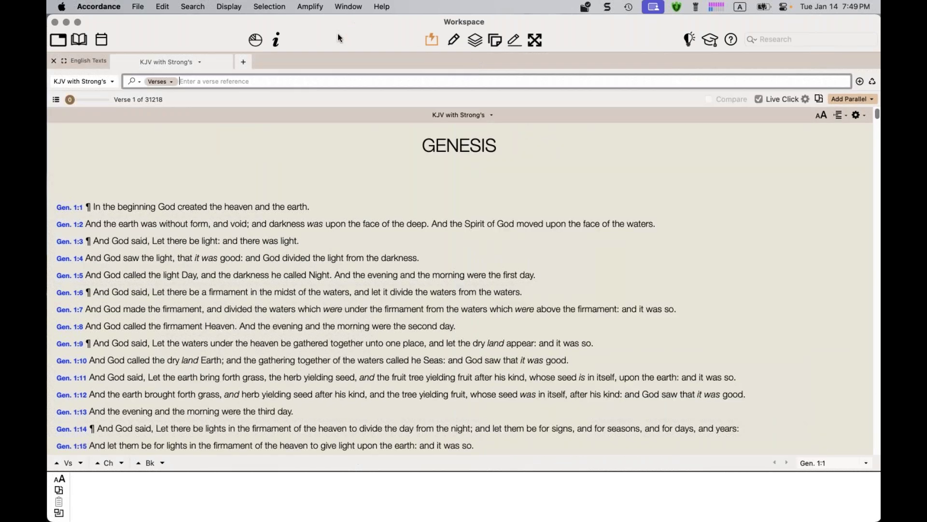
Open a new Web Browser tab to show the BibleMate homepage and close it again
click(137, 7)
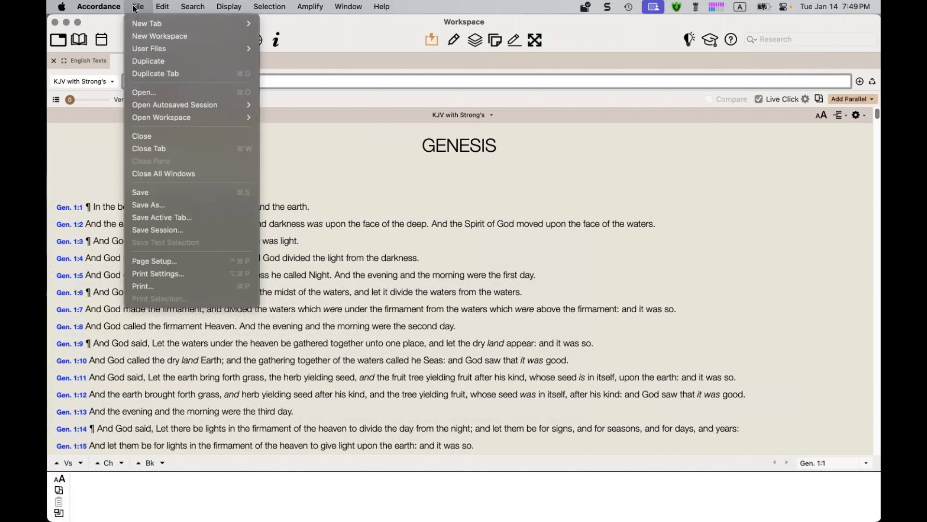
mouse_move(202, 24)
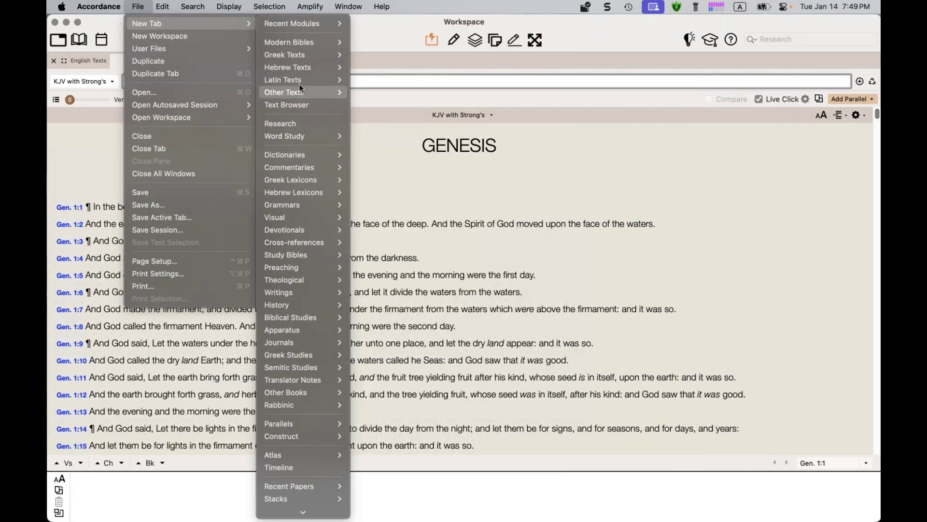
scroll(309, 108, down, 2)
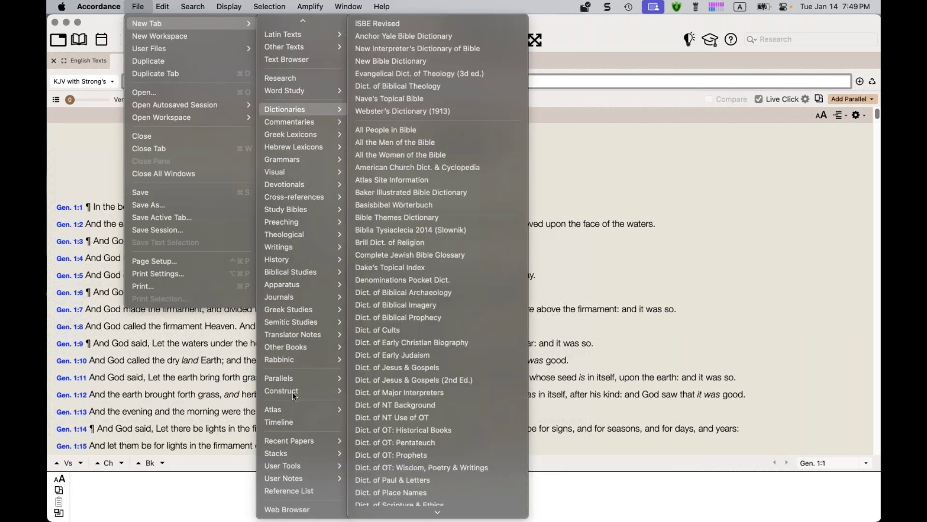
click(291, 509)
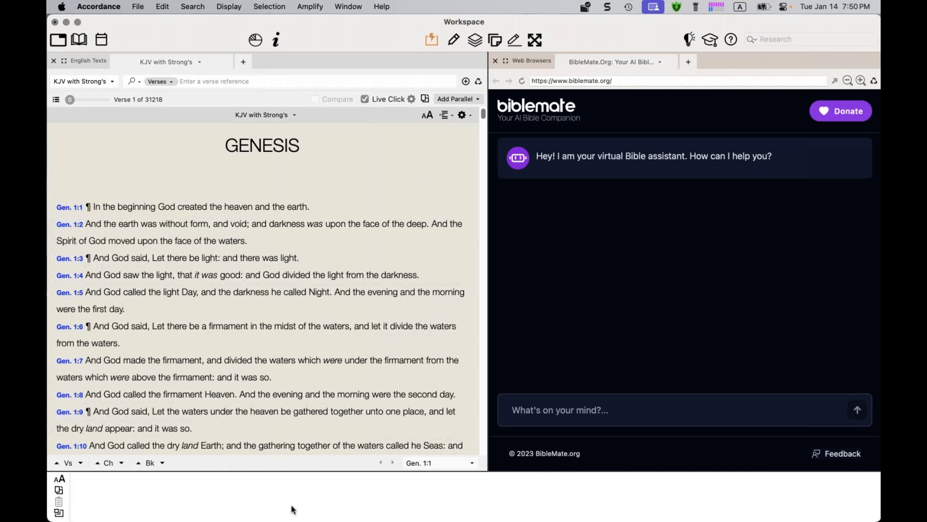
click(495, 62)
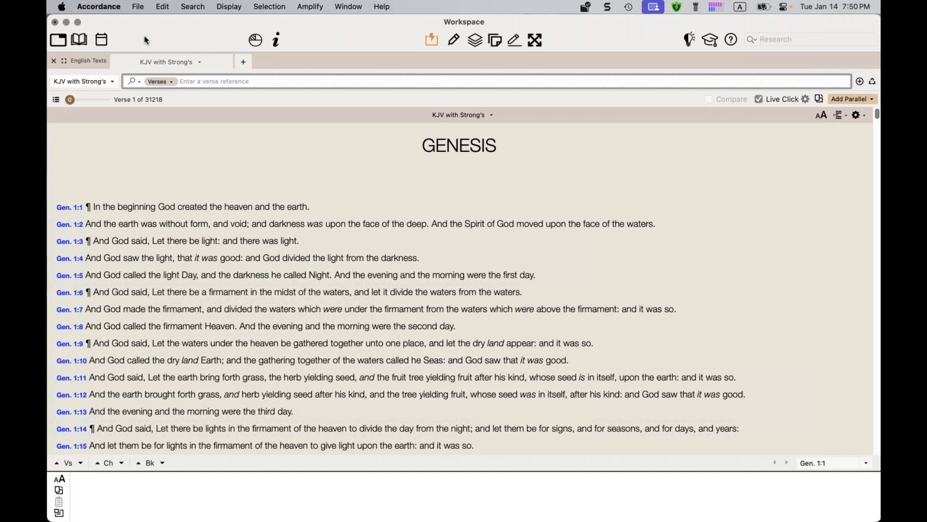
Open the saved Complete Biblical Library workspace from the Library, close it again, and collapse the My Workspaces folder
click(141, 11)
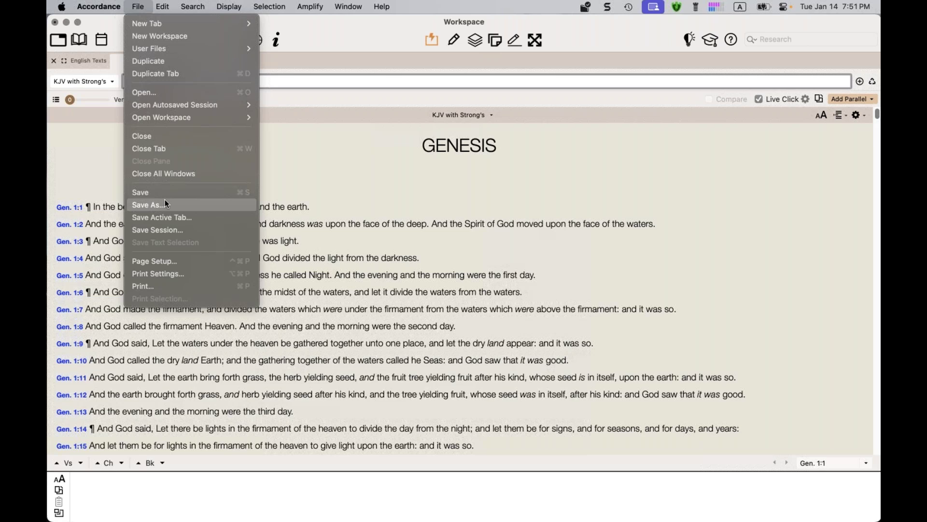
click(323, 39)
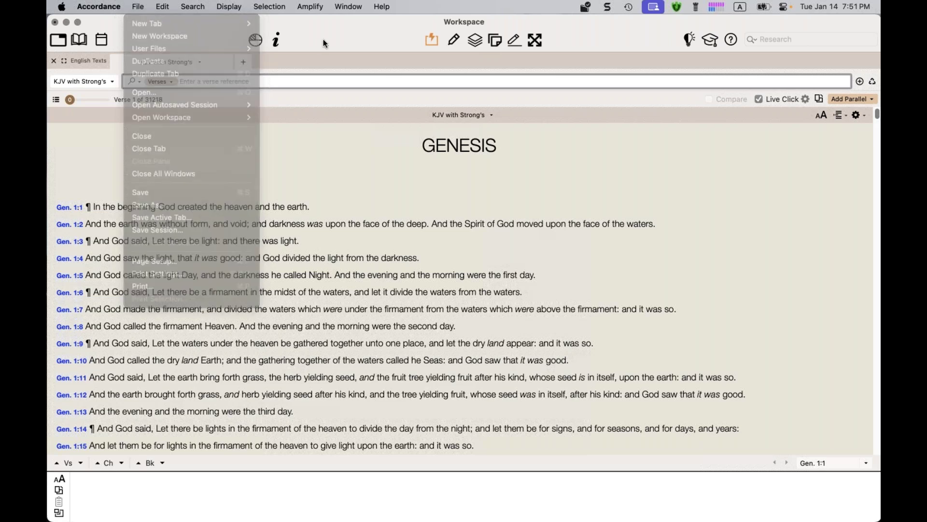
click(82, 42)
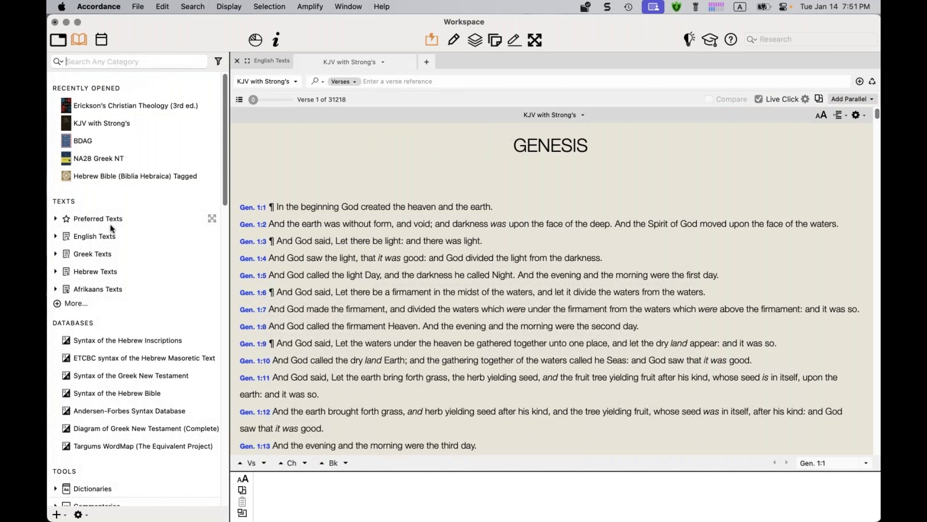
scroll(110, 226, down, 15)
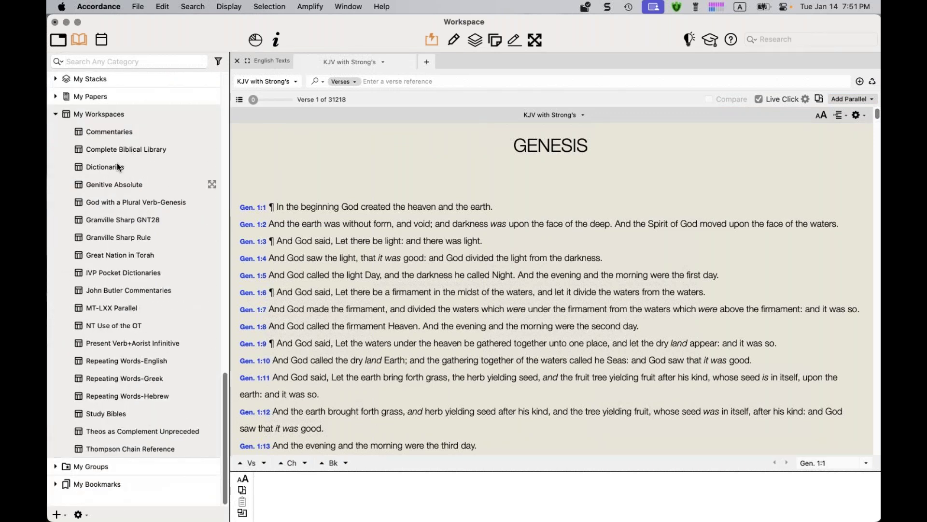
double_click(108, 151)
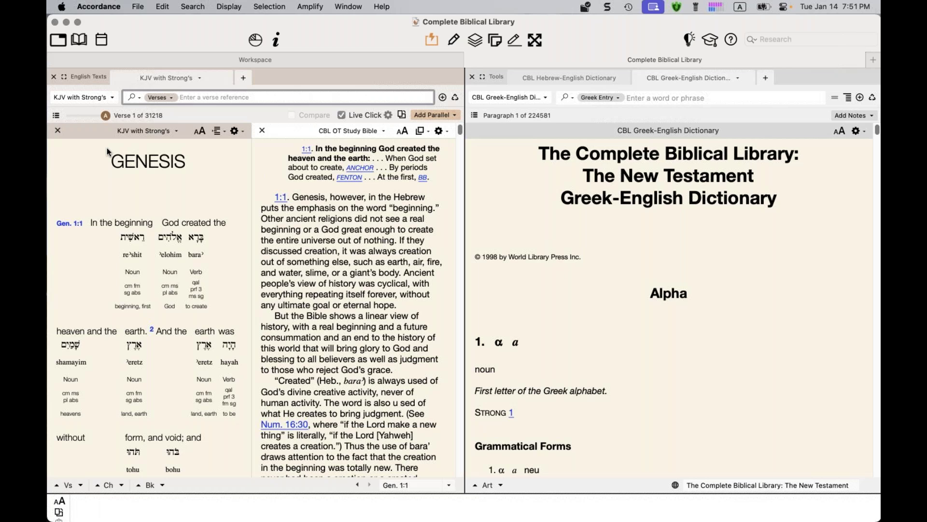
click(473, 61)
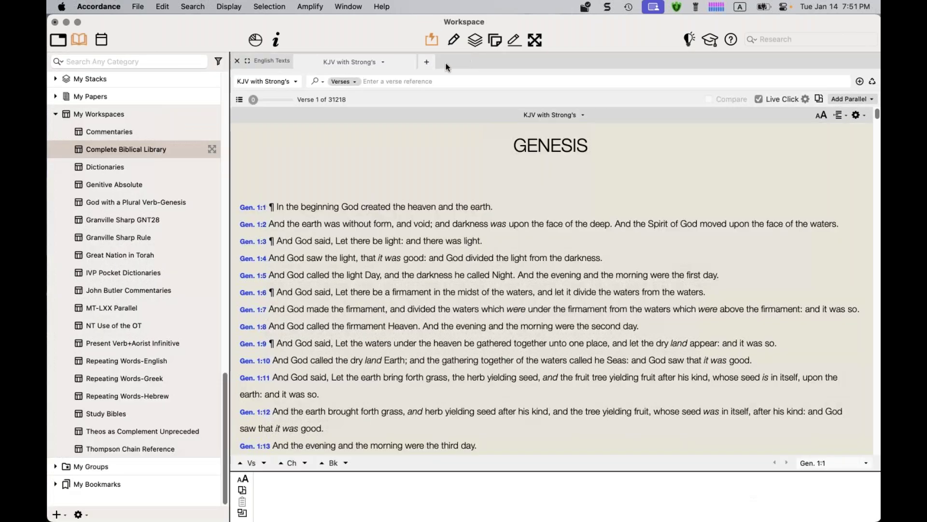
click(55, 117)
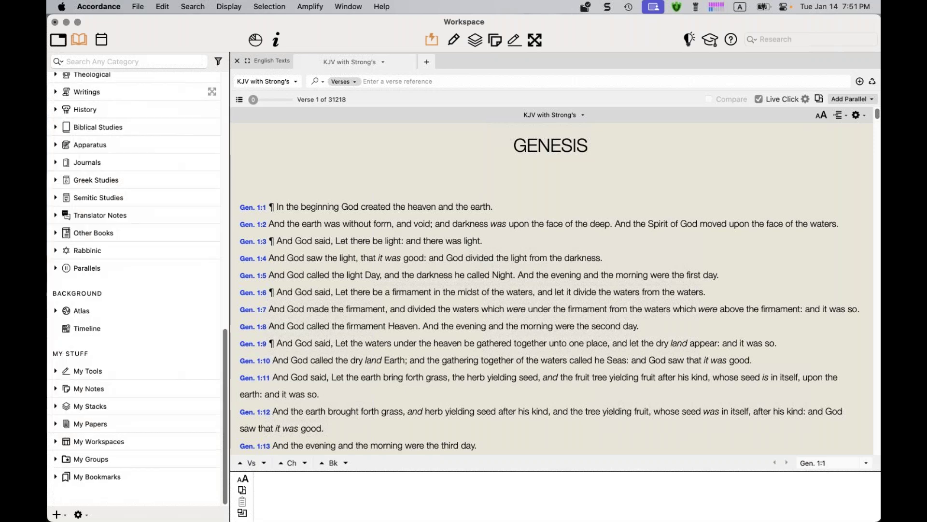
Review the available commands for saving the workspace, the active tab or the whole session
click(138, 7)
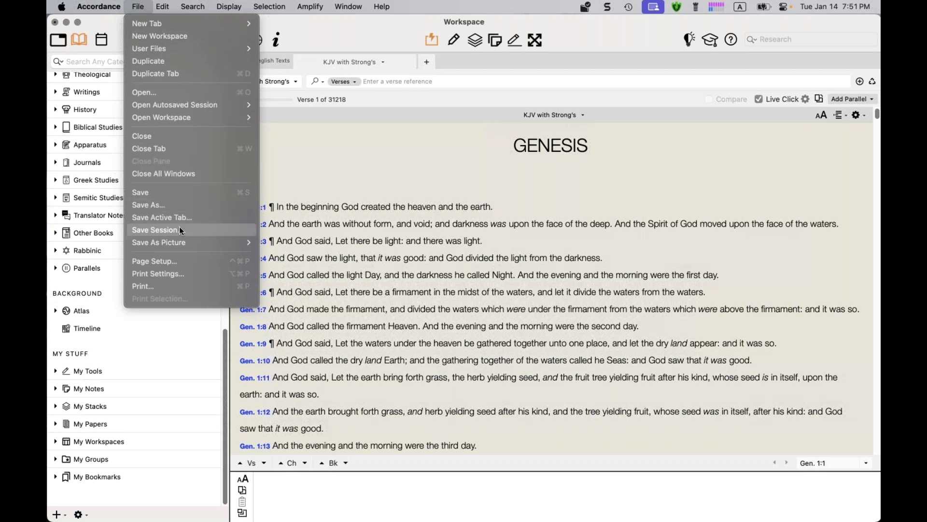
click(148, 5)
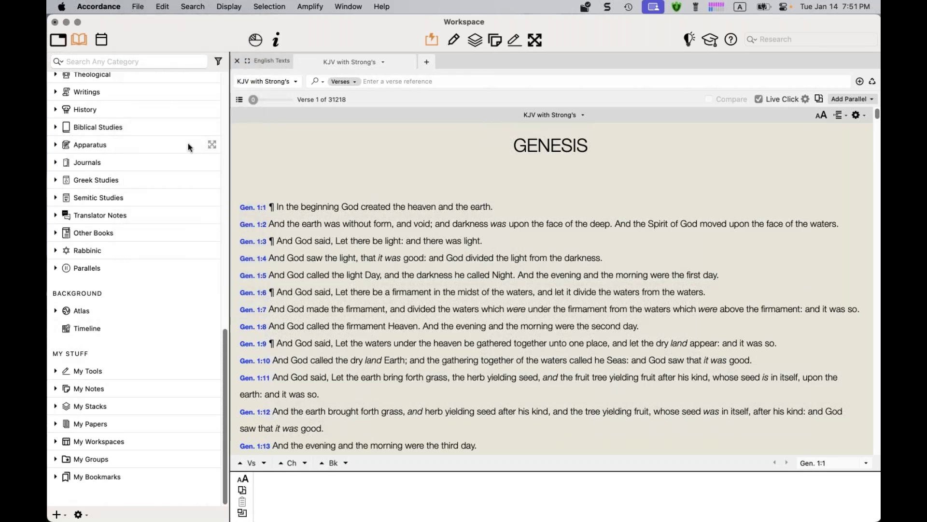
scroll(188, 146, up, 5)
scroll(188, 144, up, 3)
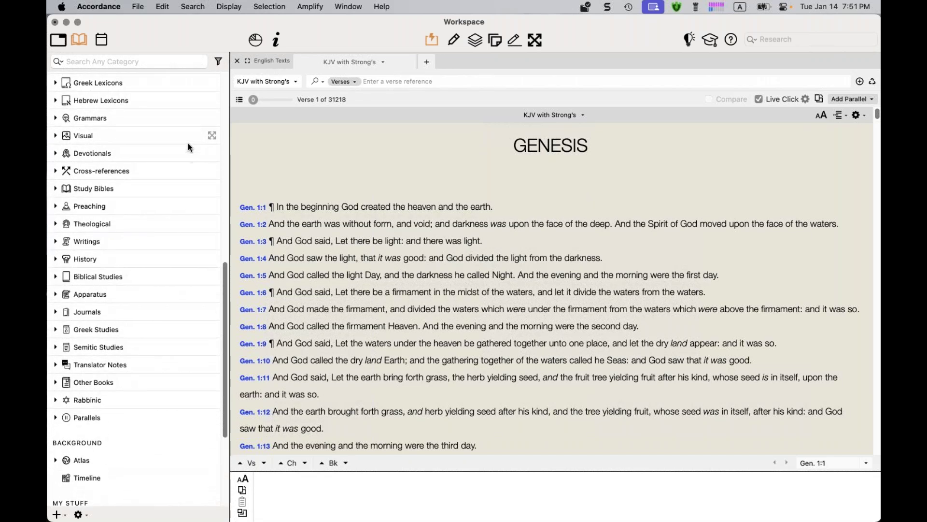
Open the application settings and review the General, Appearance, Workspaces and Text Display categories
click(98, 6)
click(114, 129)
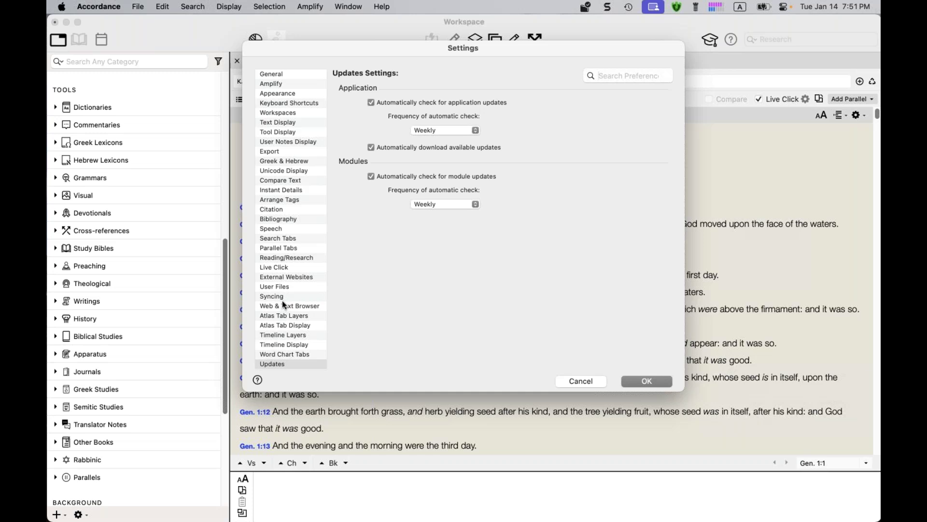
click(286, 76)
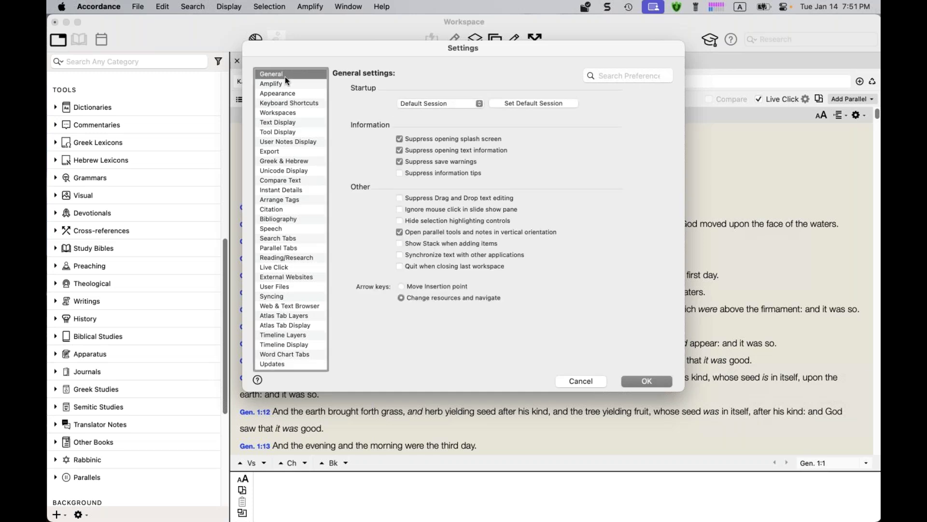
key(Down)
key(Down)
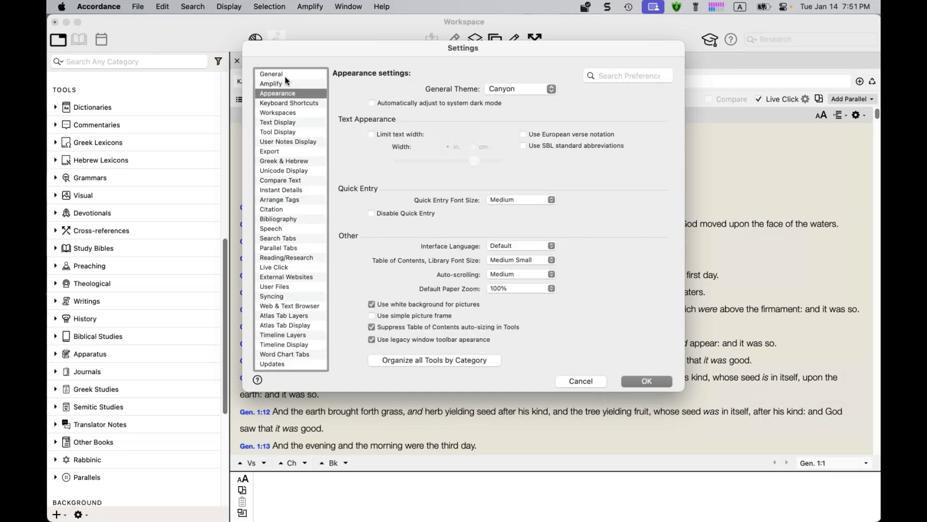
key(Down)
key(Down)
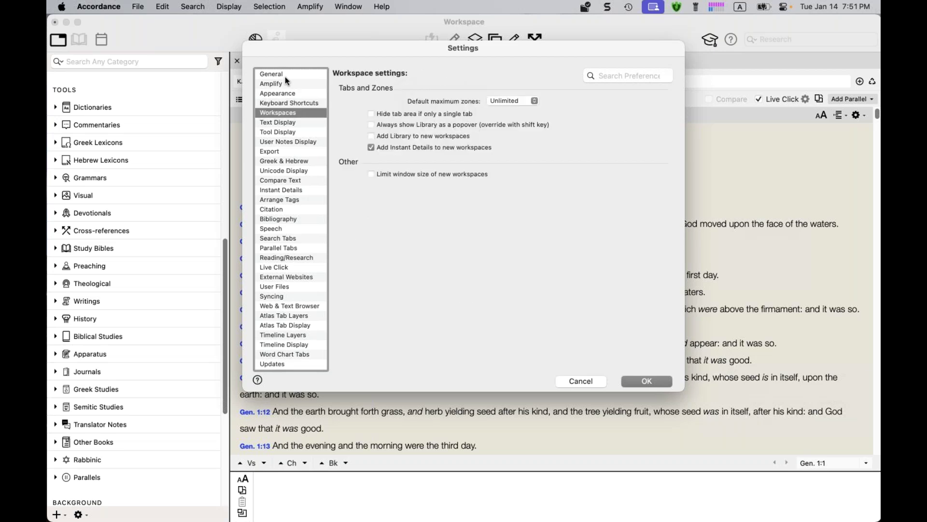
key(Down)
key(Down)
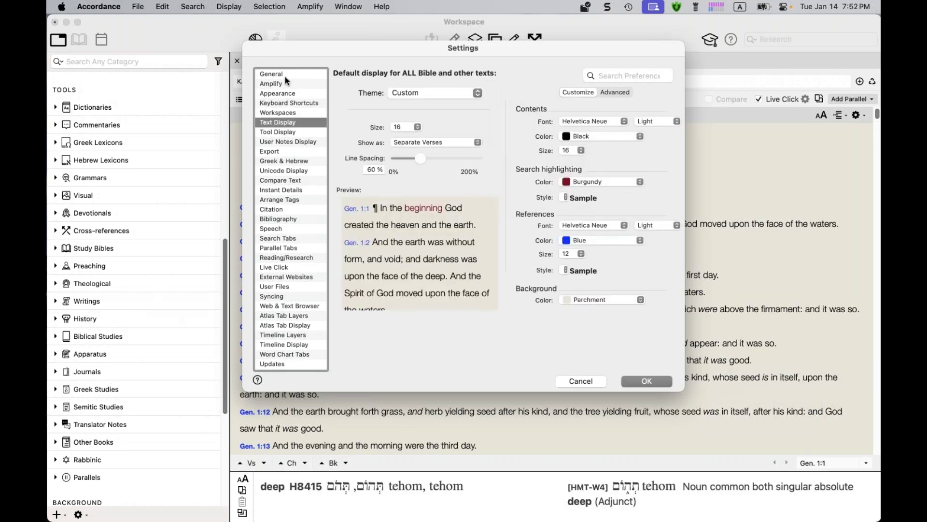
Review the Export, Greek & Hebrew, Unicode Display, Compare Text and Instant Details settings, then close the settings
key(Down)
key(Down)
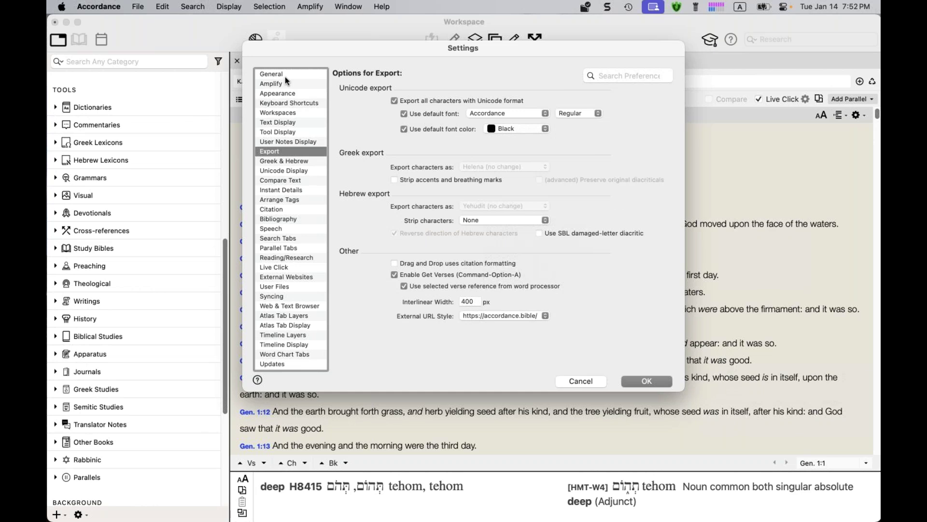
key(Down)
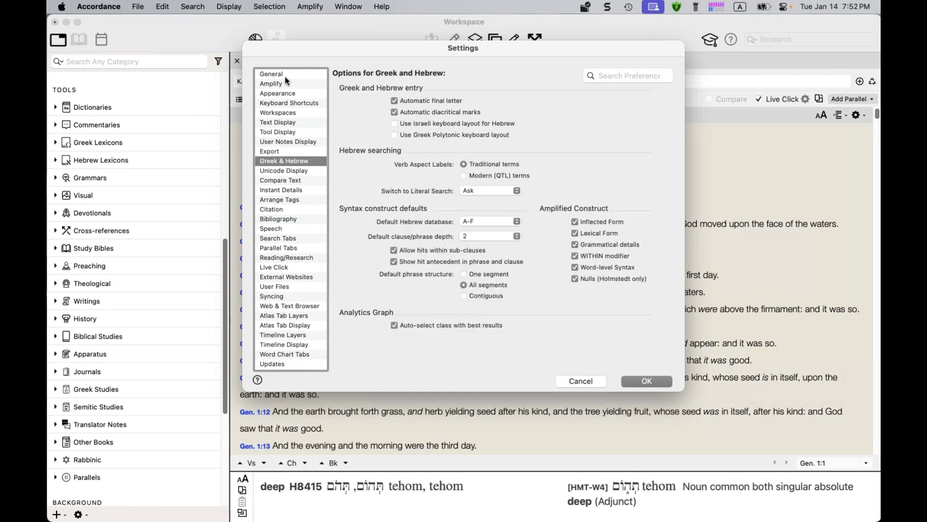
key(Down)
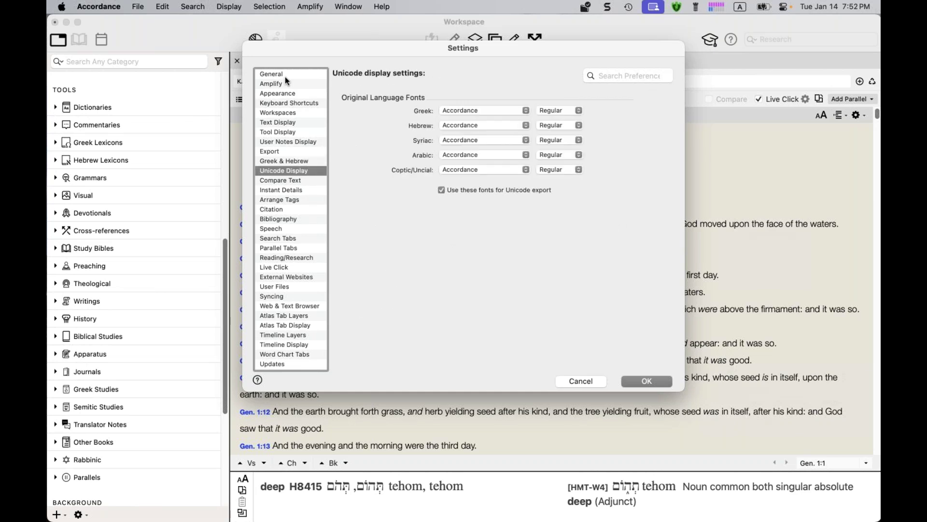
key(Down)
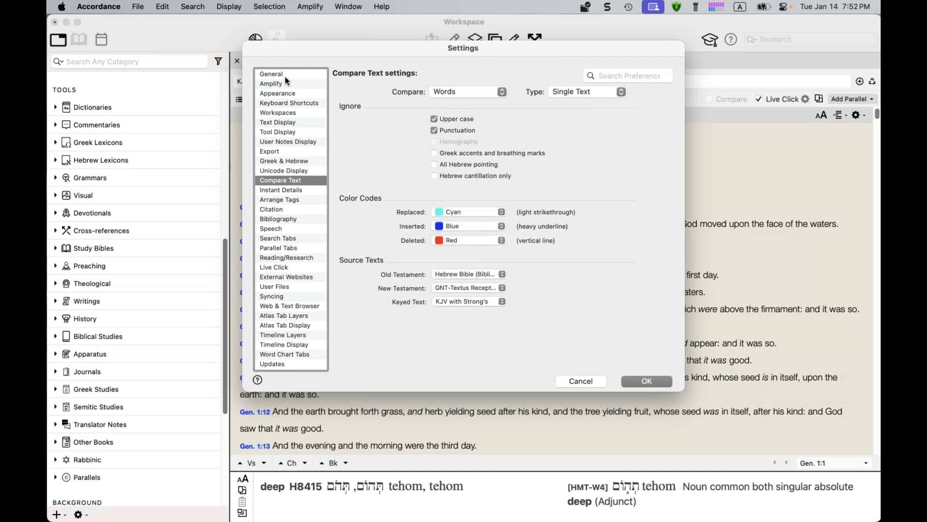
key(Down)
key(Down)
key(Up)
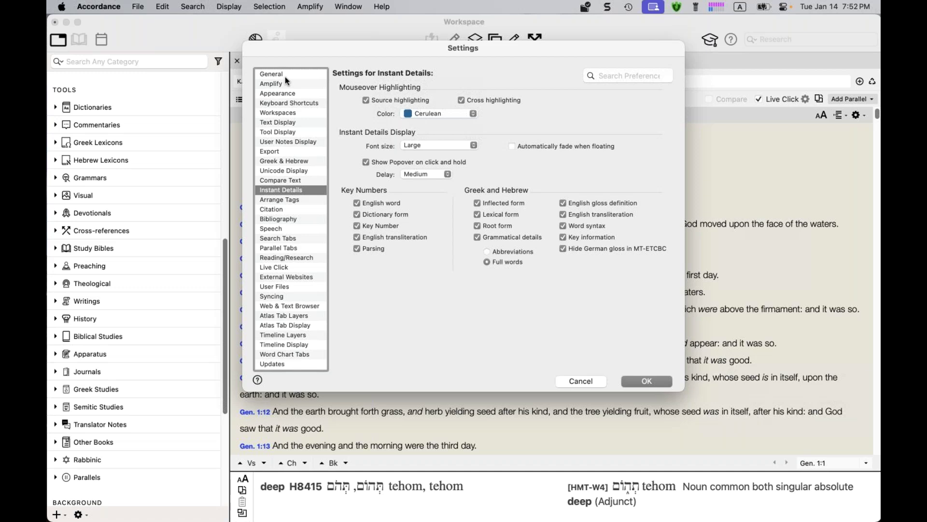
click(634, 381)
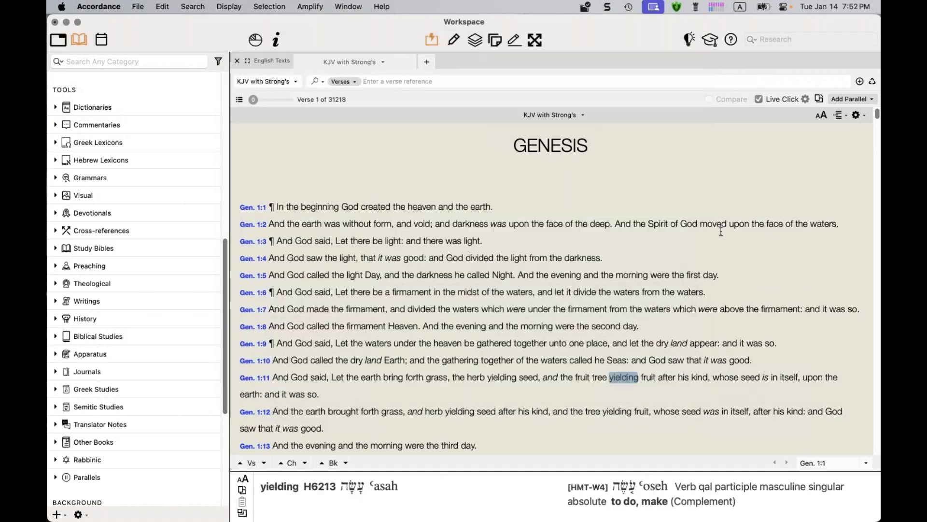
Add Hebrew Bible (Biblia Hebraica) Tagged in parallel with KJV with Strong's and enlarge the text of both panes
click(846, 99)
click(846, 101)
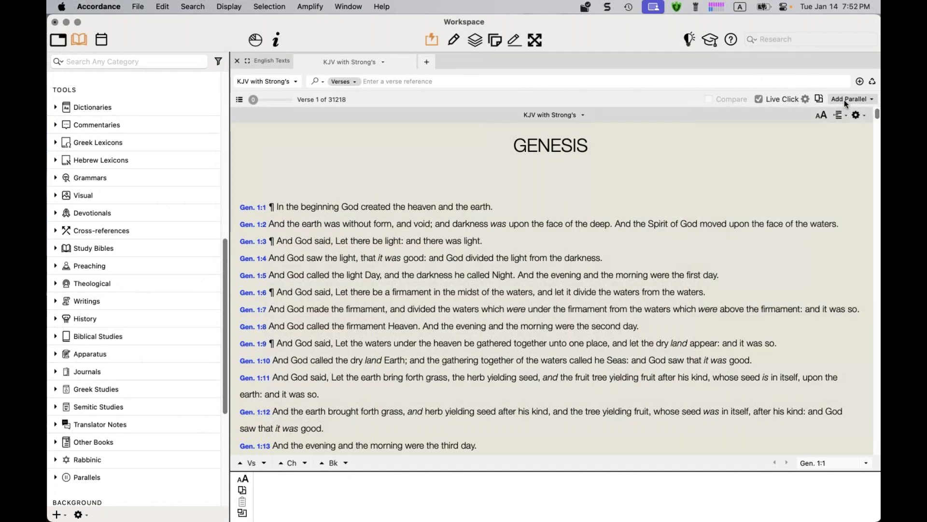
click(845, 99)
mouse_move(798, 218)
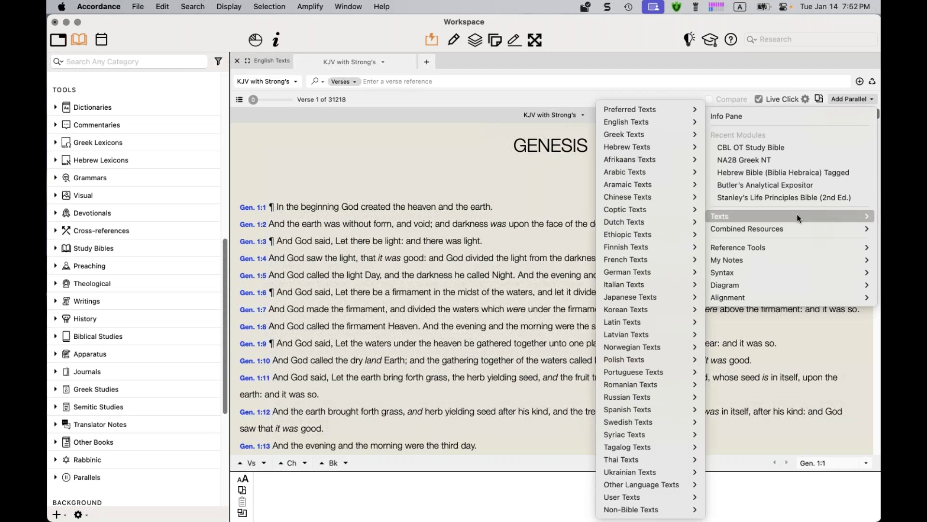
mouse_move(668, 110)
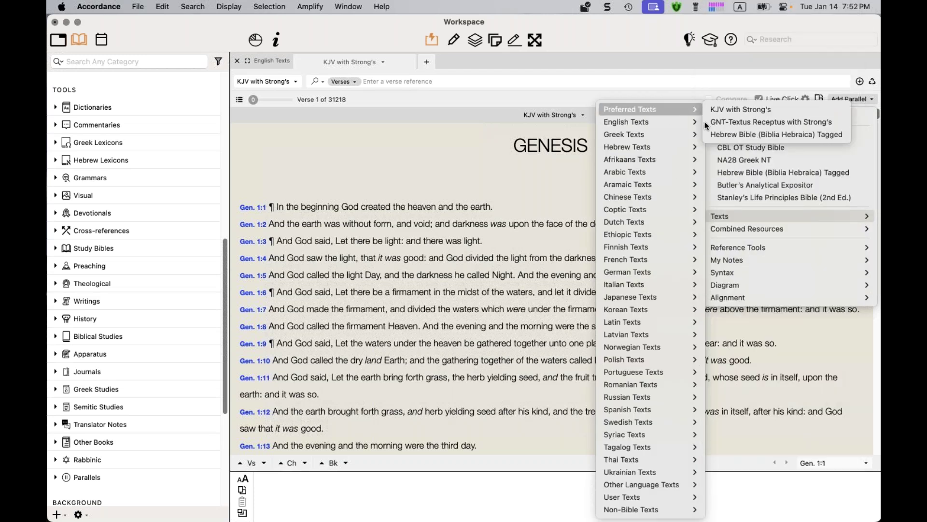
click(717, 133)
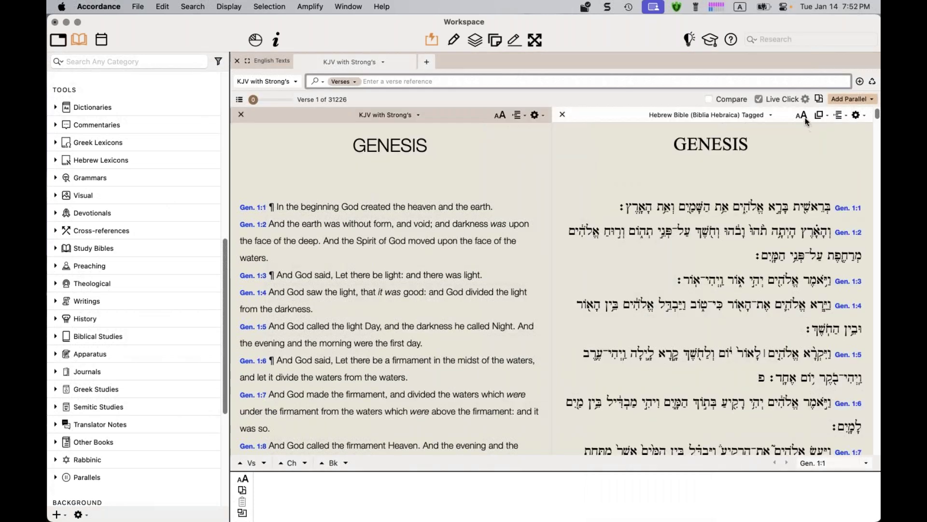
click(804, 118)
click(501, 118)
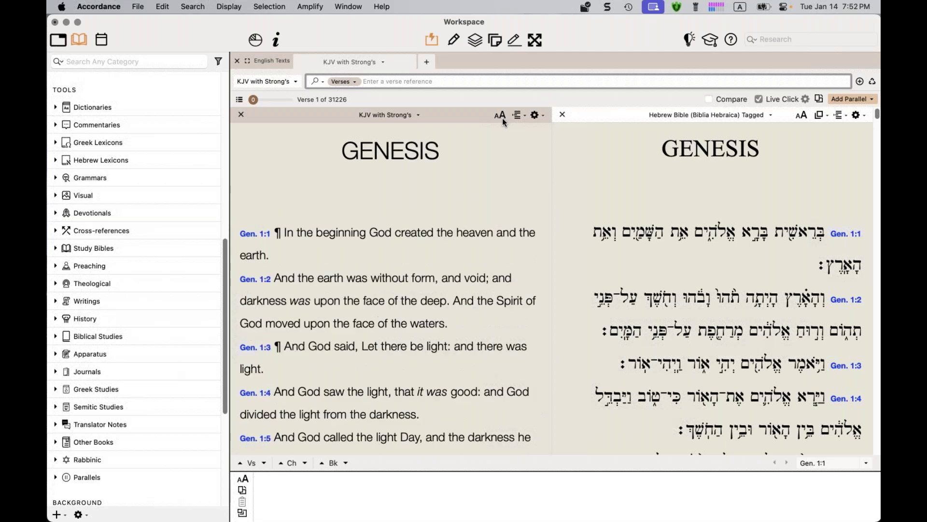
Examine the mouseover highlighting colors available in the Instant Details settings and close the parallel Hebrew Bible pane
mouse_move(413, 227)
click(114, 3)
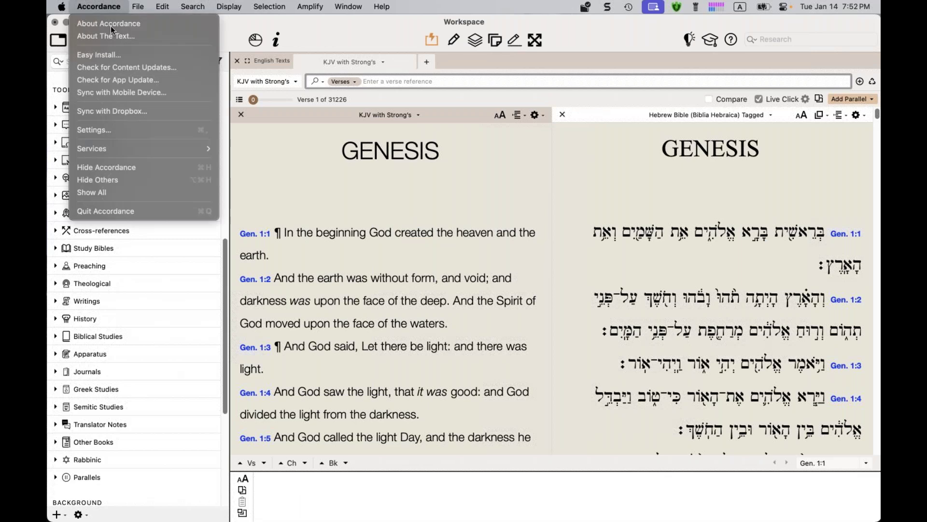
click(114, 131)
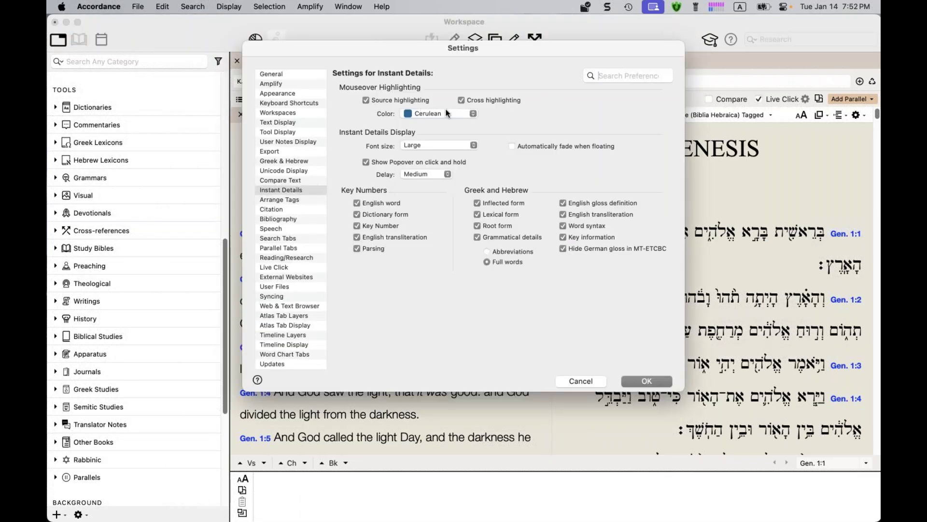
click(415, 113)
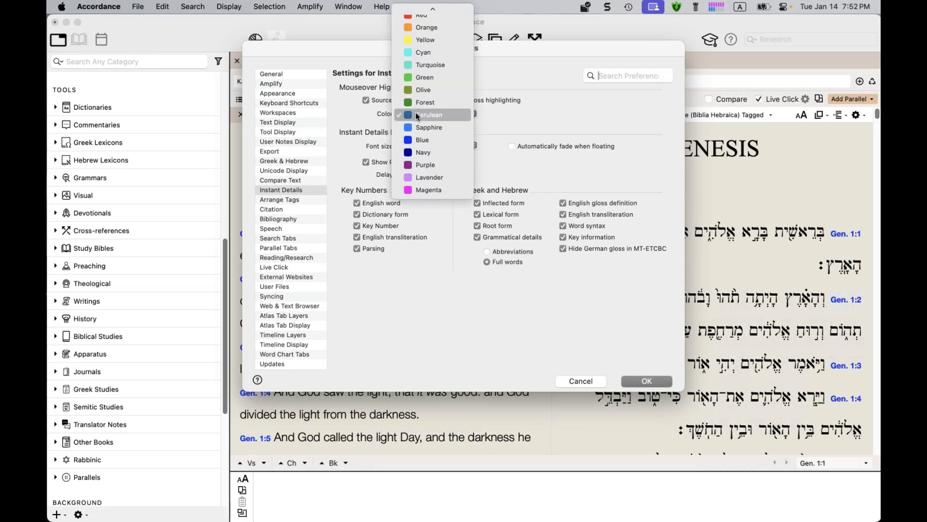
click(564, 124)
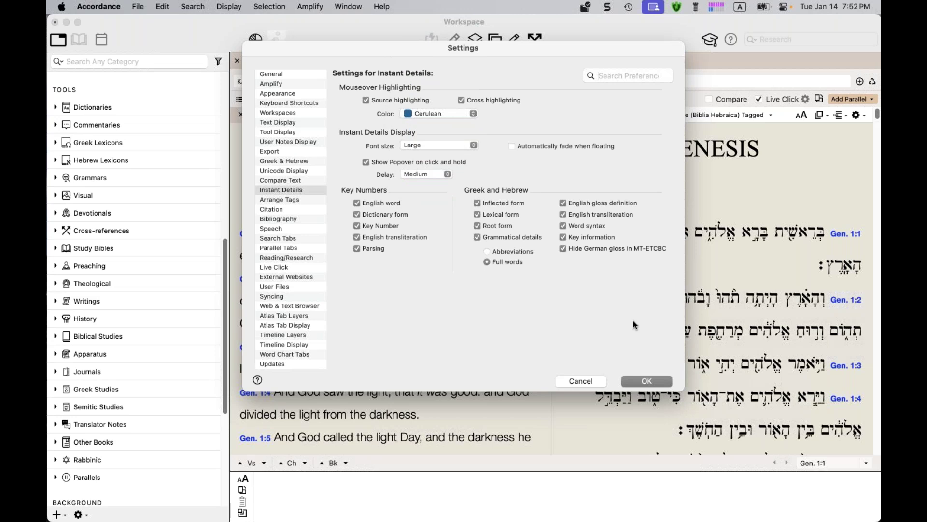
click(645, 381)
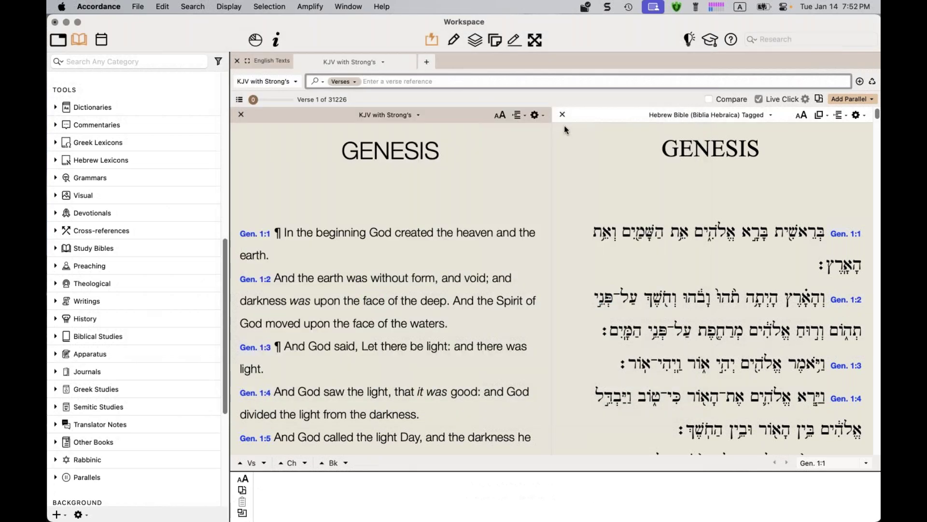
click(562, 115)
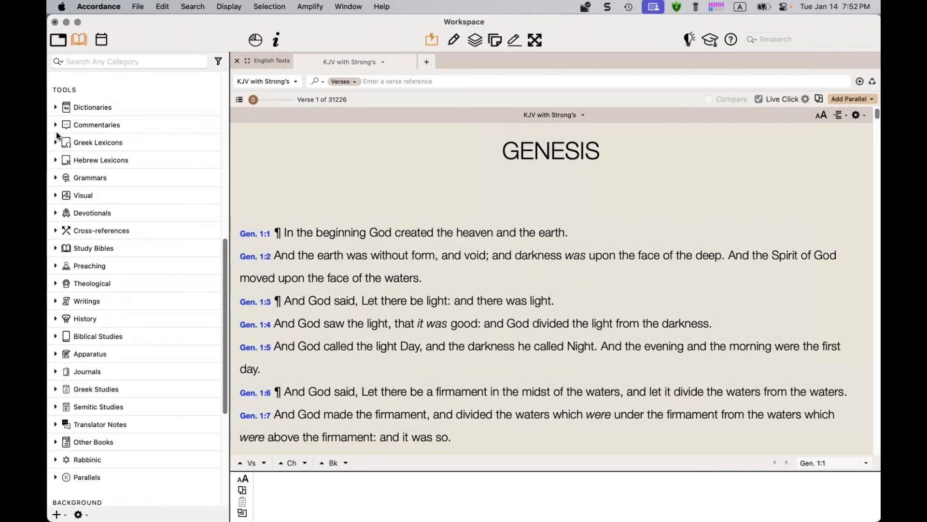
Look through the Library's texts, databases and tool categories and hide the Library
scroll(56, 135, up, 10)
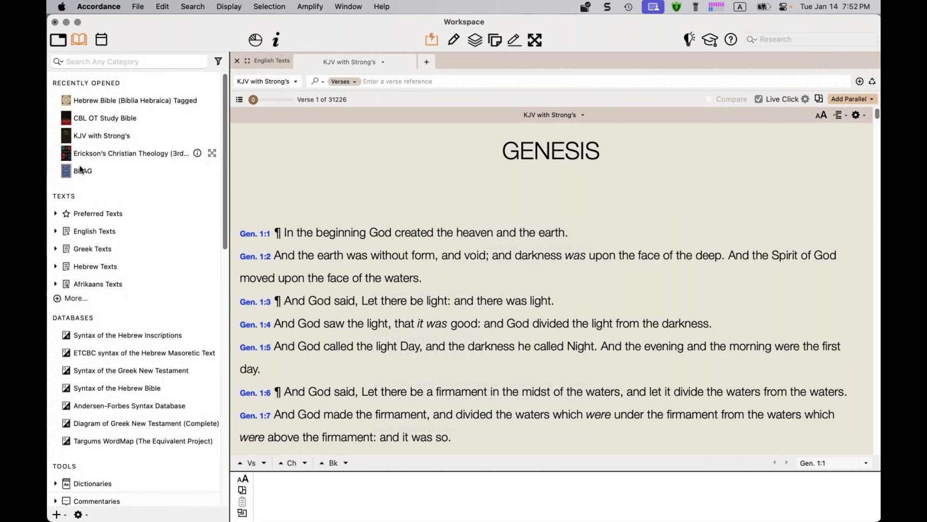
scroll(81, 169, down, 4)
scroll(81, 169, down, 15)
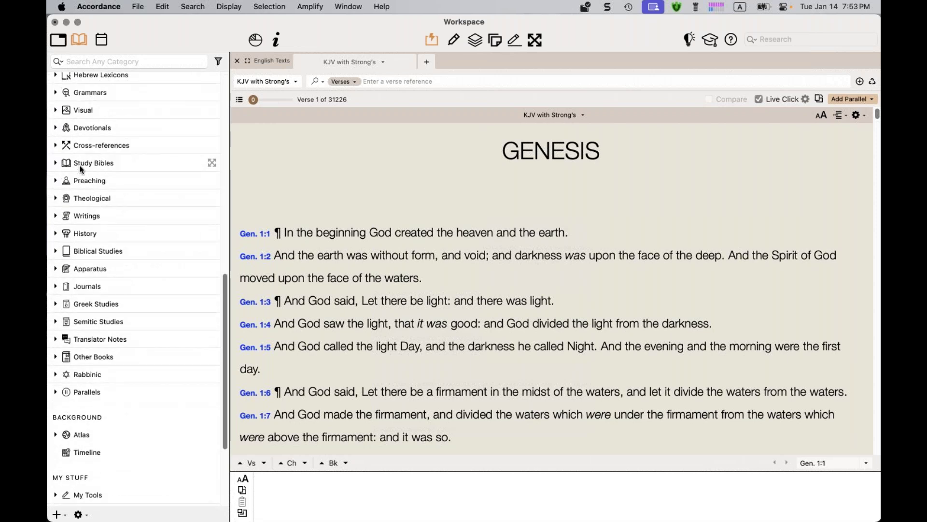
scroll(82, 145, up, 20)
click(83, 41)
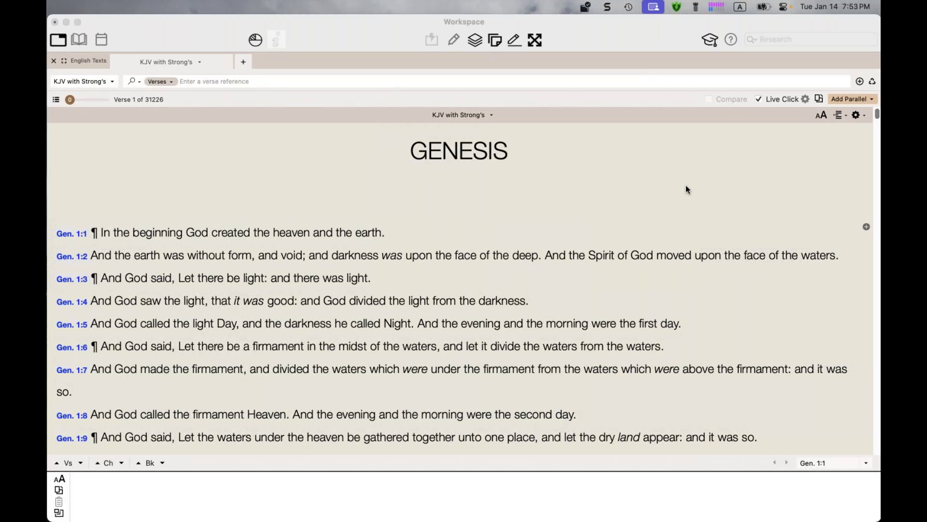
Open BDAG from the Library's recently opened resources beside the KJV text and show the start of the ἐκκλησία article
click(615, 37)
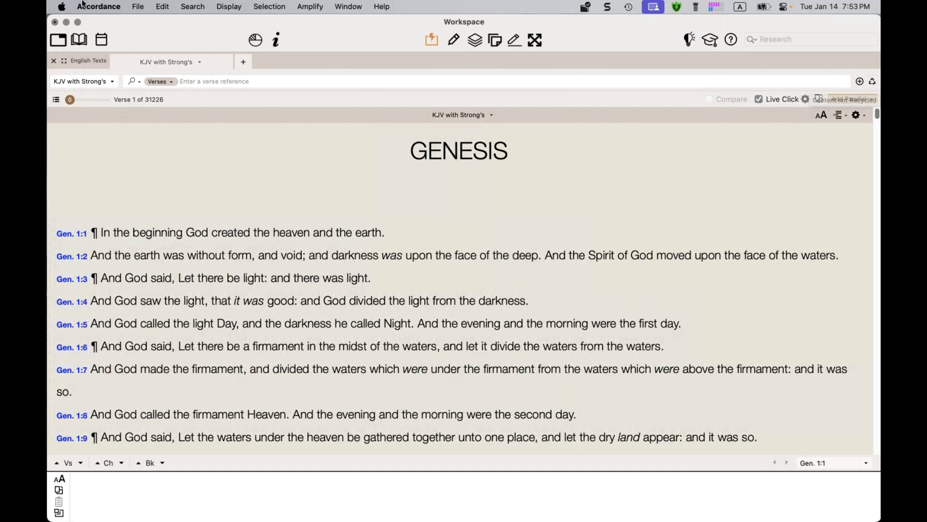
click(80, 39)
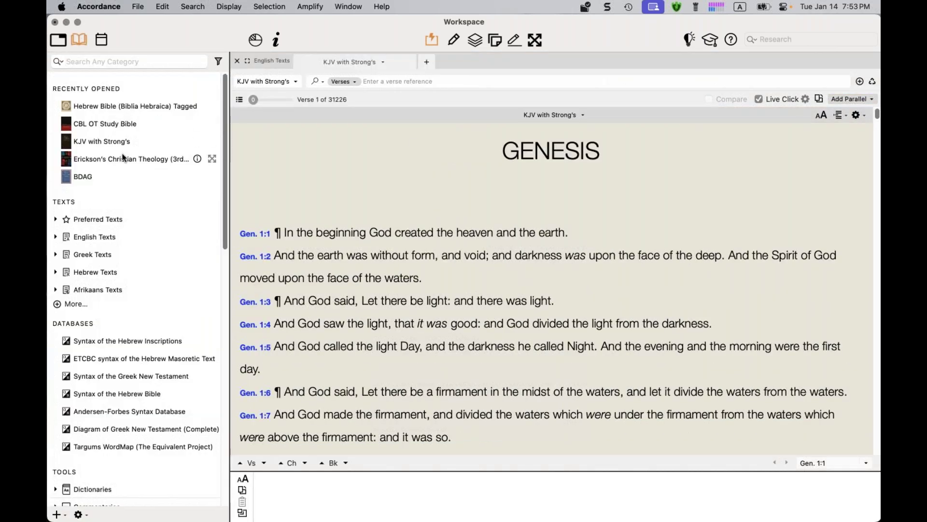
click(82, 175)
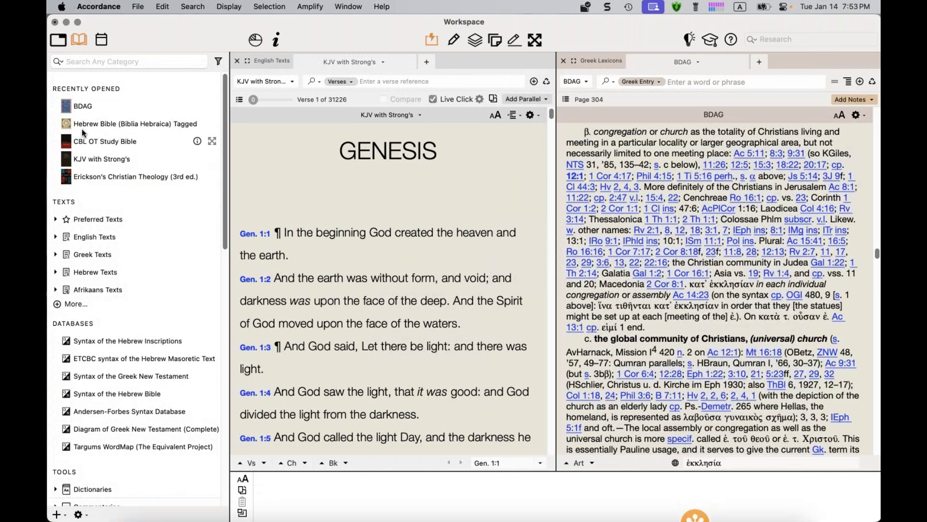
scroll(668, 290, up, 15)
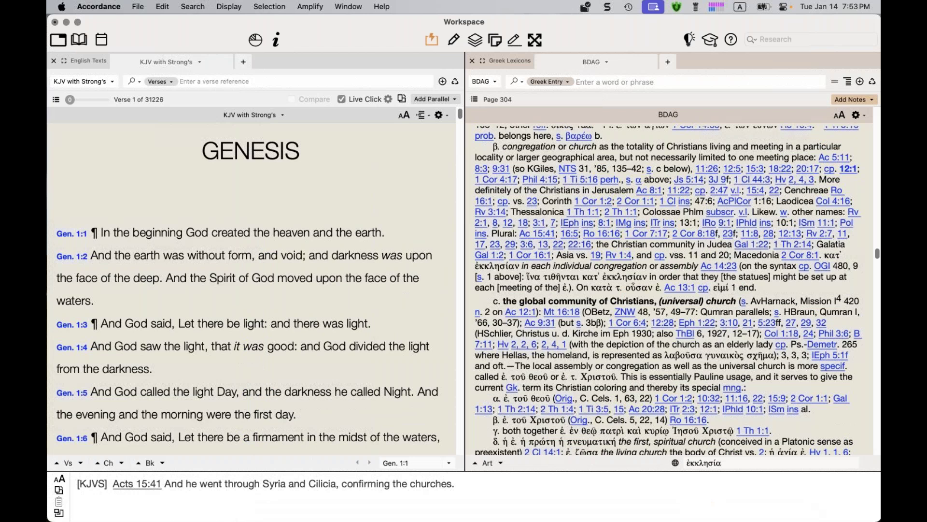
scroll(668, 290, down, 5)
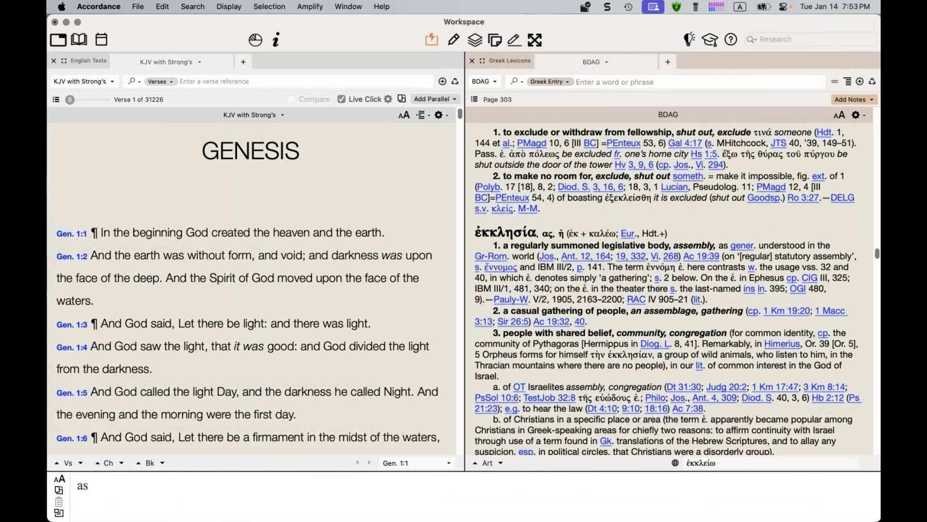
click(873, 82)
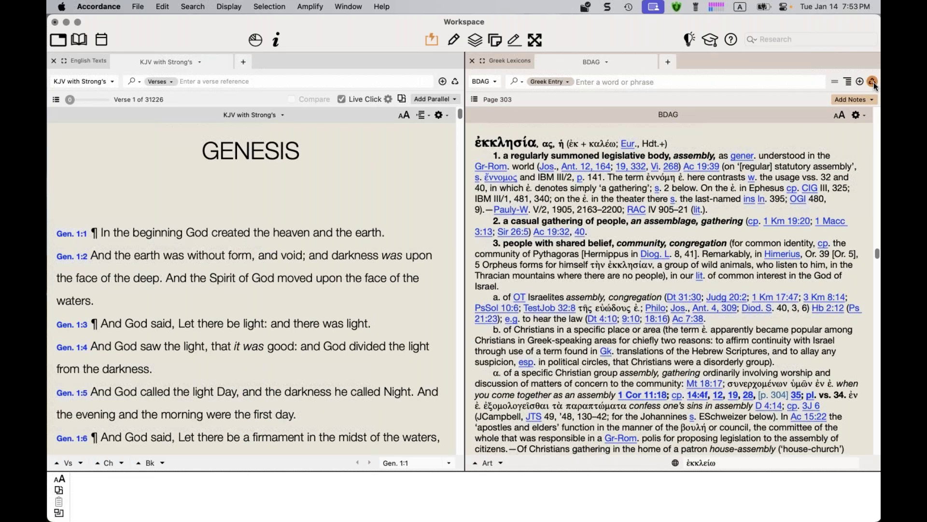
click(56, 102)
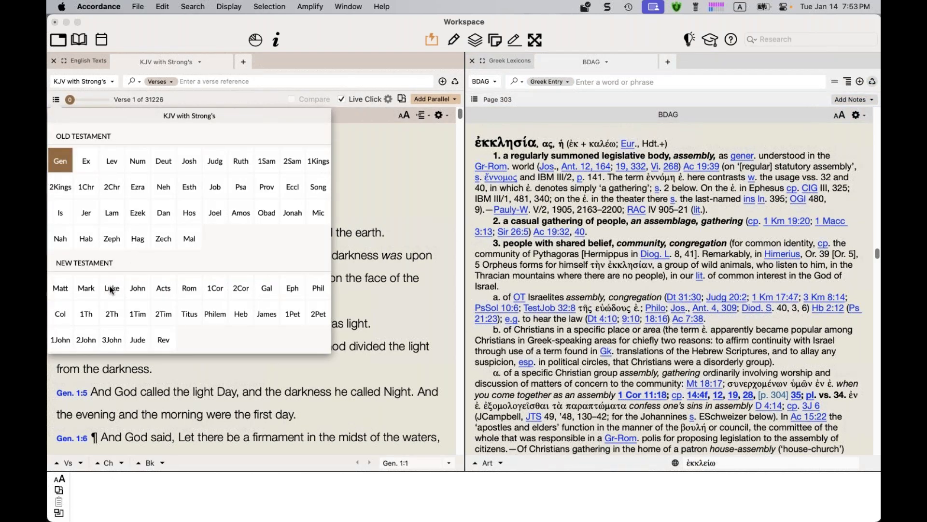
key(Escape)
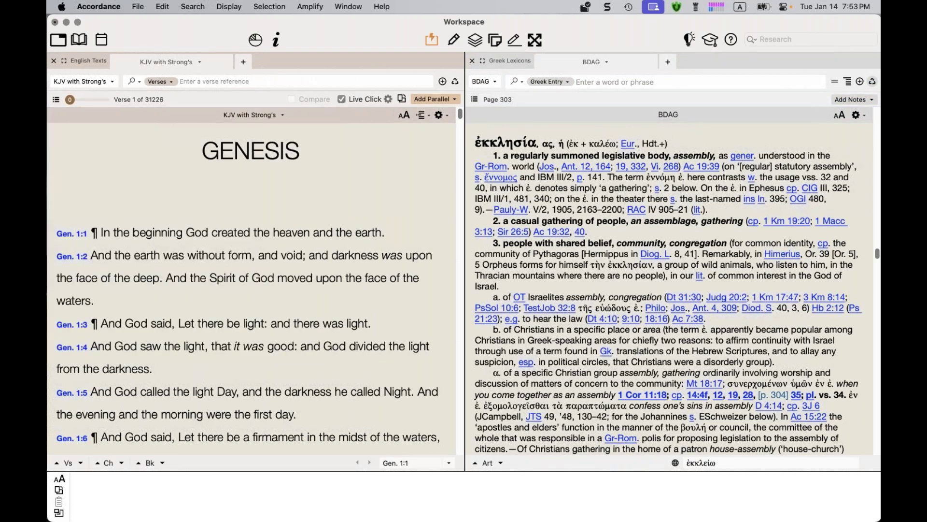
click(92, 83)
click(63, 85)
Go to the beginning of John 1 in the KJV with Strong's text
click(56, 100)
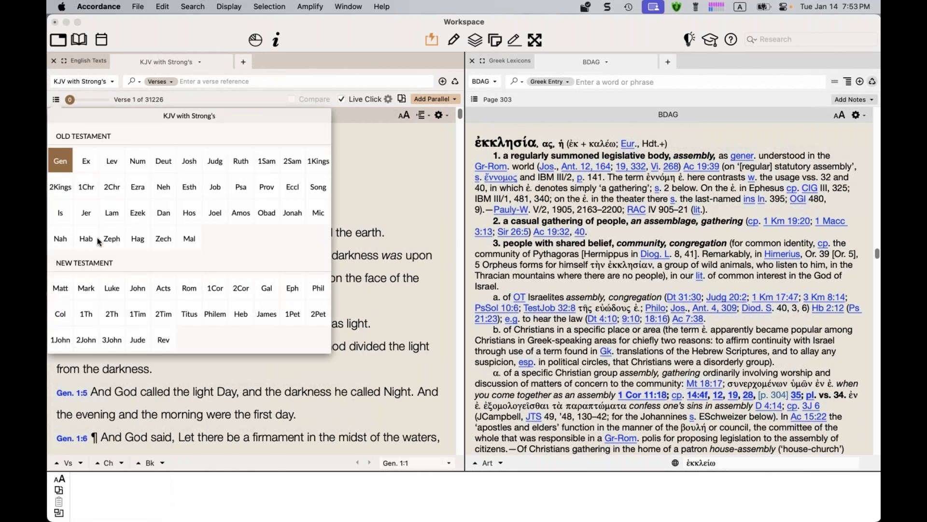
click(138, 288)
click(62, 137)
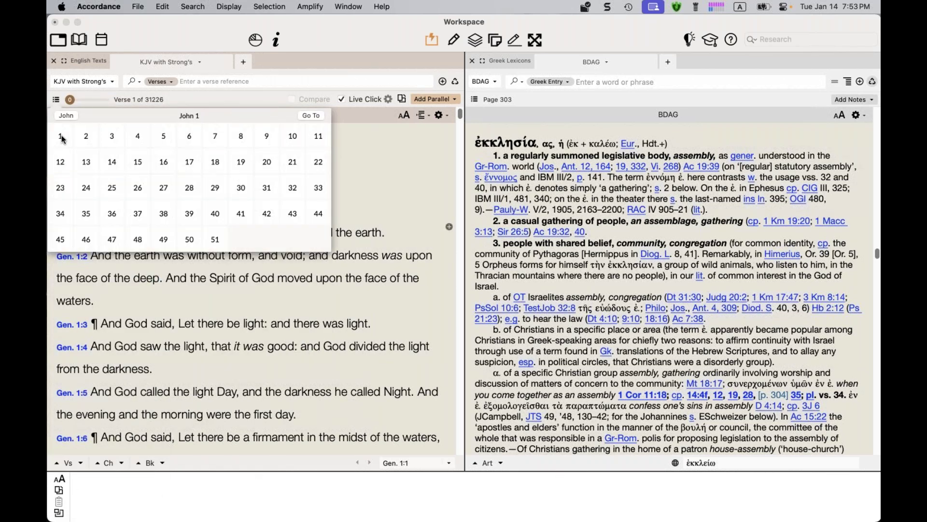
click(61, 137)
click(428, 99)
click(428, 99)
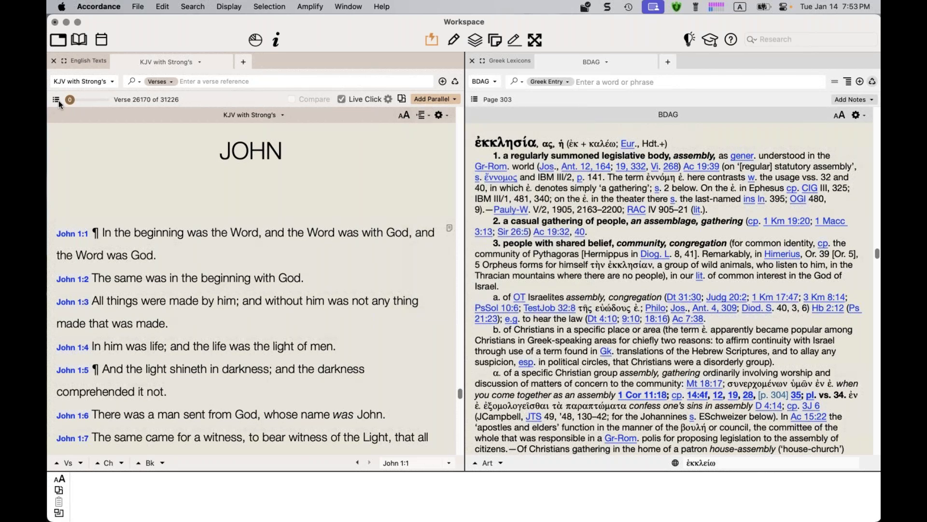
Switch the KJV text to the NA28 Greek NT and enlarge its text
click(56, 99)
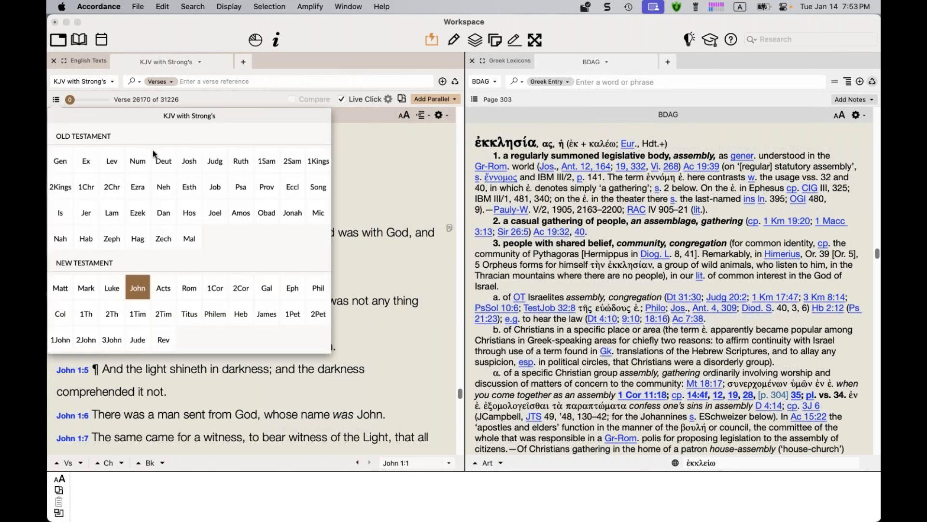
click(83, 80)
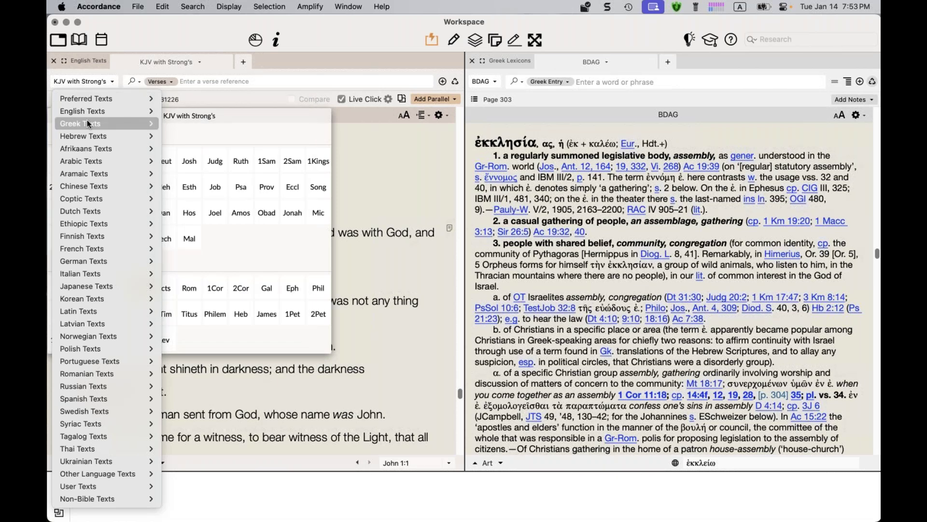
mouse_move(87, 122)
click(205, 450)
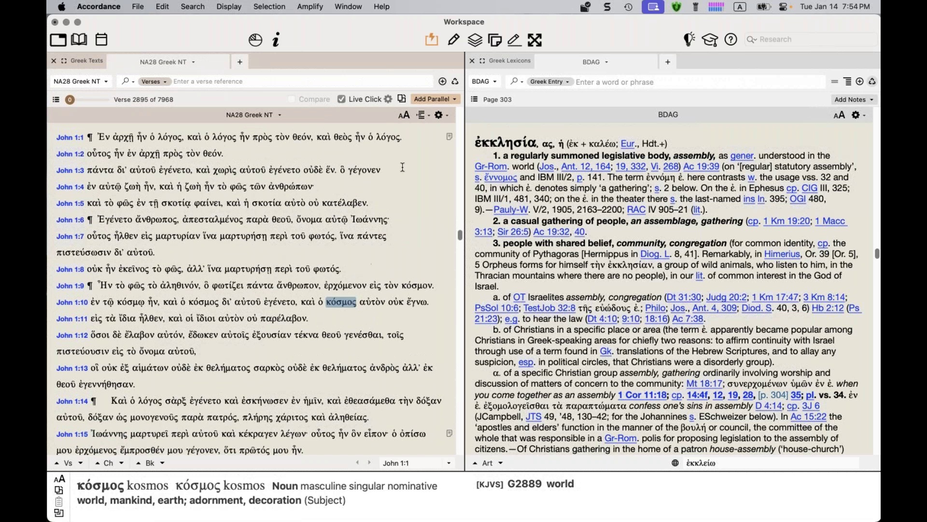
click(407, 116)
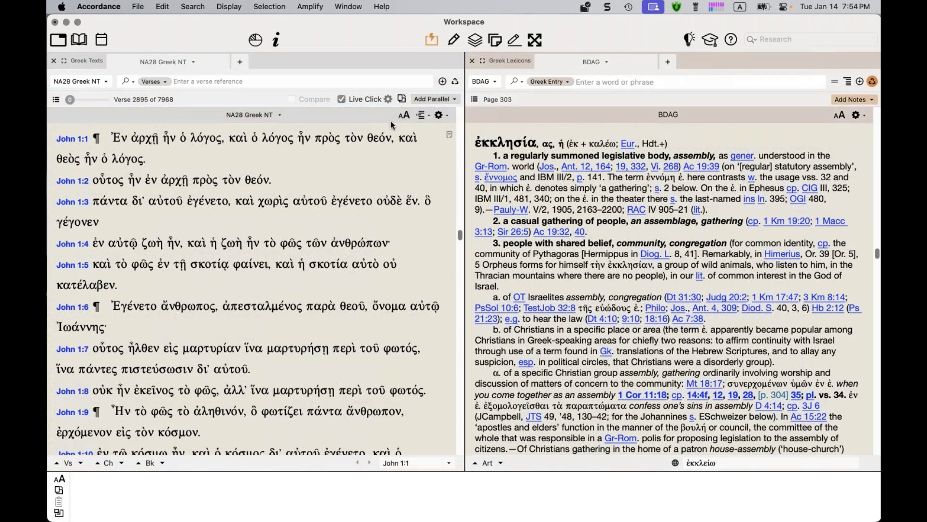
Turn off Live Click for the Greek text and look up ἀνθρώπων, κατέλαβεν, ἀπεσταλμένος and μαρτυρήσῃ in the same BDAG tab
mouse_move(352, 247)
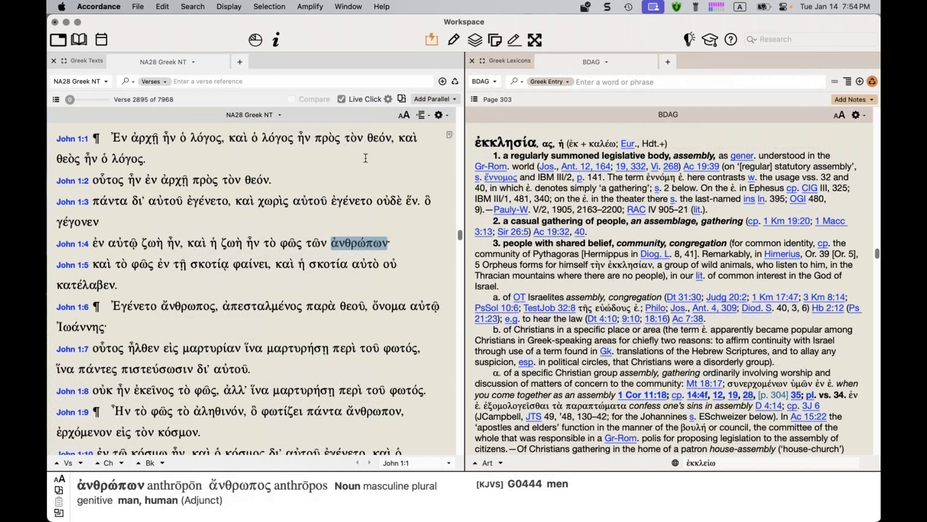
click(342, 100)
double_click(359, 243)
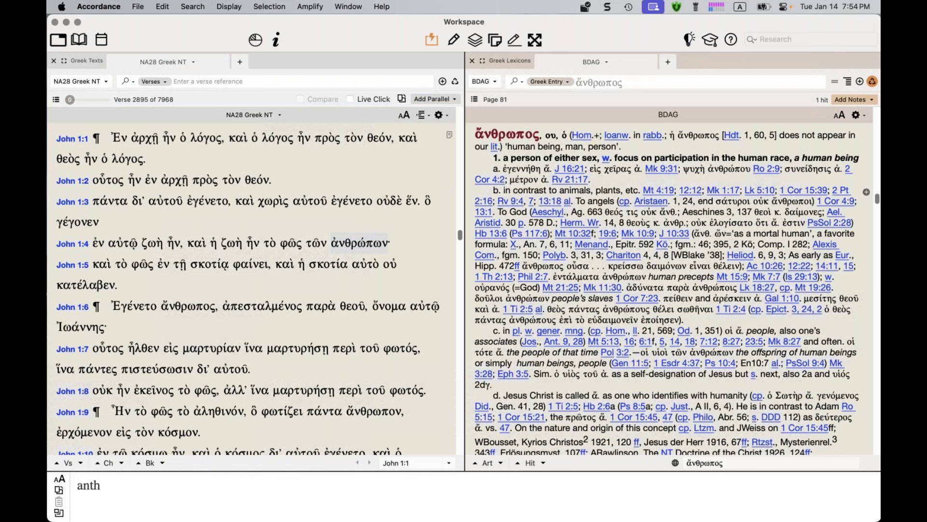
double_click(79, 273)
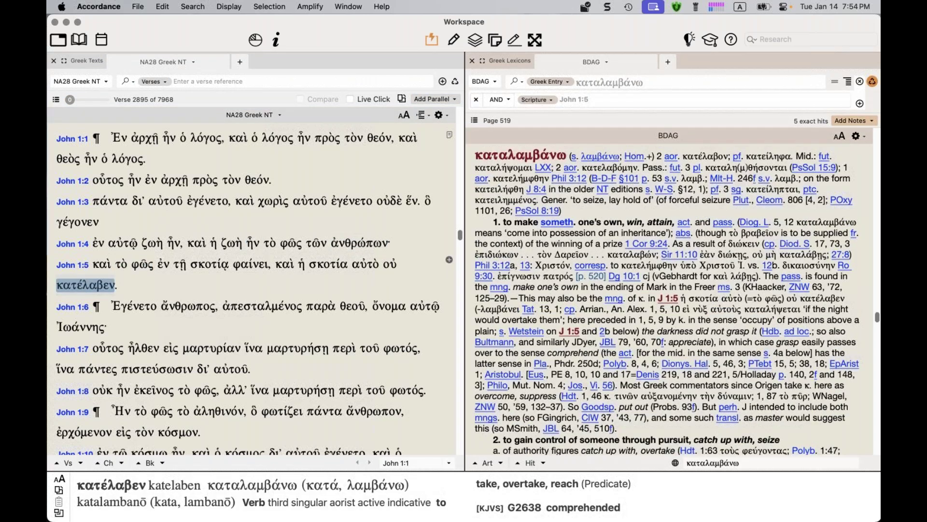
double_click(266, 305)
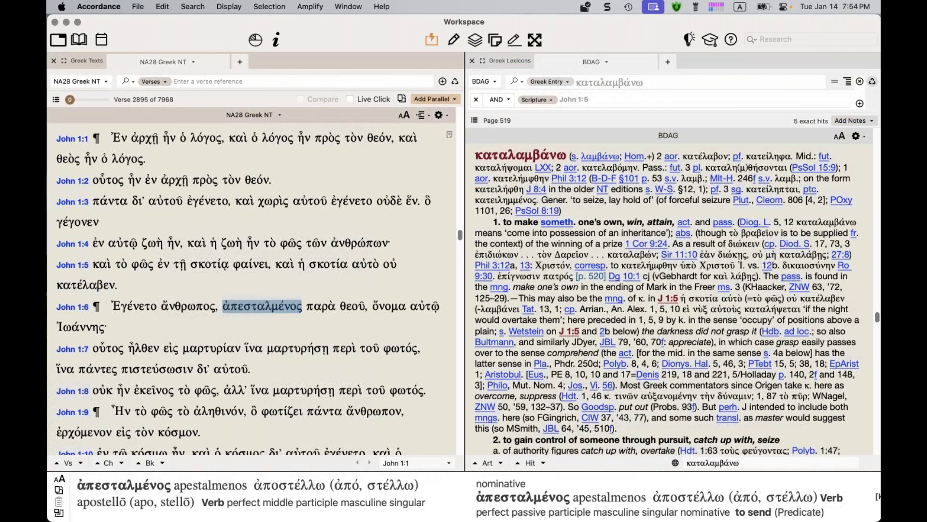
double_click(297, 348)
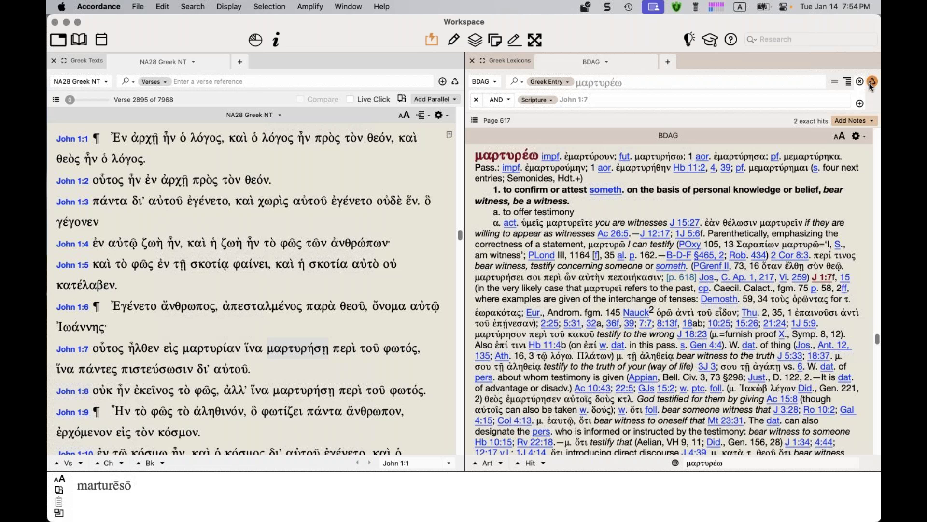
Look up ἐγένετο, φαίνει, χωρὶς, πάντα, μαρτυρήσῃ and ἀληθινόν from John 1, turning off BDAG tab recycling to open articles in additional tabs
mouse_move(256, 202)
double_click(208, 201)
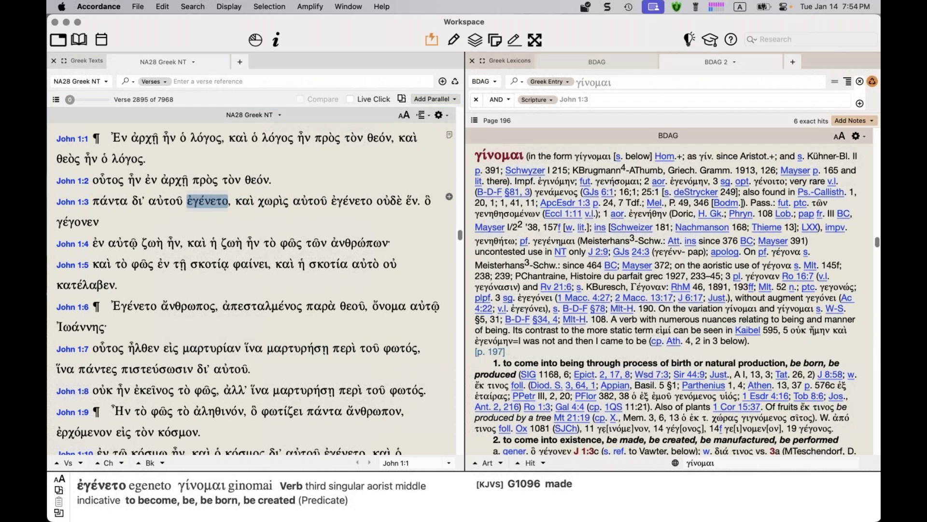
double_click(250, 264)
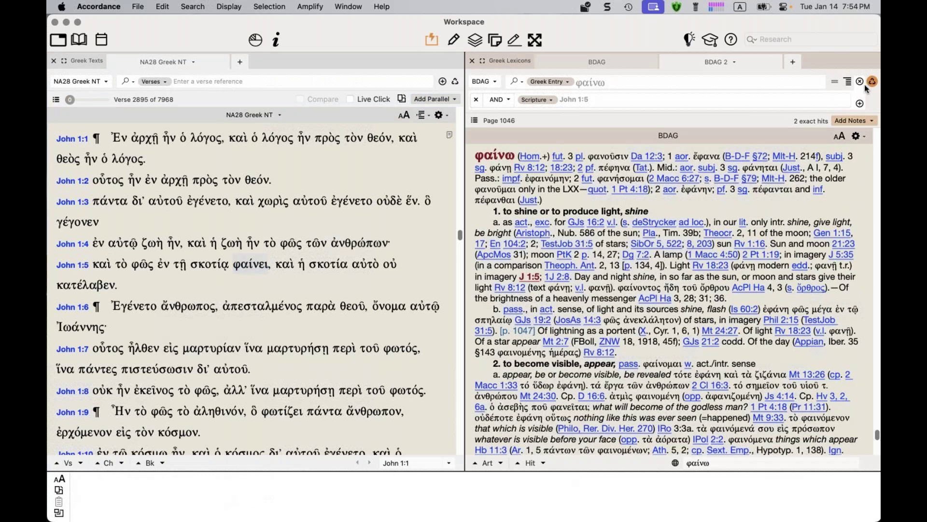
double_click(272, 201)
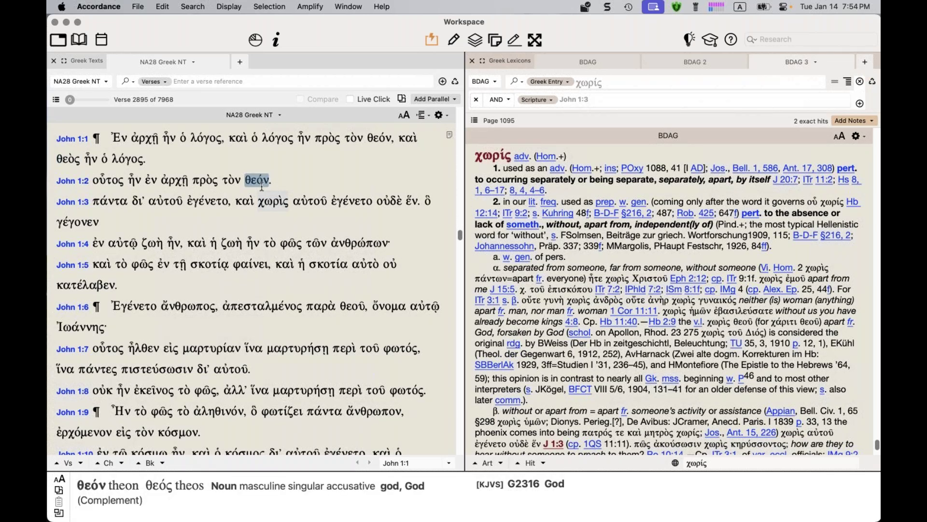
triple_click(110, 200)
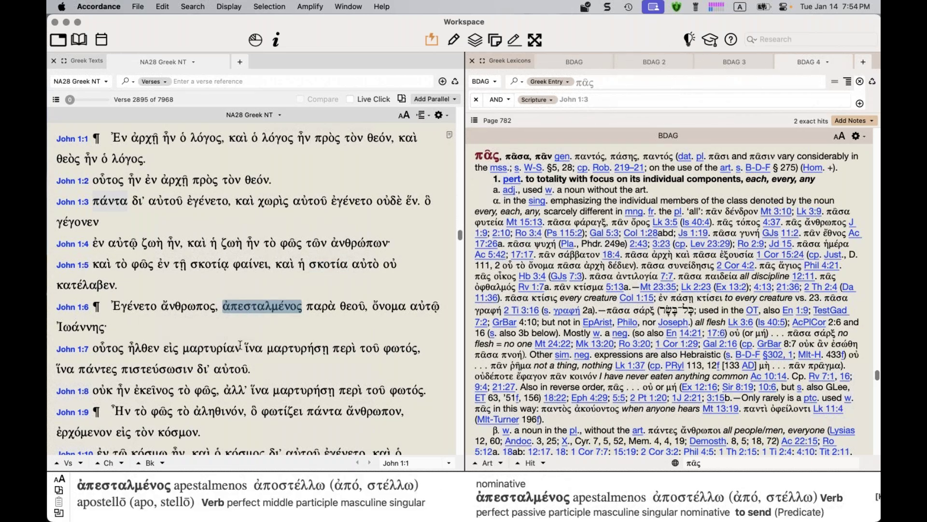
click(285, 344)
double_click(285, 343)
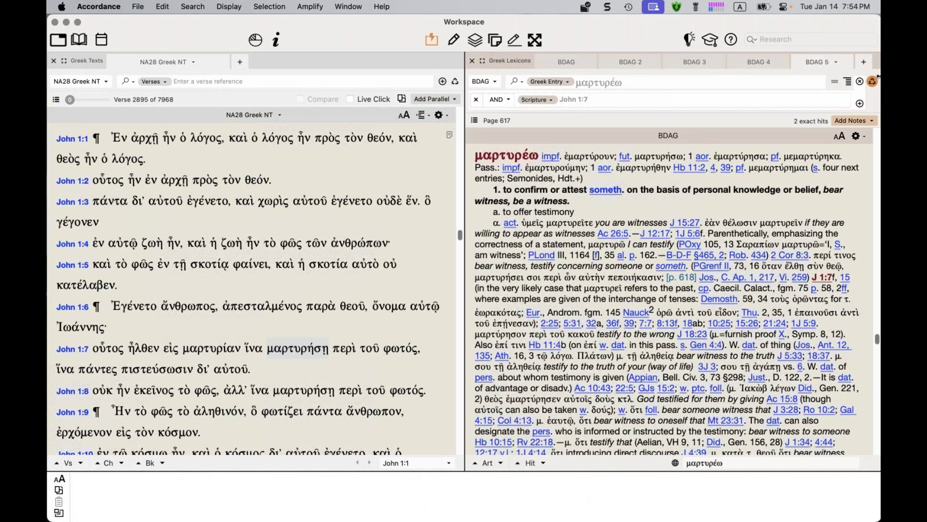
double_click(216, 413)
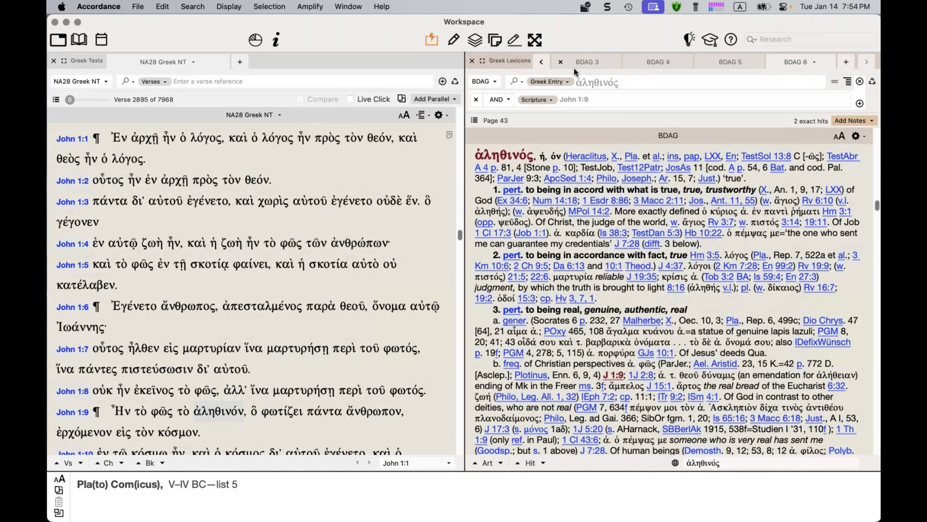
Close all the additional BDAG tabs, keeping only the first one
click(776, 63)
click(785, 63)
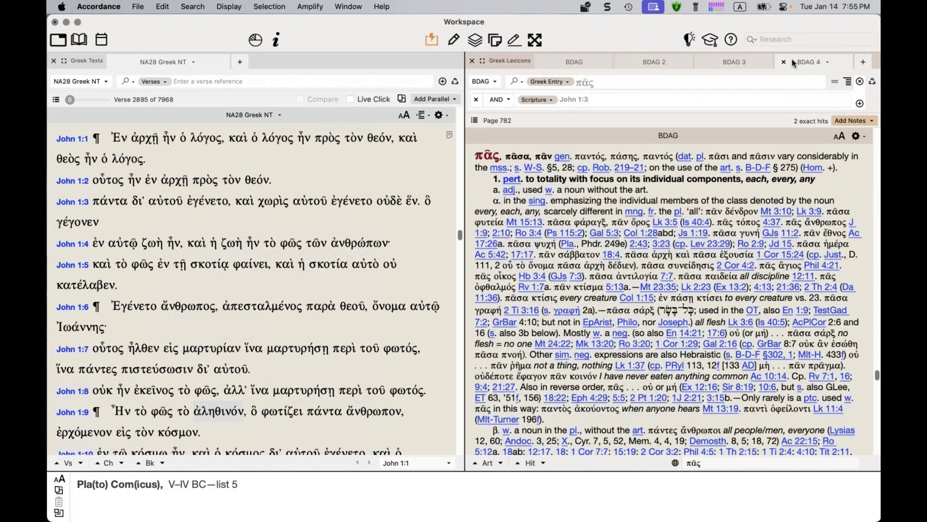
click(753, 63)
click(758, 62)
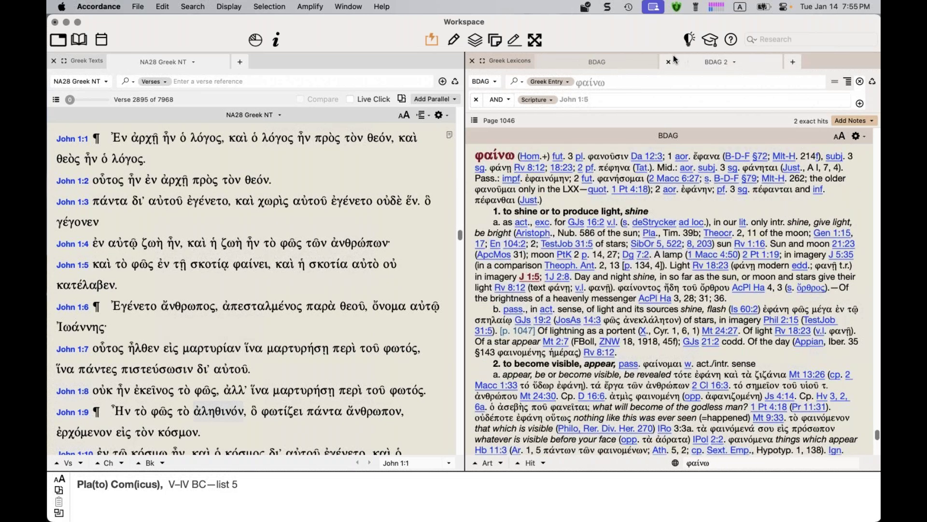
click(670, 63)
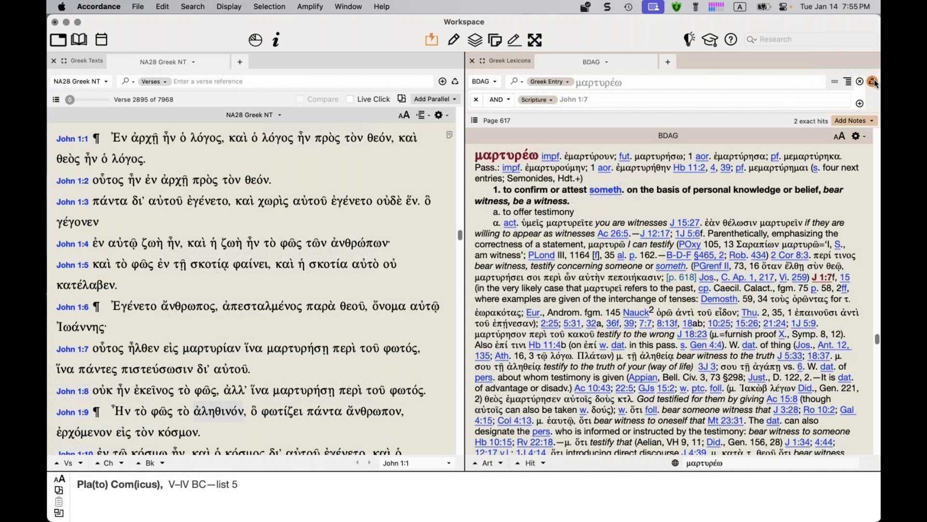
With tab recycling on, look up ἄνθρωπος, ἀπεσταλμένος, μαρτυρήσῃ, ἀληθινόν and πάντες from John 1:6–9 in the single BDAG tab
mouse_move(231, 369)
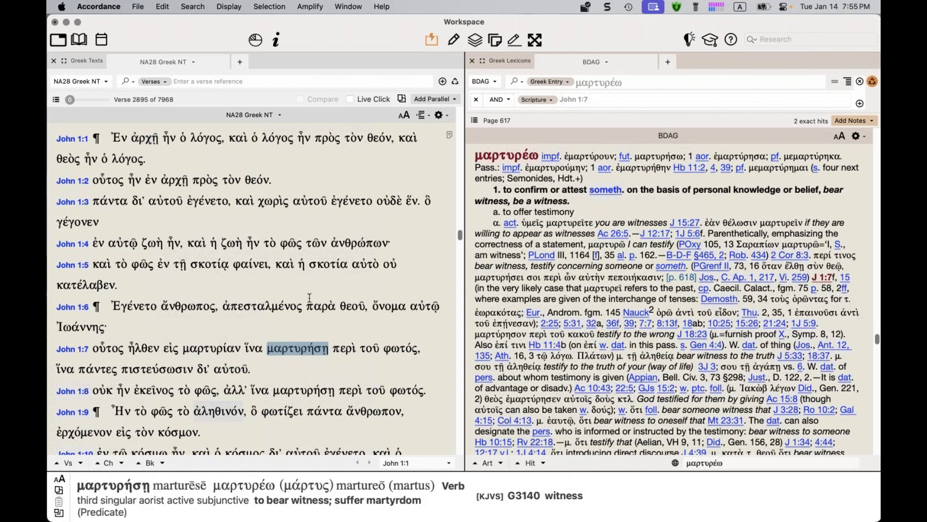
double_click(189, 306)
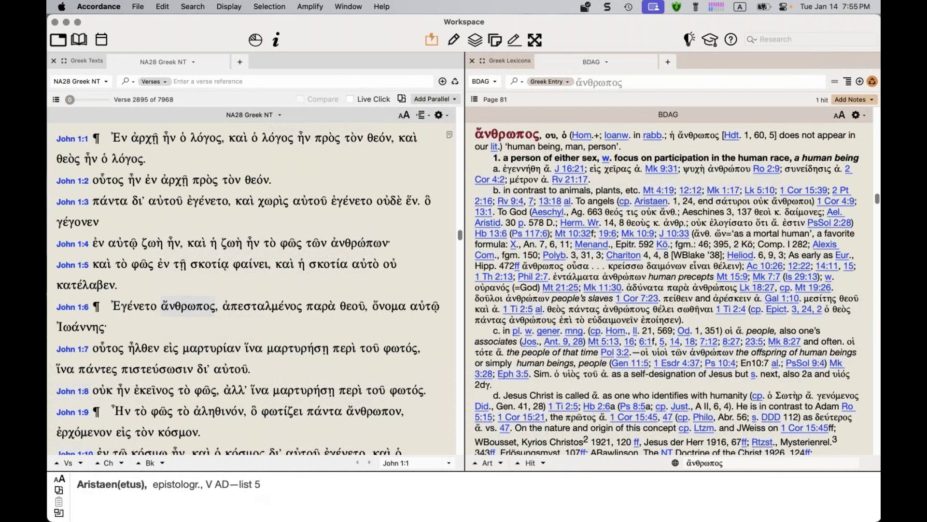
double_click(261, 306)
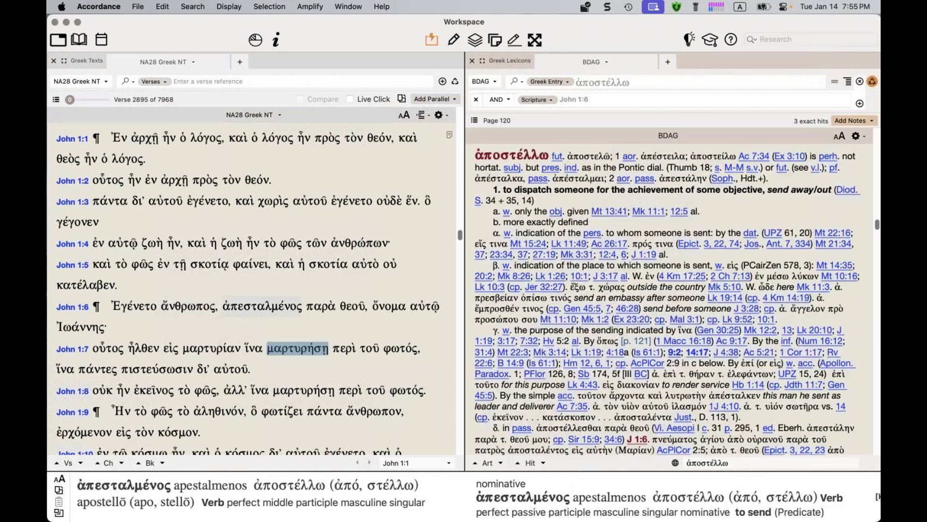
double_click(303, 389)
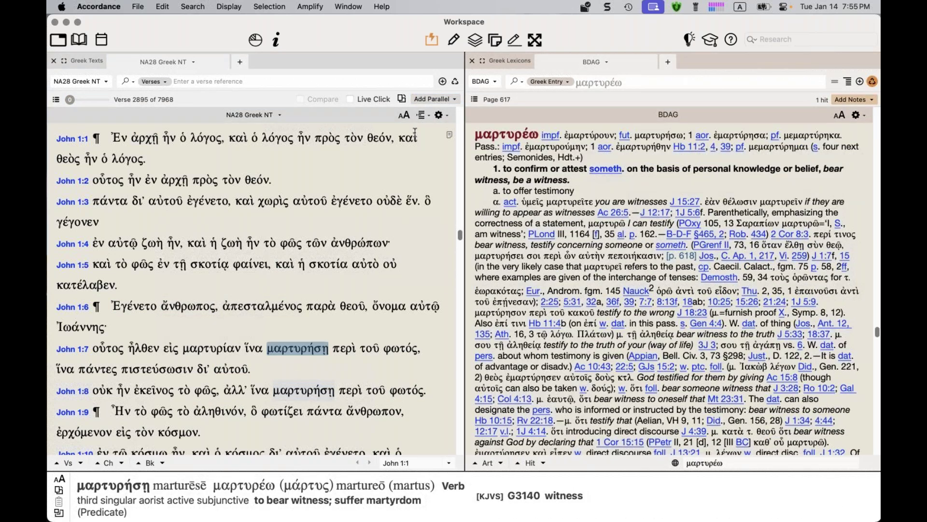
double_click(217, 411)
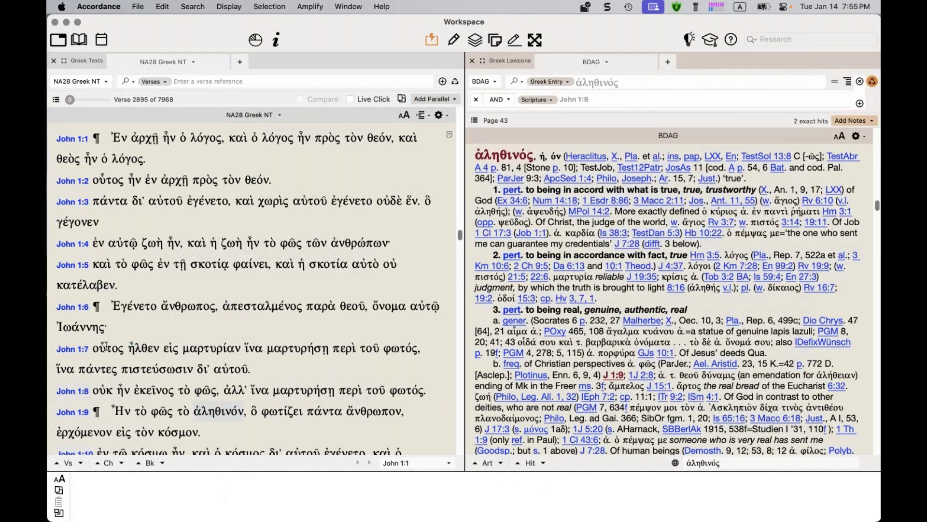
double_click(103, 369)
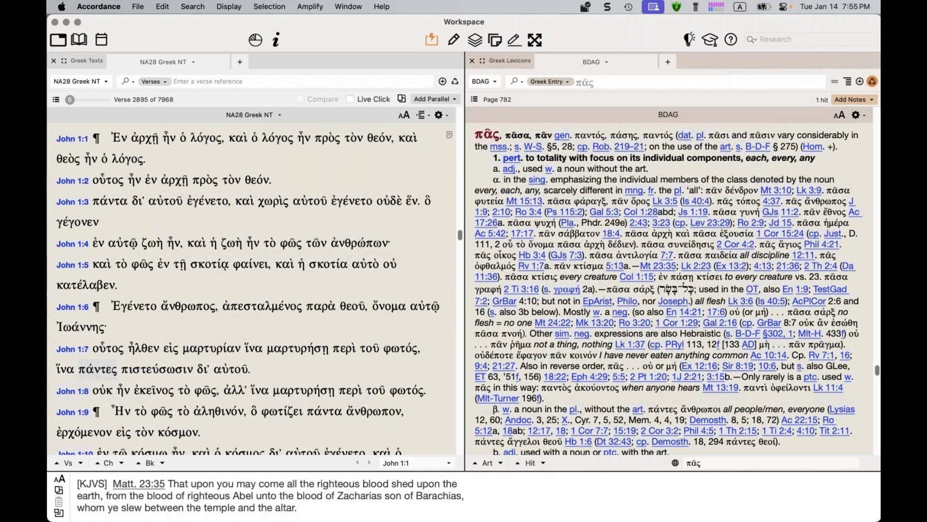
With tab recycling off, look up the second ἐγένετο of John 1:3 in a new BDAG tab and compare it with the πᾶς article's tab
click(723, 168)
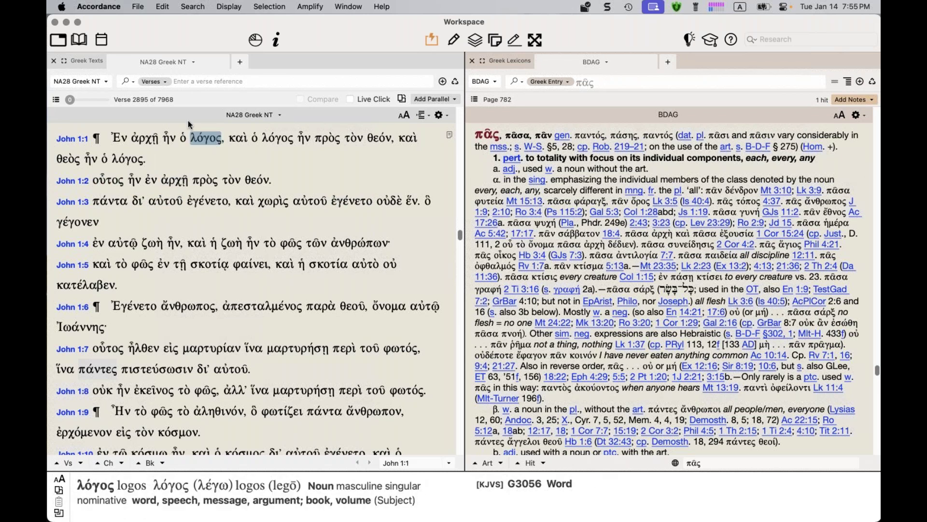
double_click(345, 202)
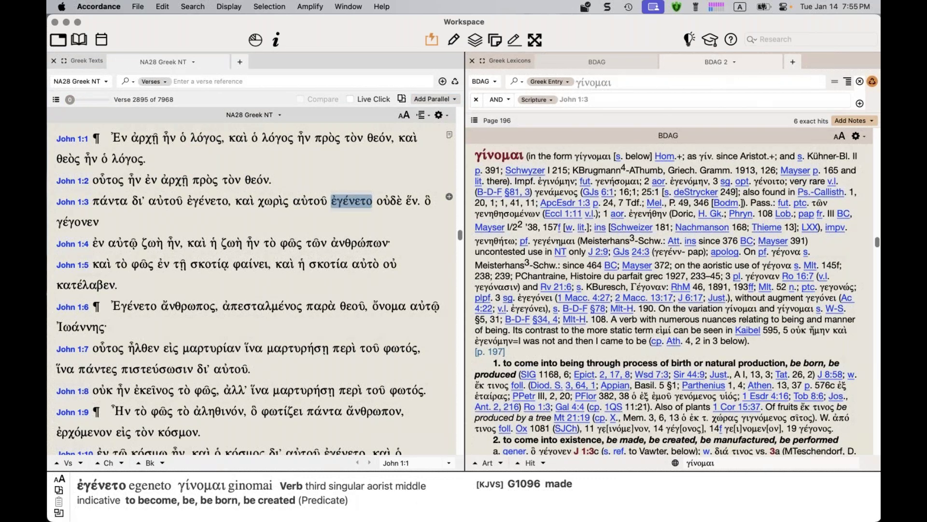
click(572, 62)
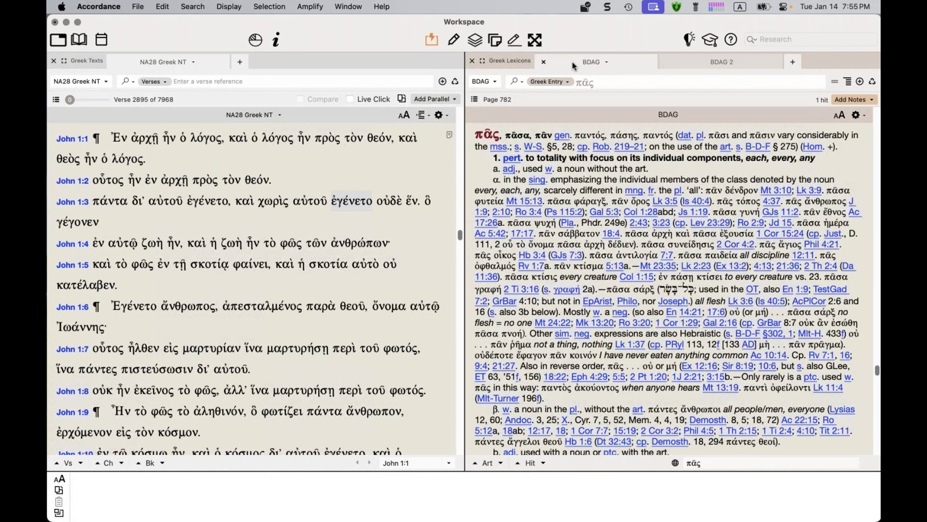
click(708, 61)
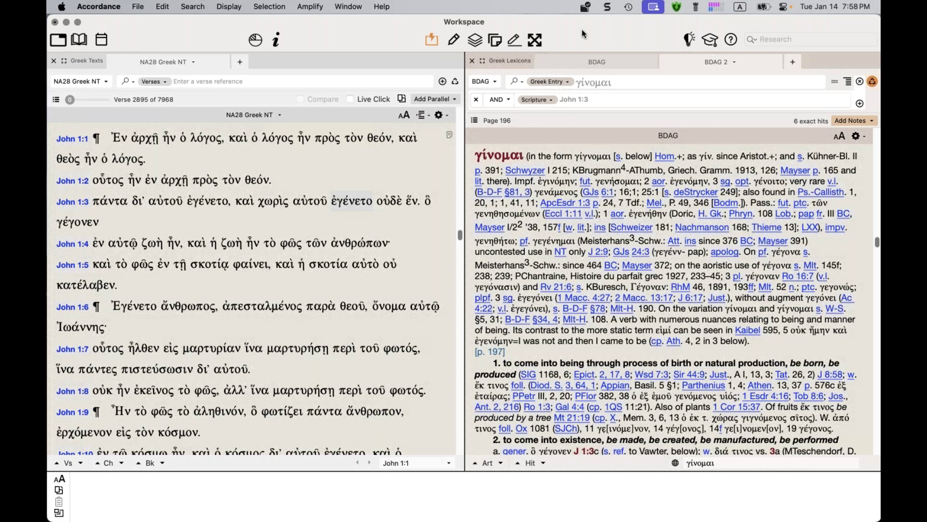
Close the Greek Lexicons and Greek Texts zones and open a new KJV with Strong's text tab
click(472, 61)
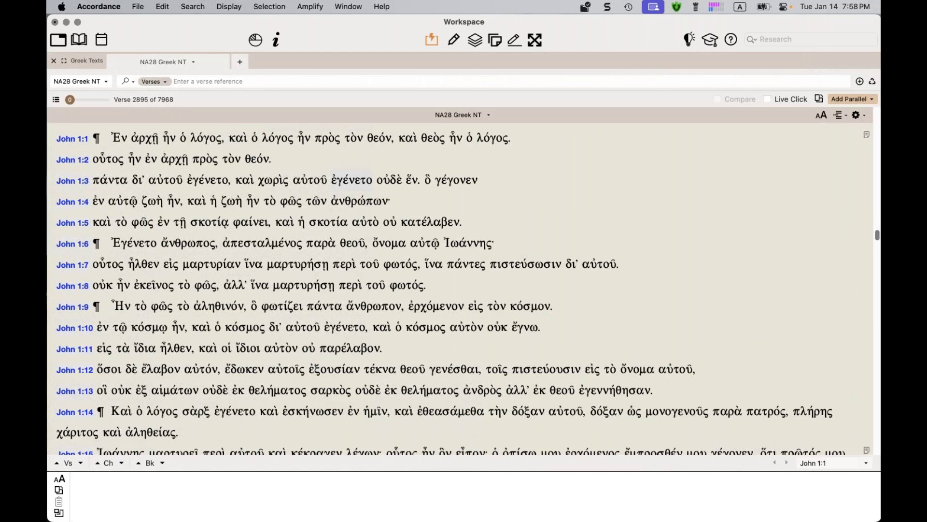
click(54, 61)
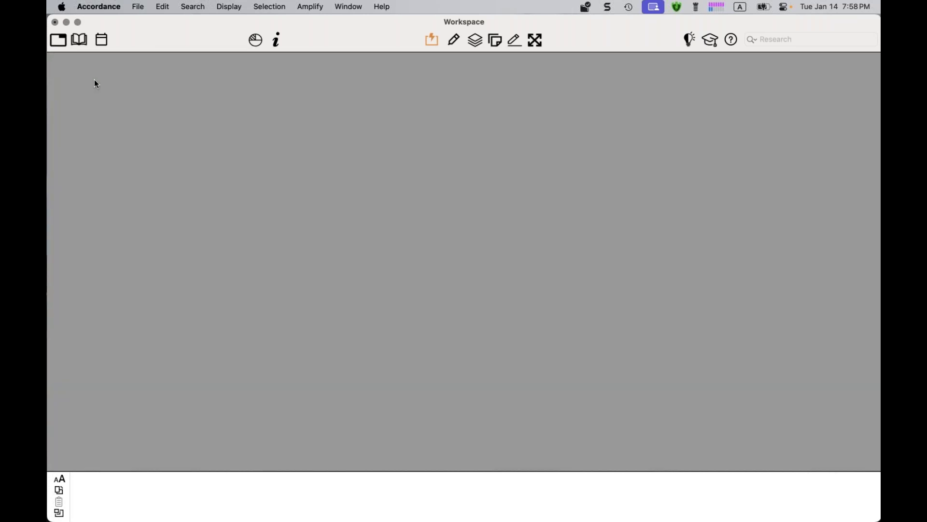
key(super+t)
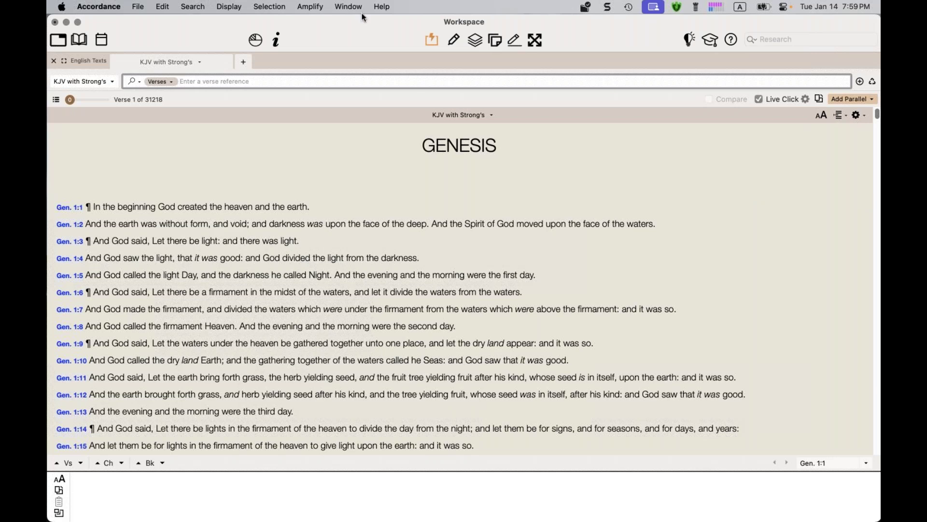
Look over the help, training and support resources offered by the application
click(377, 8)
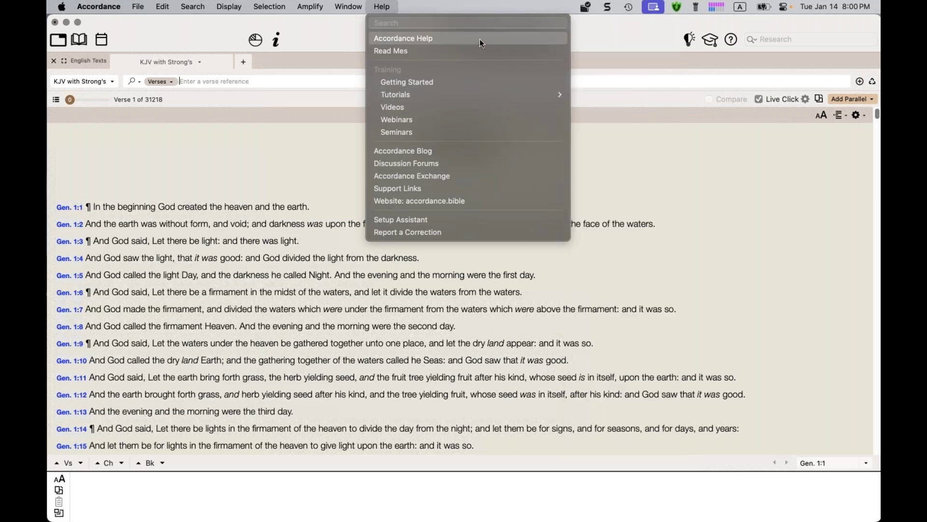
click(593, 36)
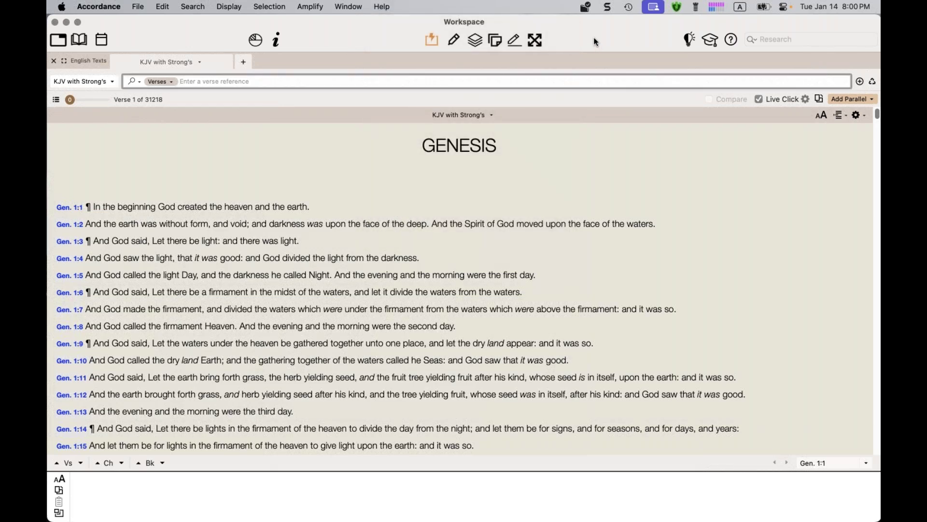